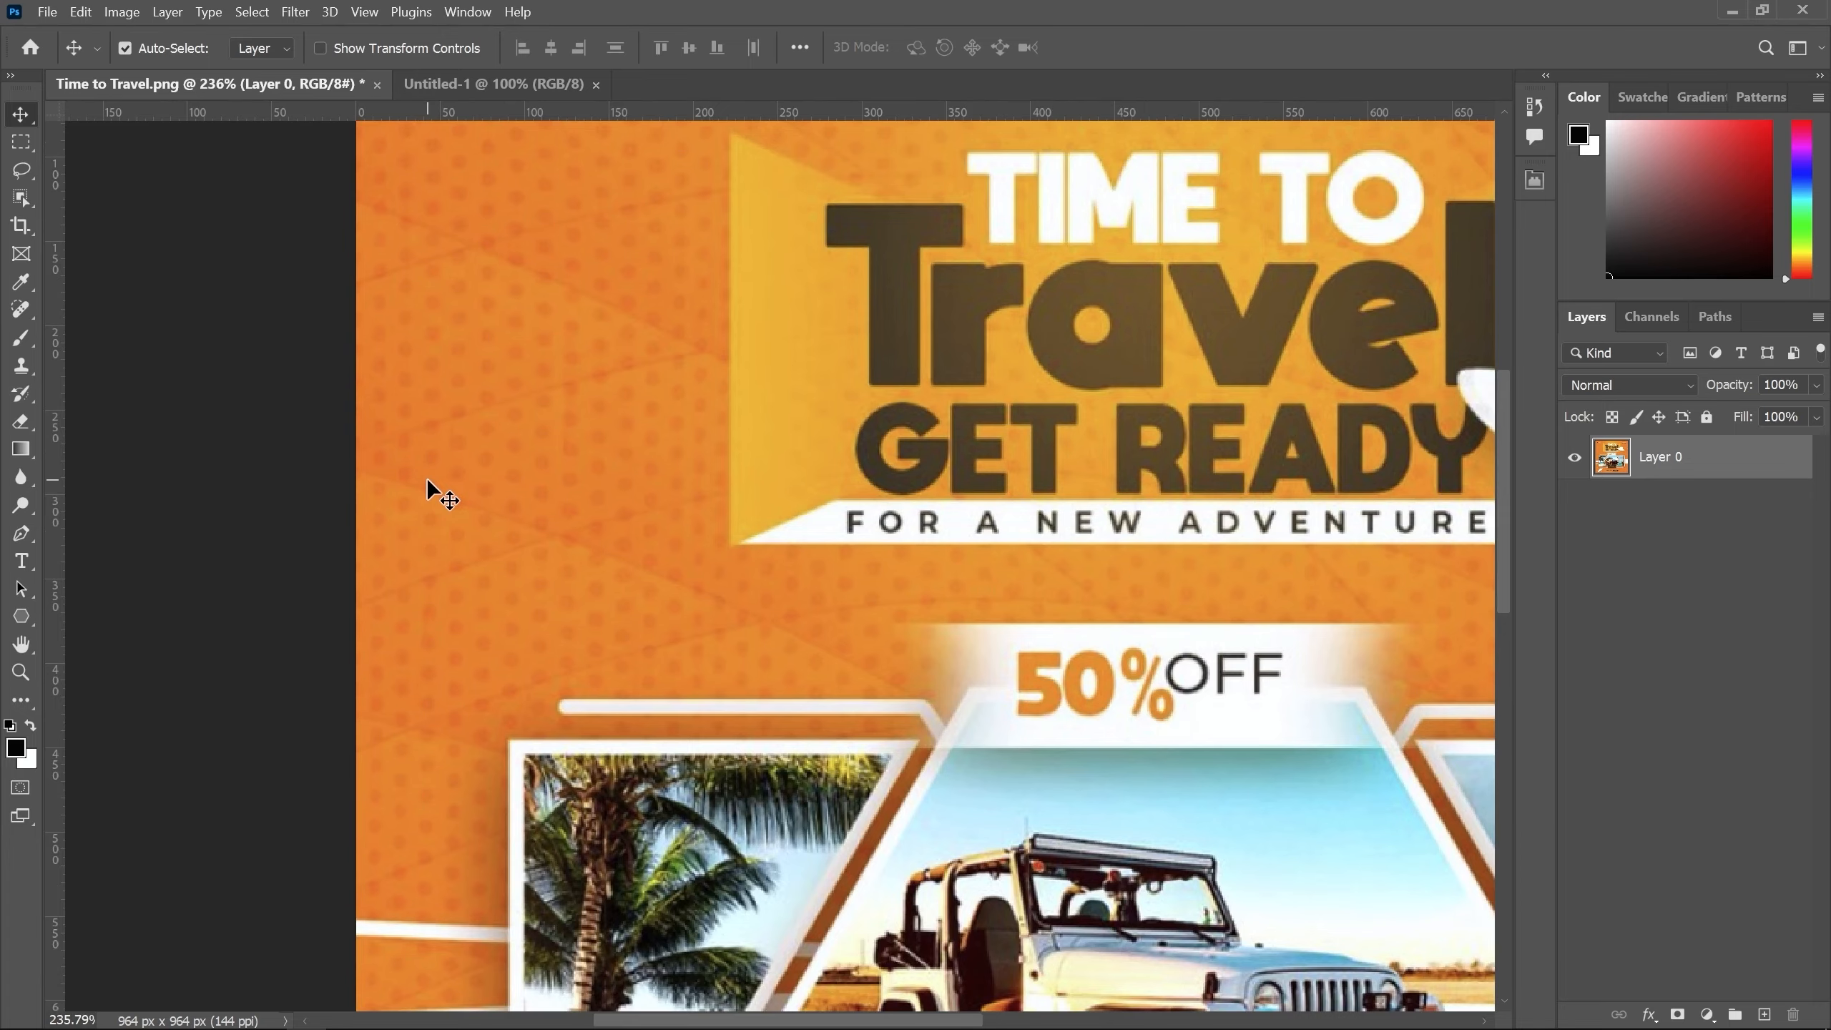
Step: Sample two orange tones from the flyer's background, storing the darker one as the background color and the lighter one as the foreground color
scroll(426, 479, "up", 2)
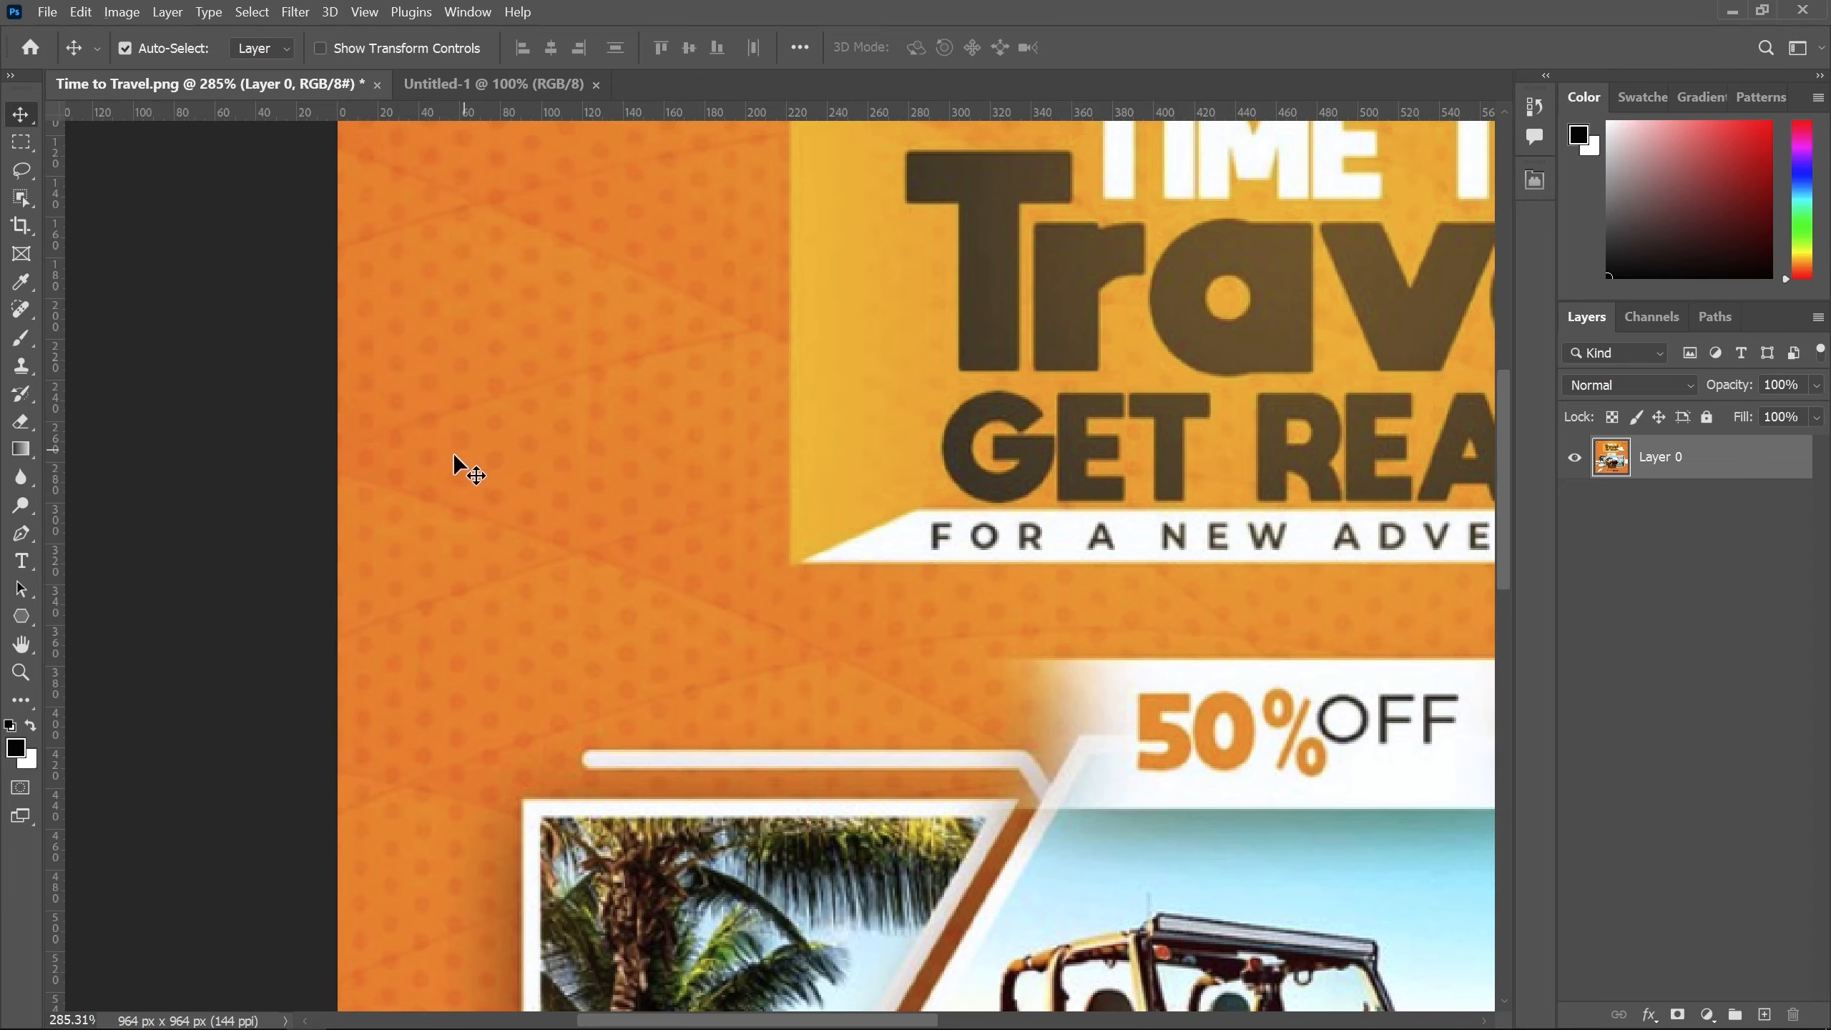
scroll(455, 457, "up", 2)
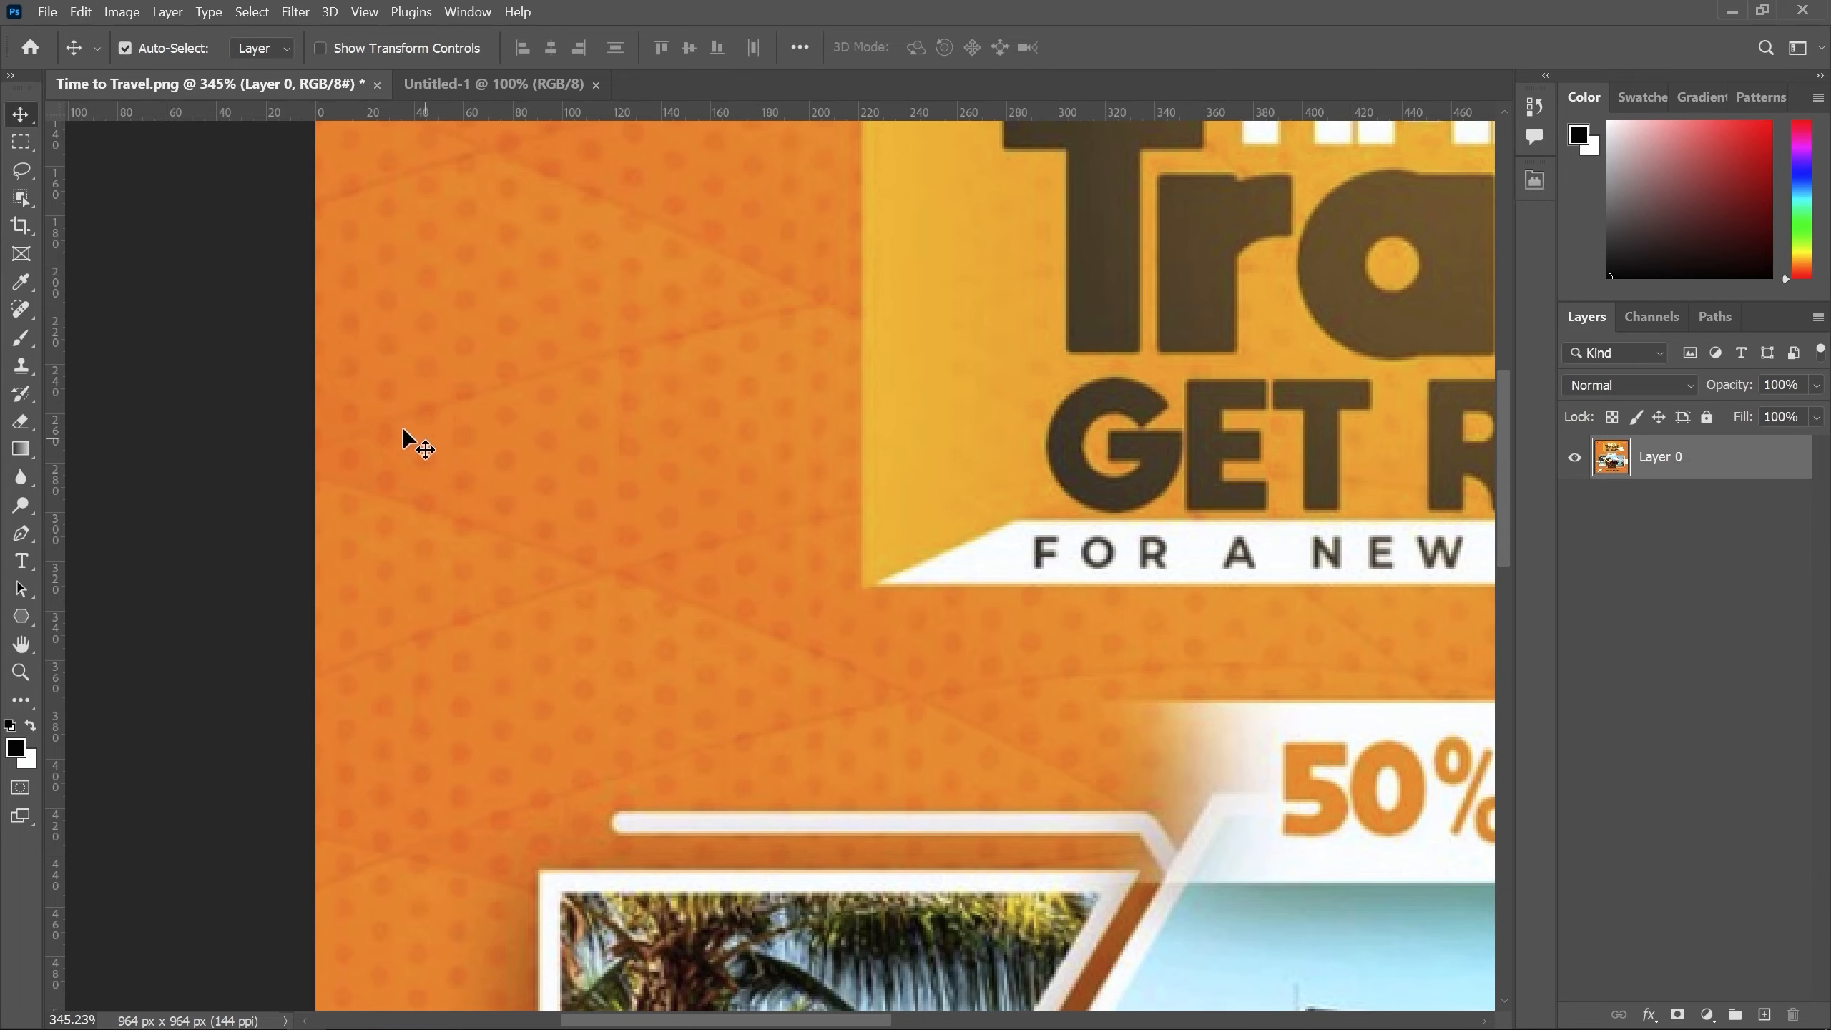
left_click(33, 287)
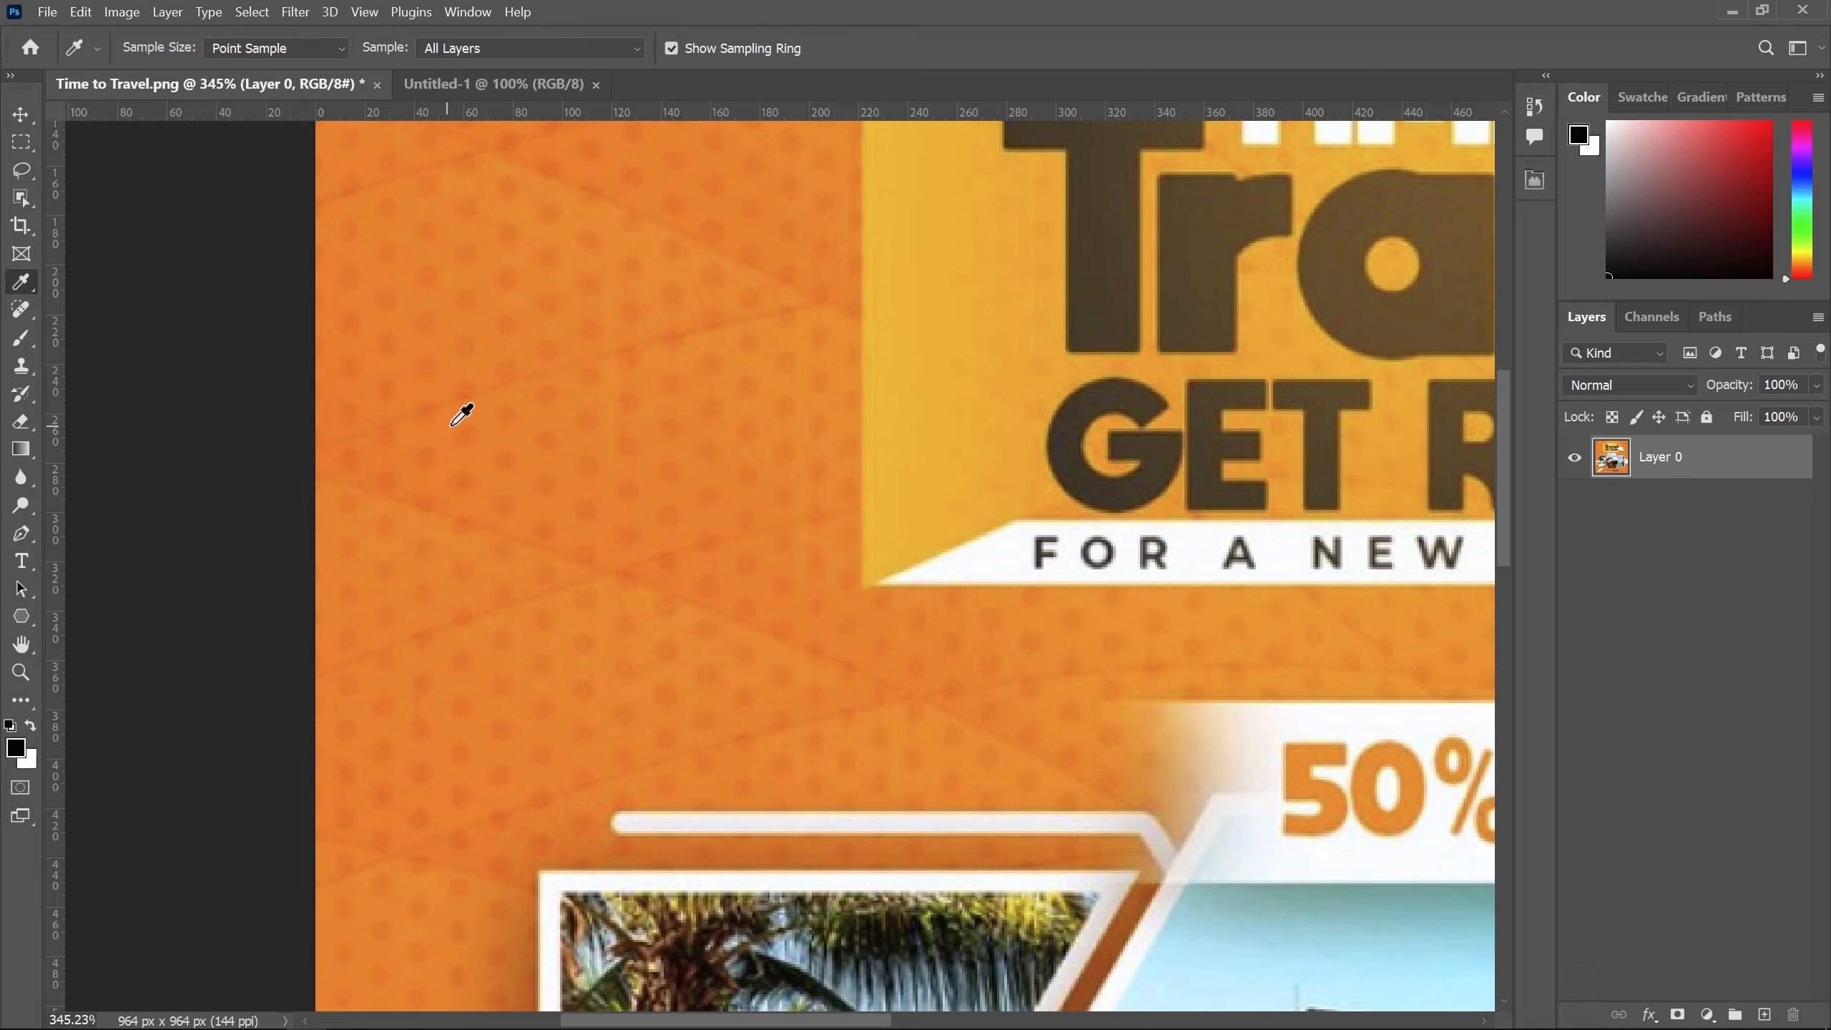
left_click(441, 425)
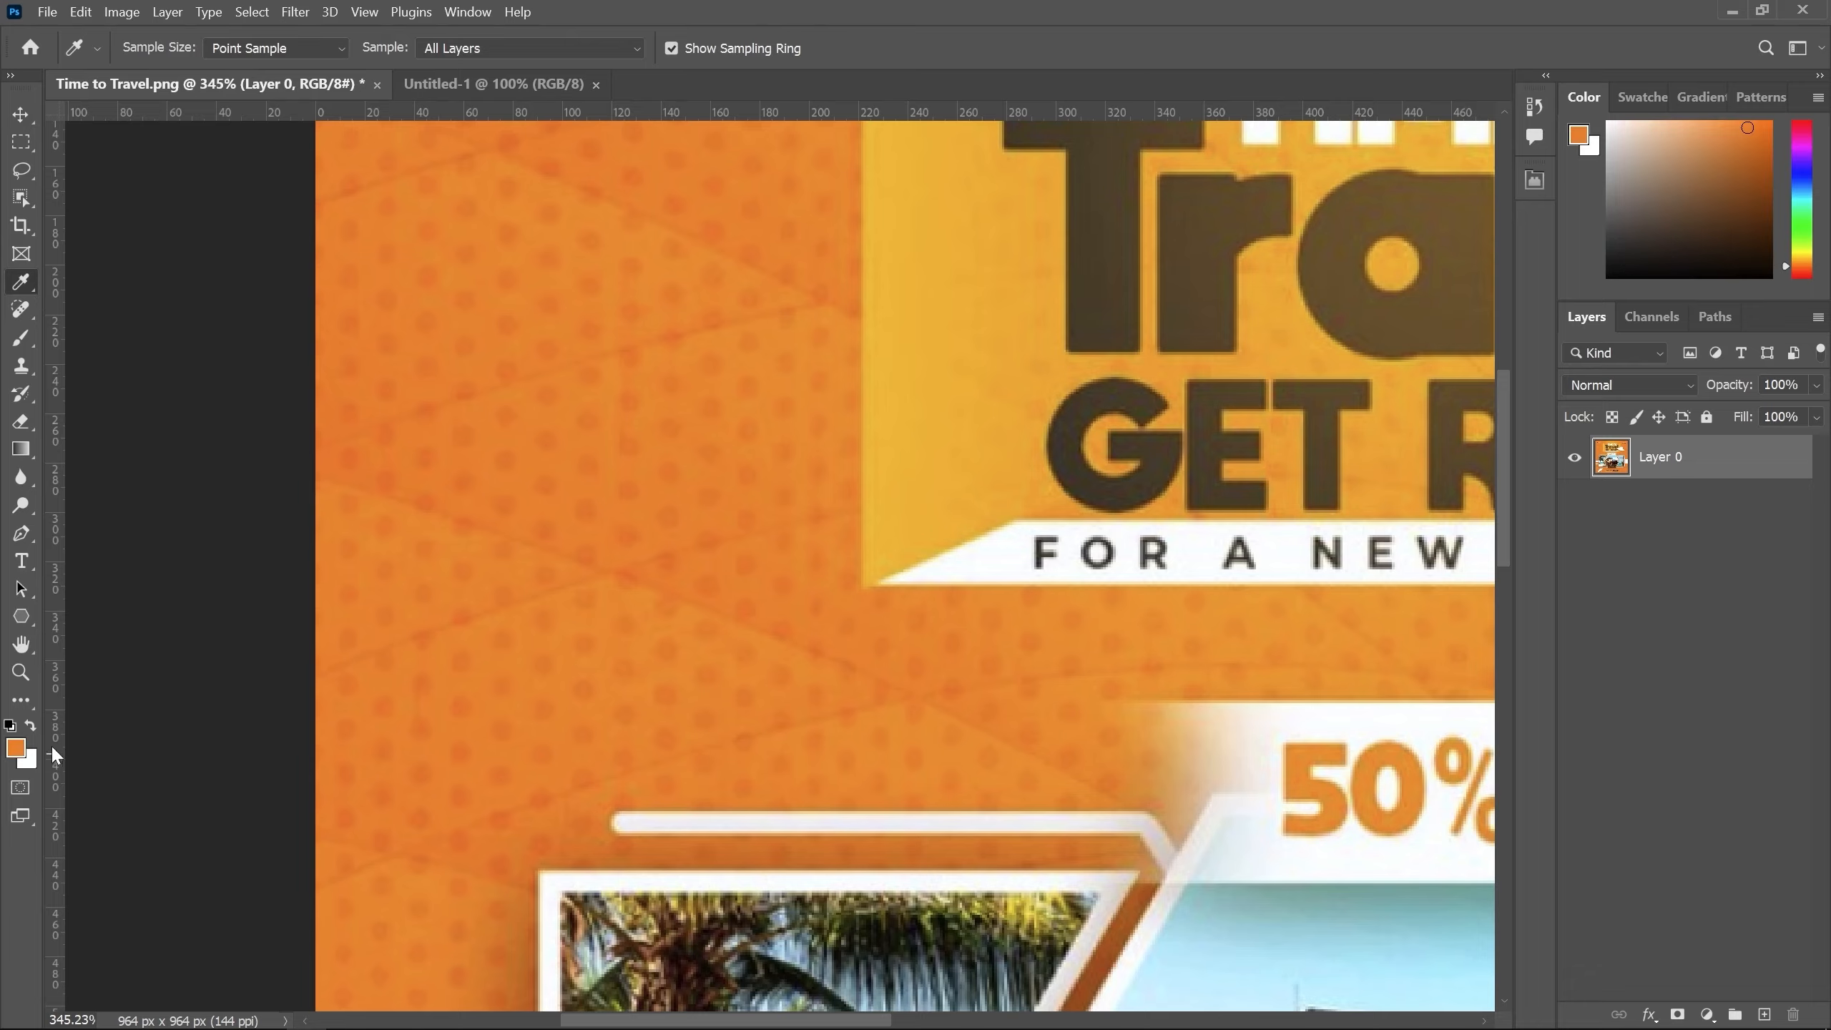
left_click(30, 725)
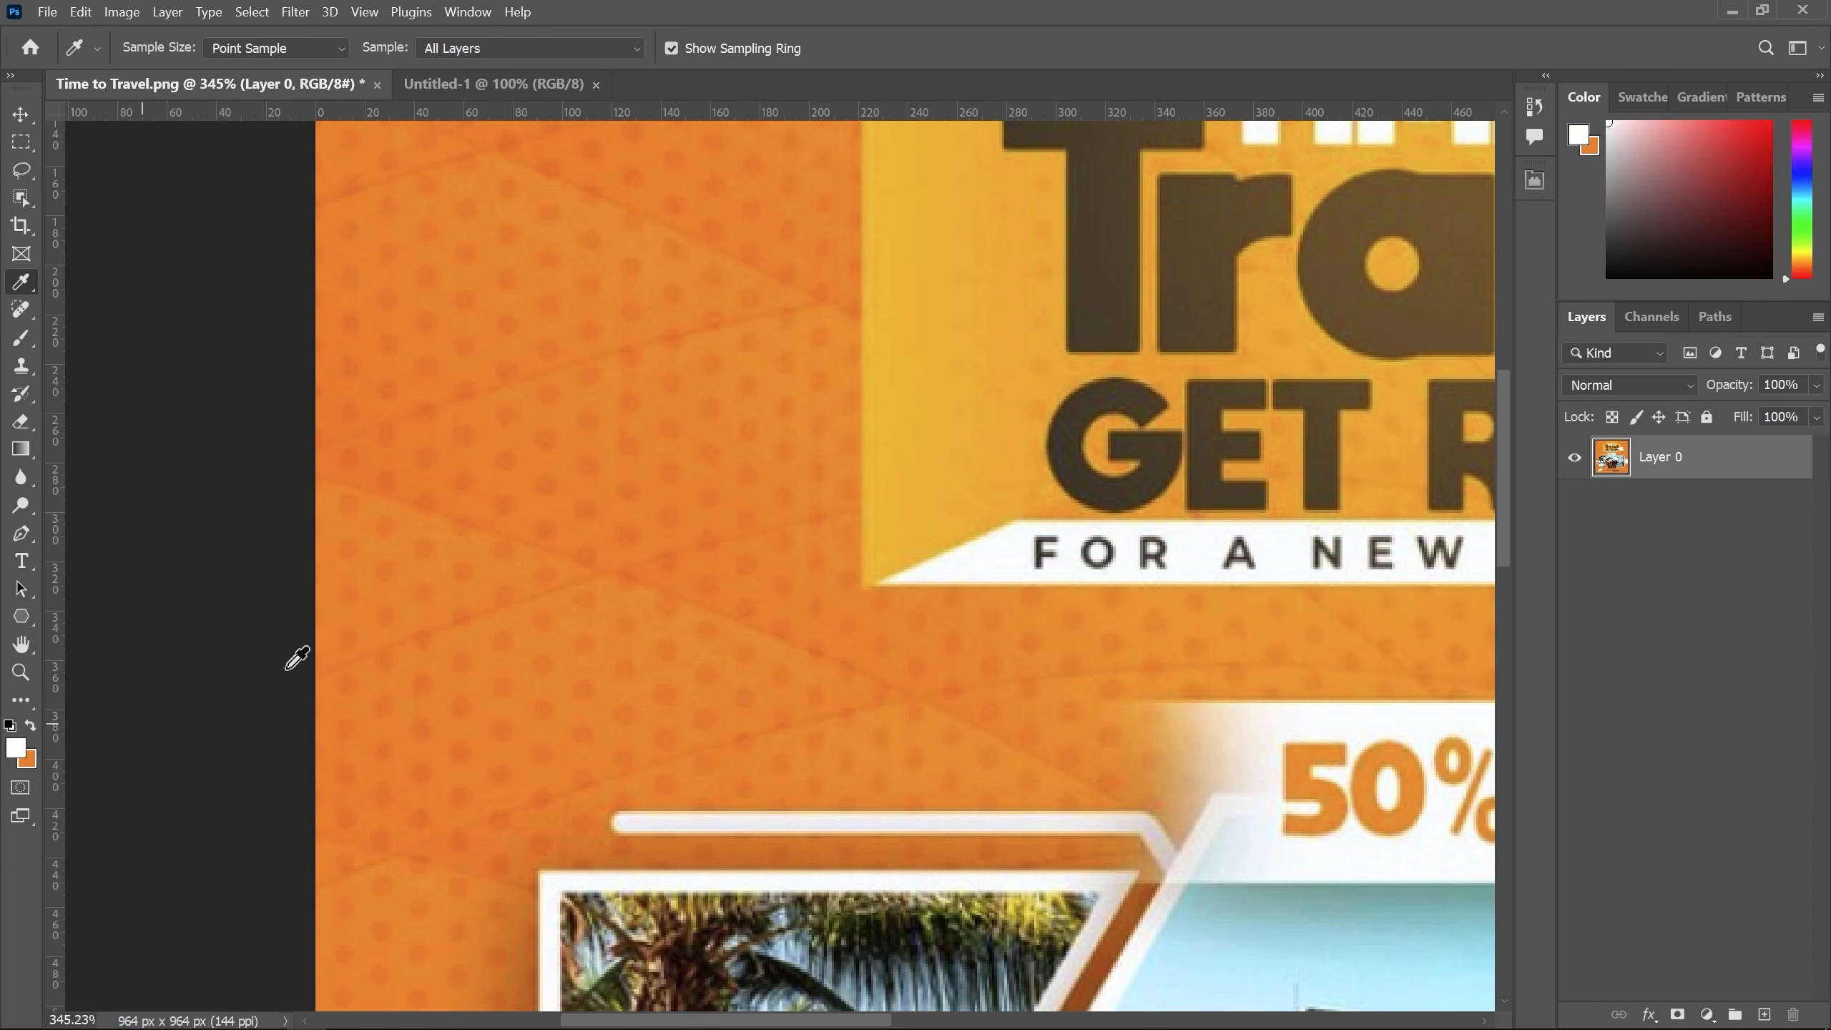
left_click(797, 335)
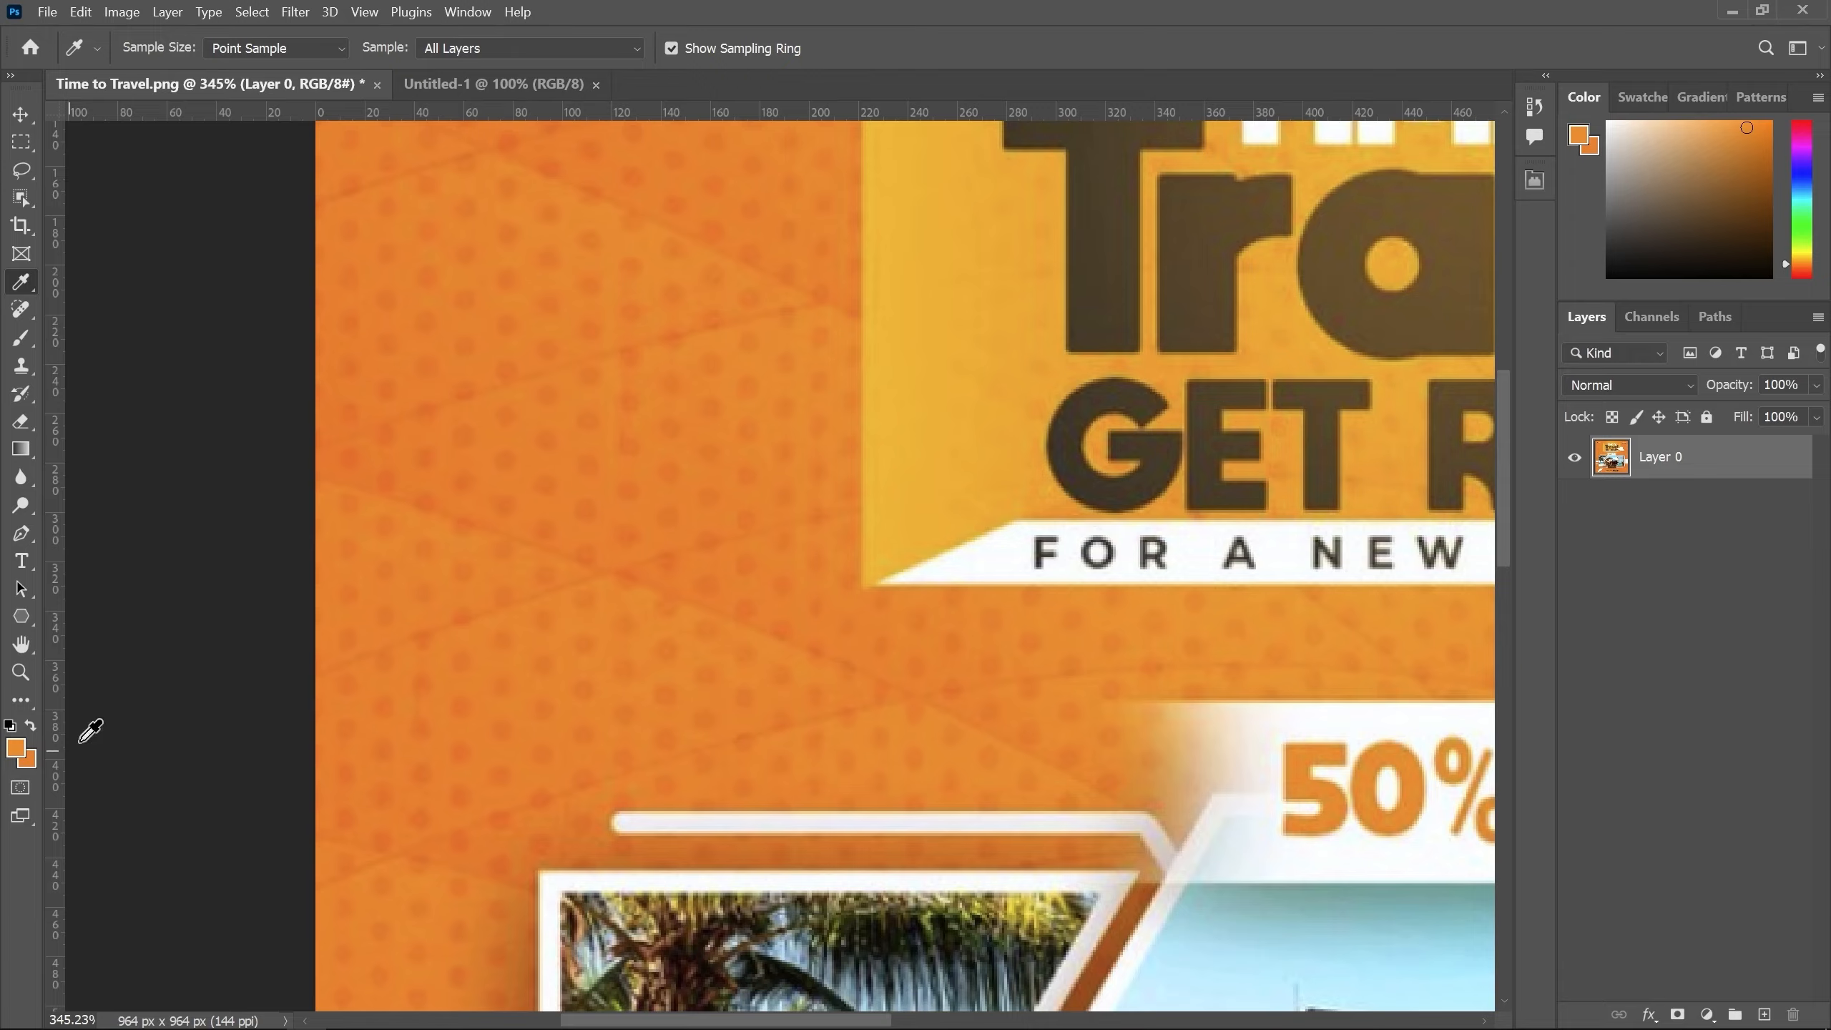
left_click(12, 118)
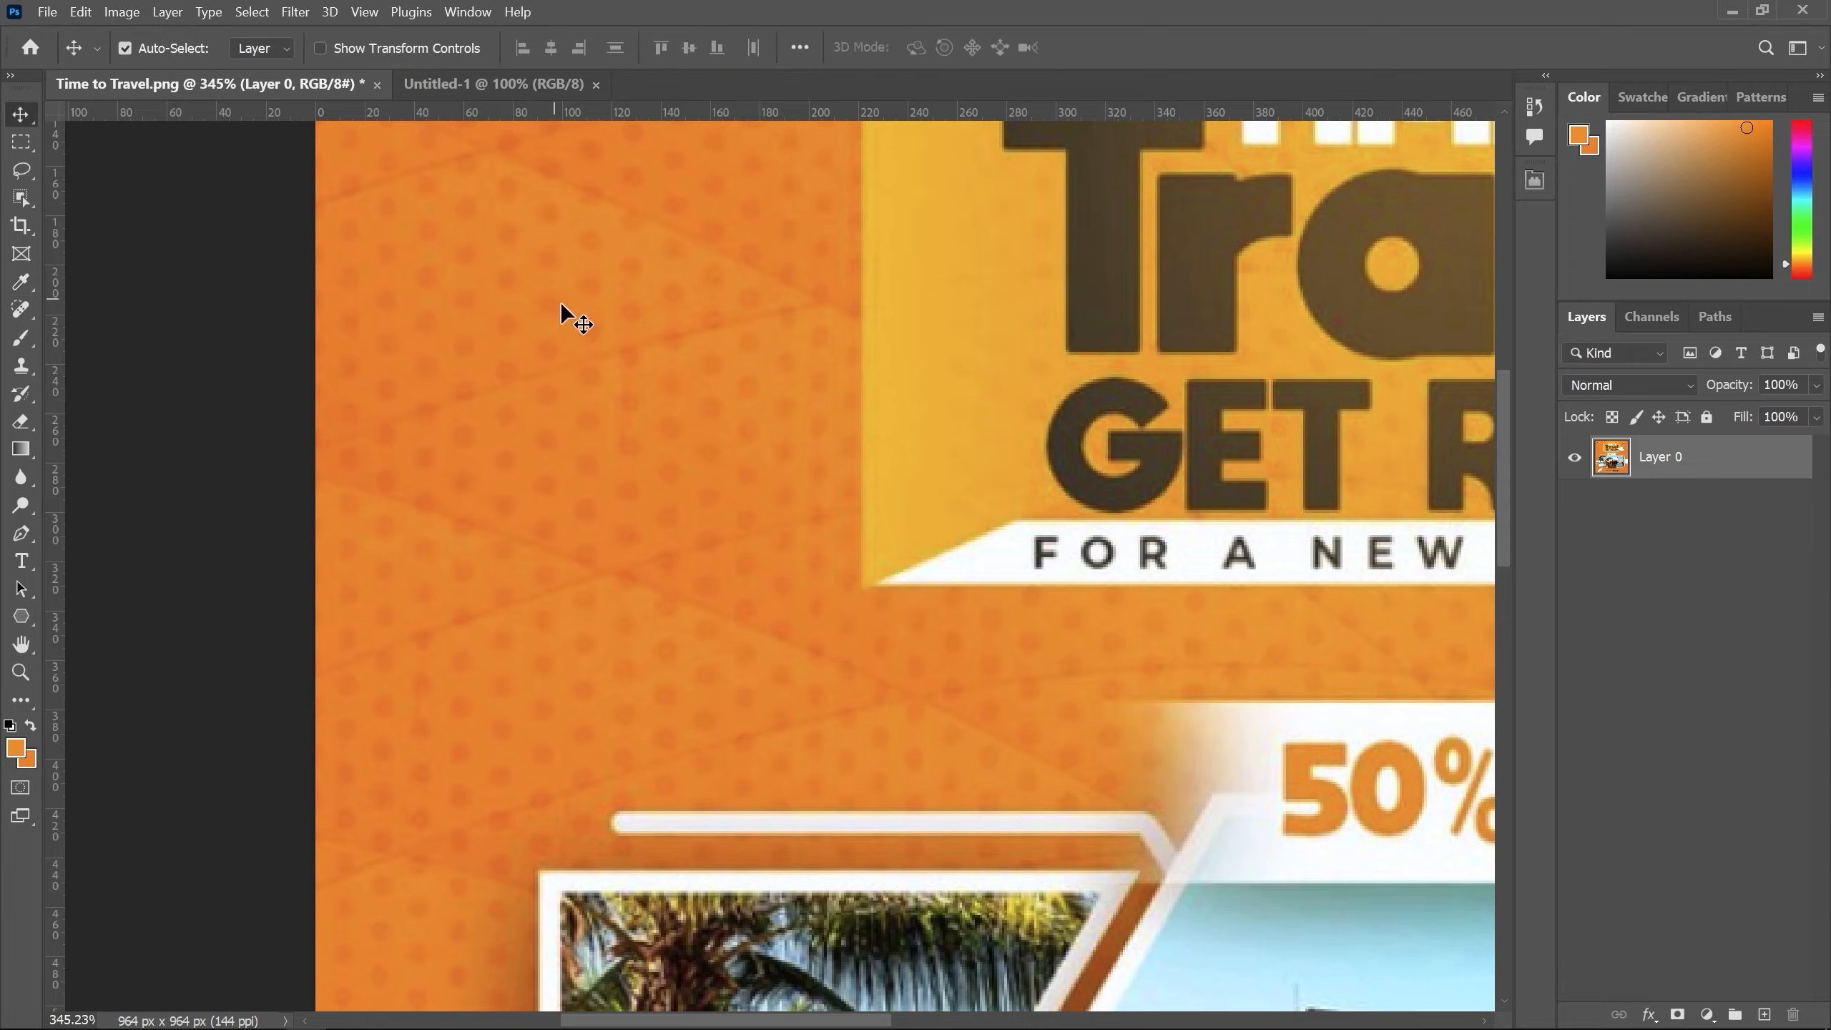
key("ctrl+0")
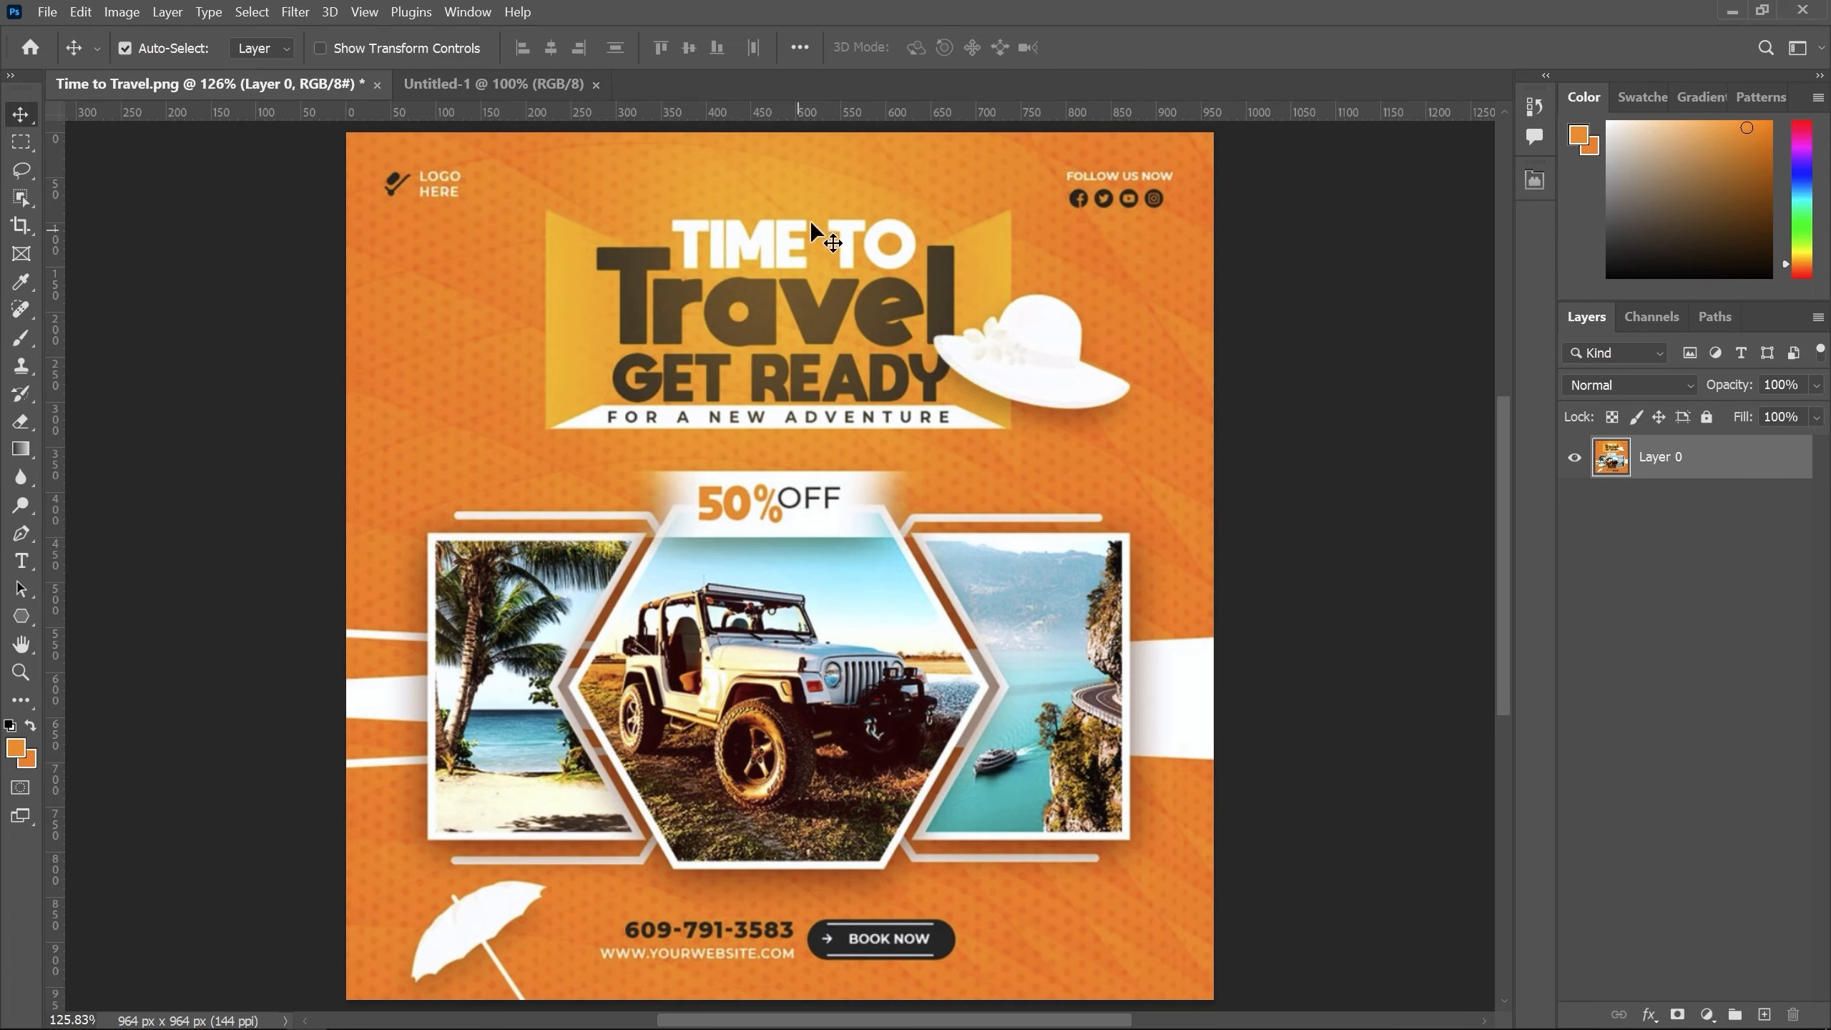
Step: Fill the Background layer of the Untitled-1 document with the sampled foreground orange
left_click(525, 81)
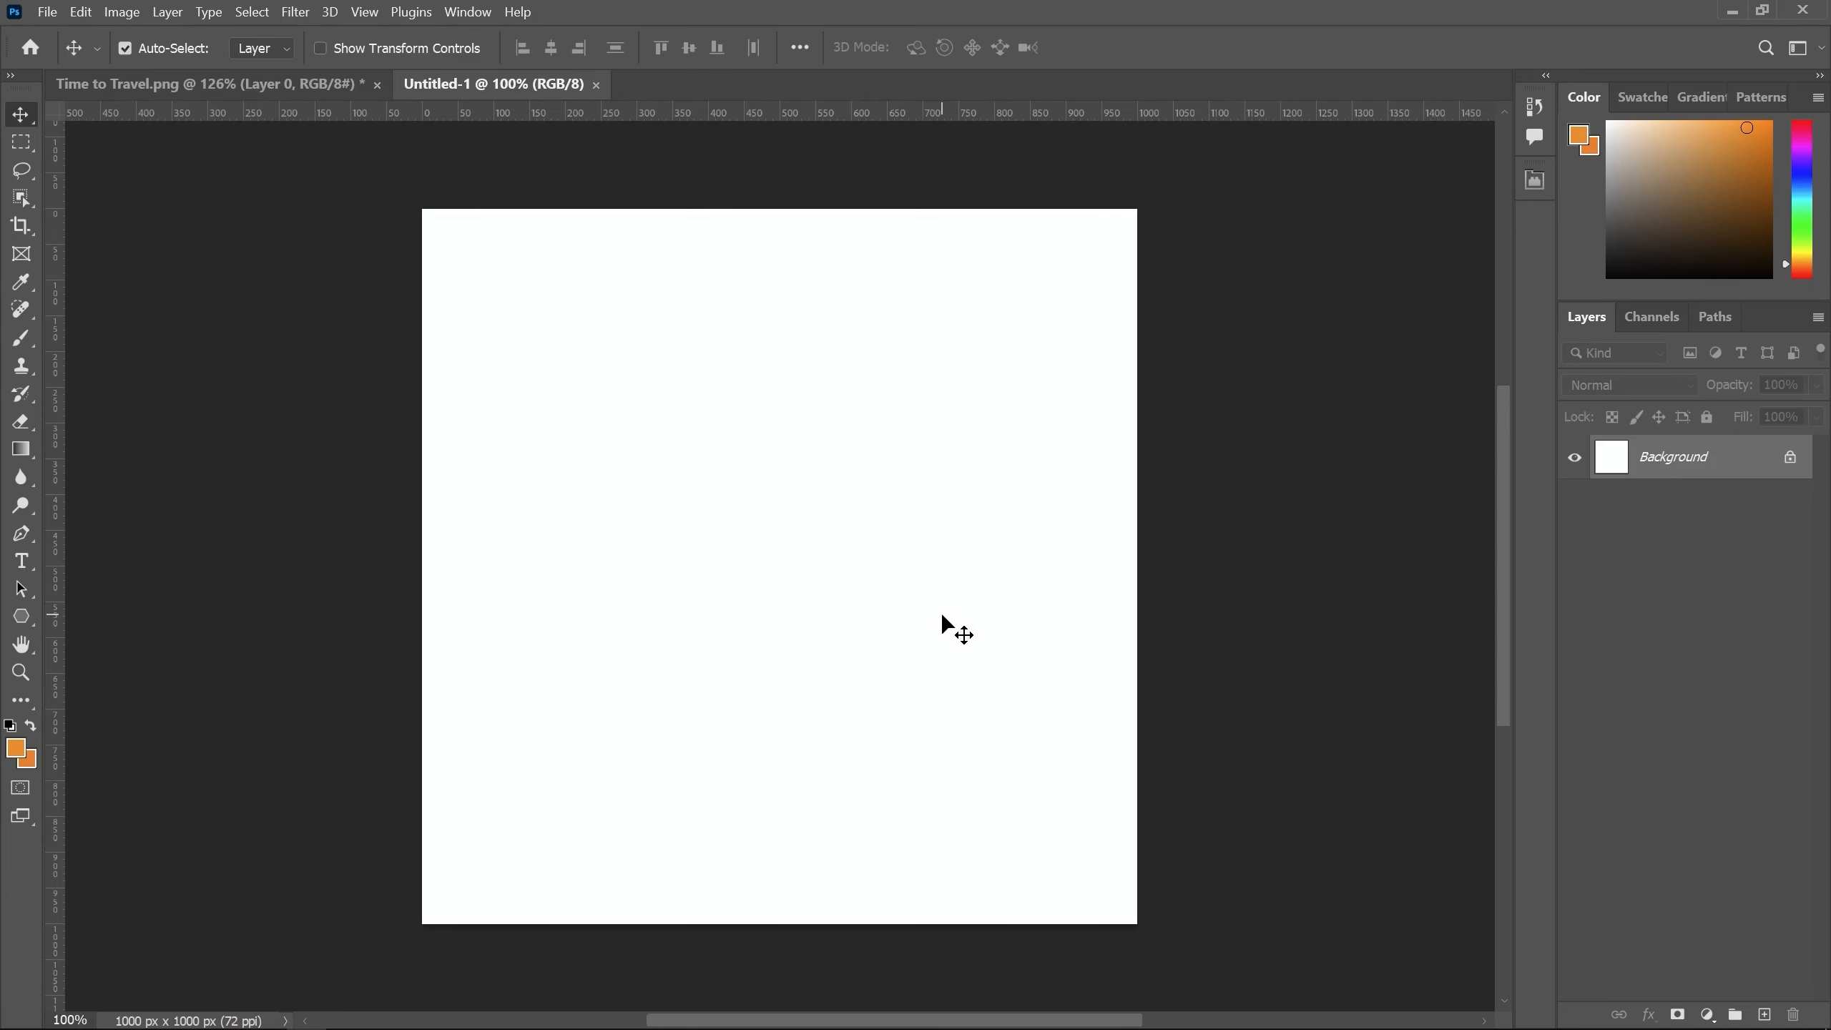
key("shift+BackSpace")
key("Return")
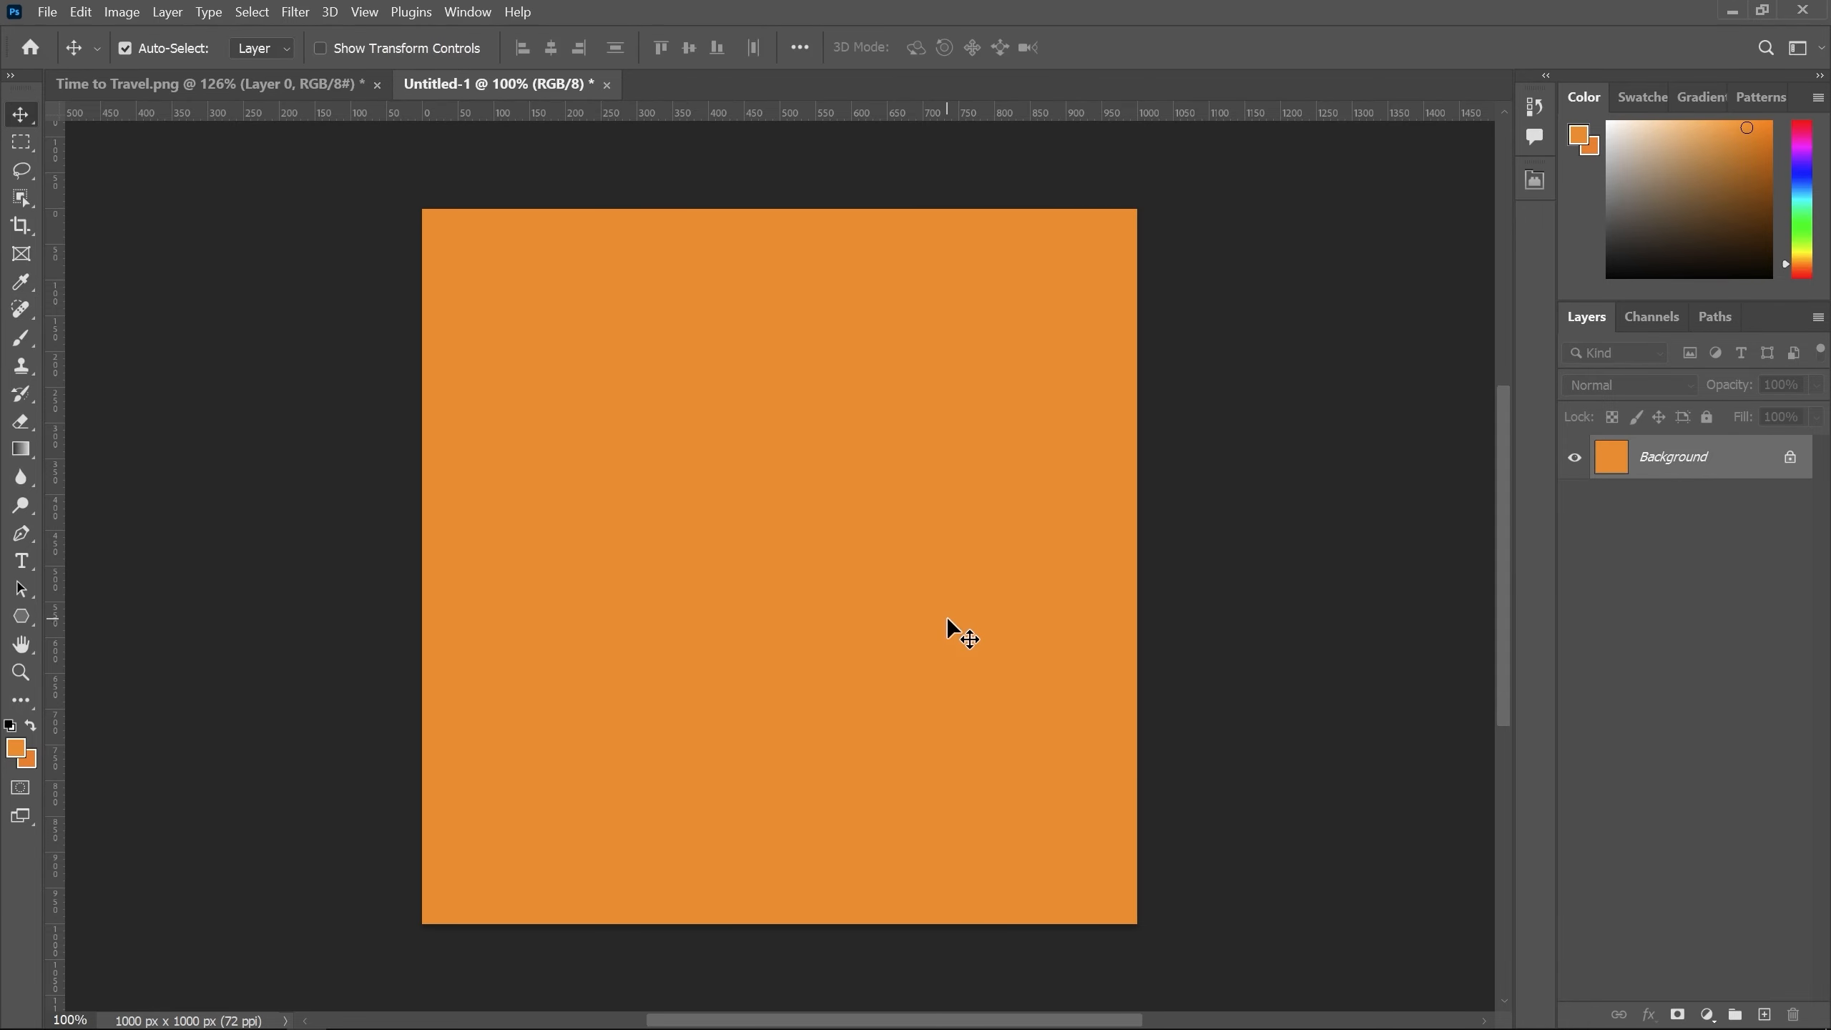
Step: Add a new layer above the Background, fill it with the foreground orange and compare it with the layer beneath
left_click(1767, 1013)
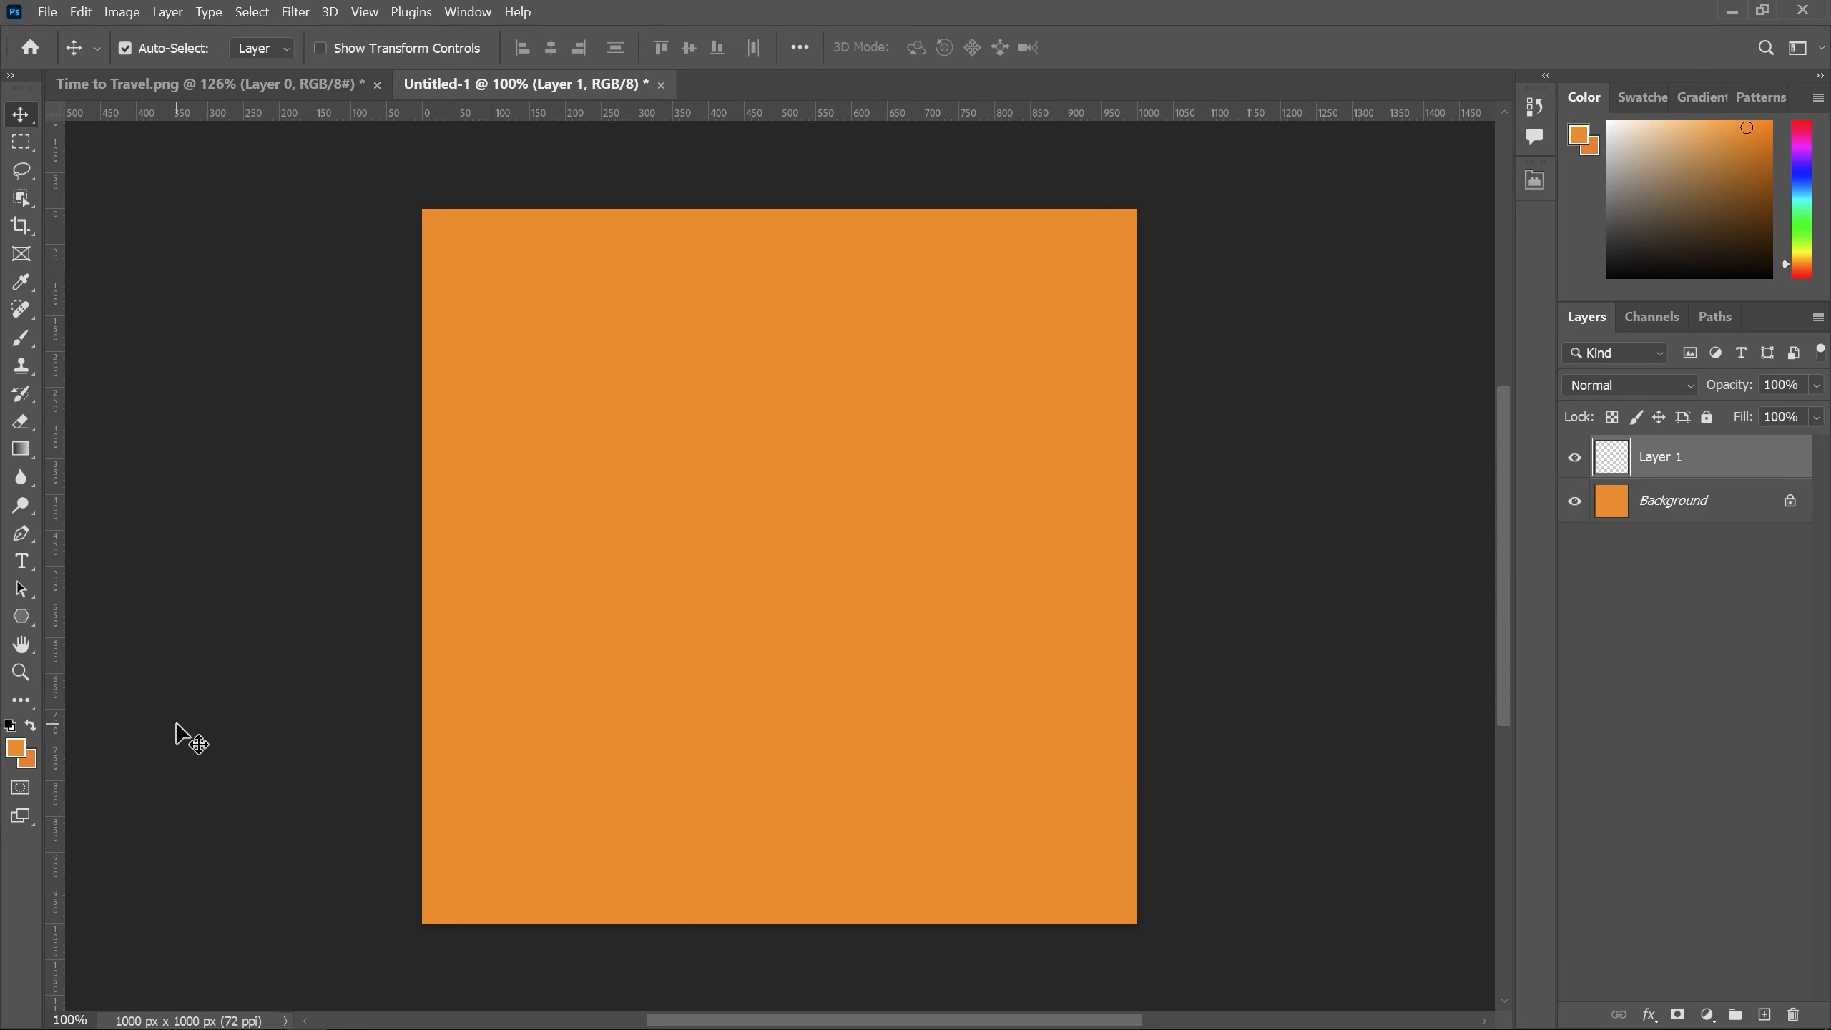
key("shift+F5")
key("Return")
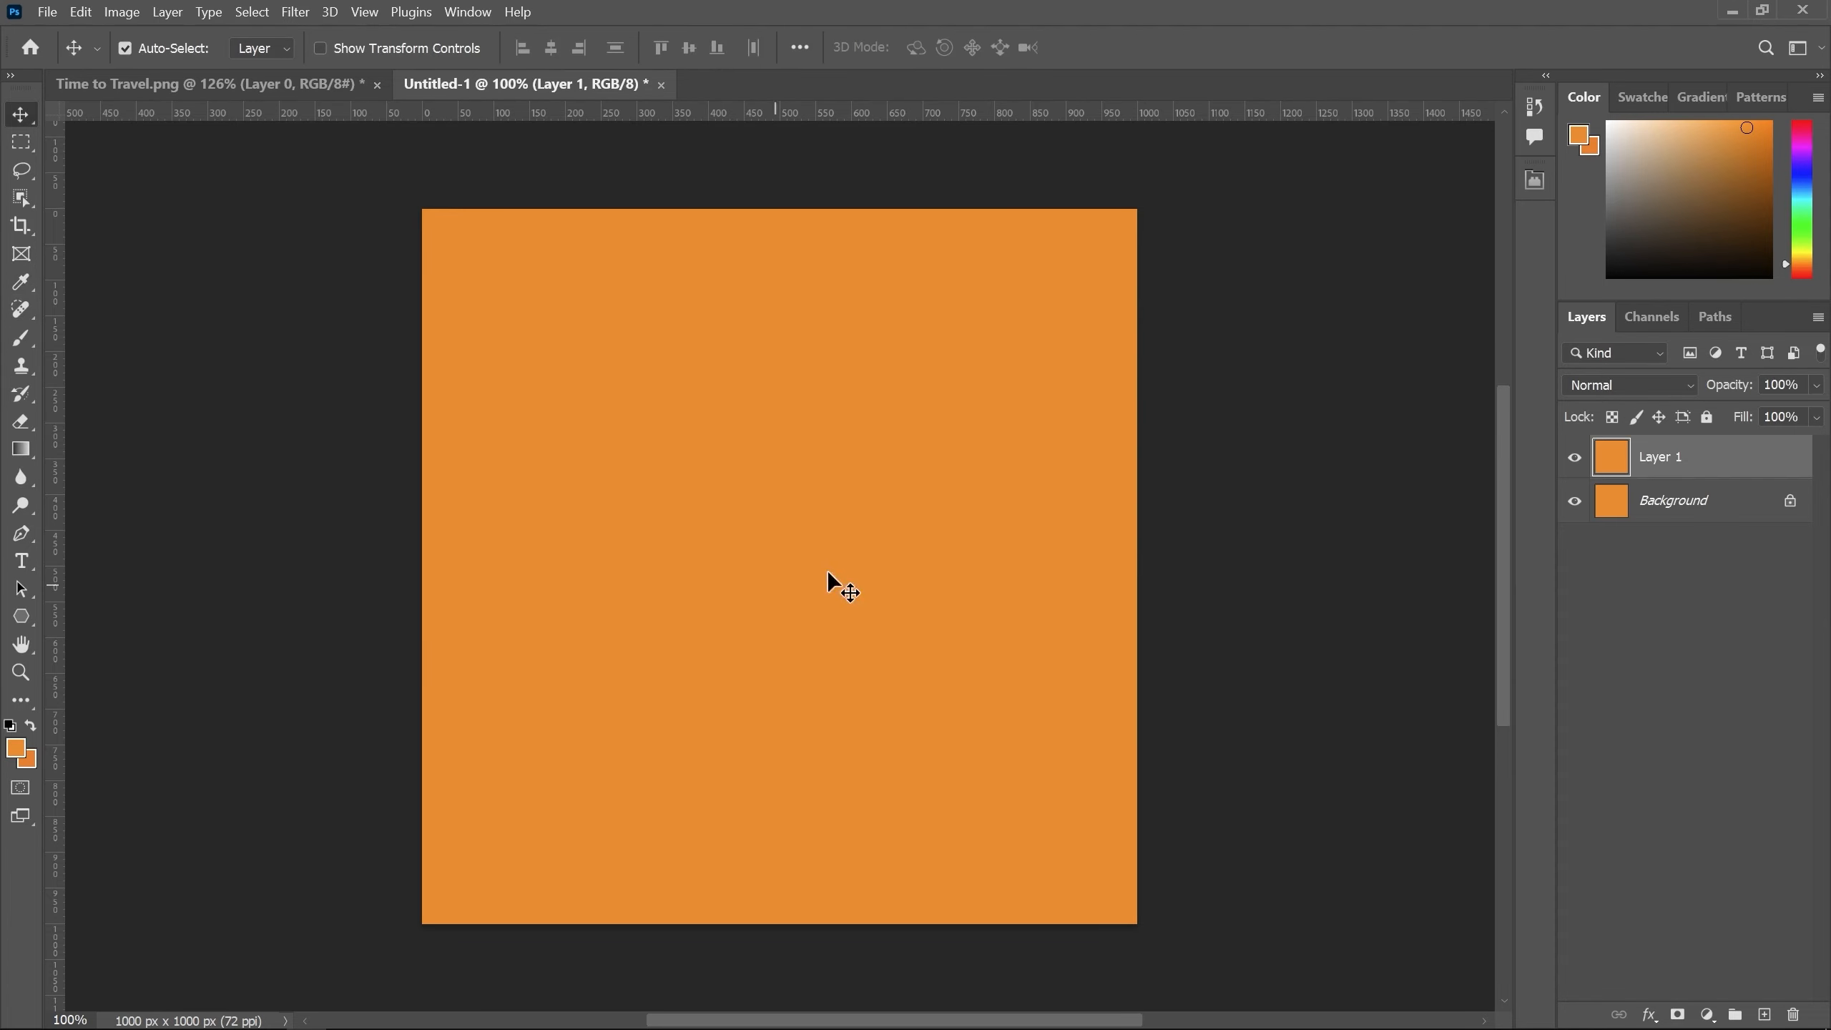
left_click(1576, 457)
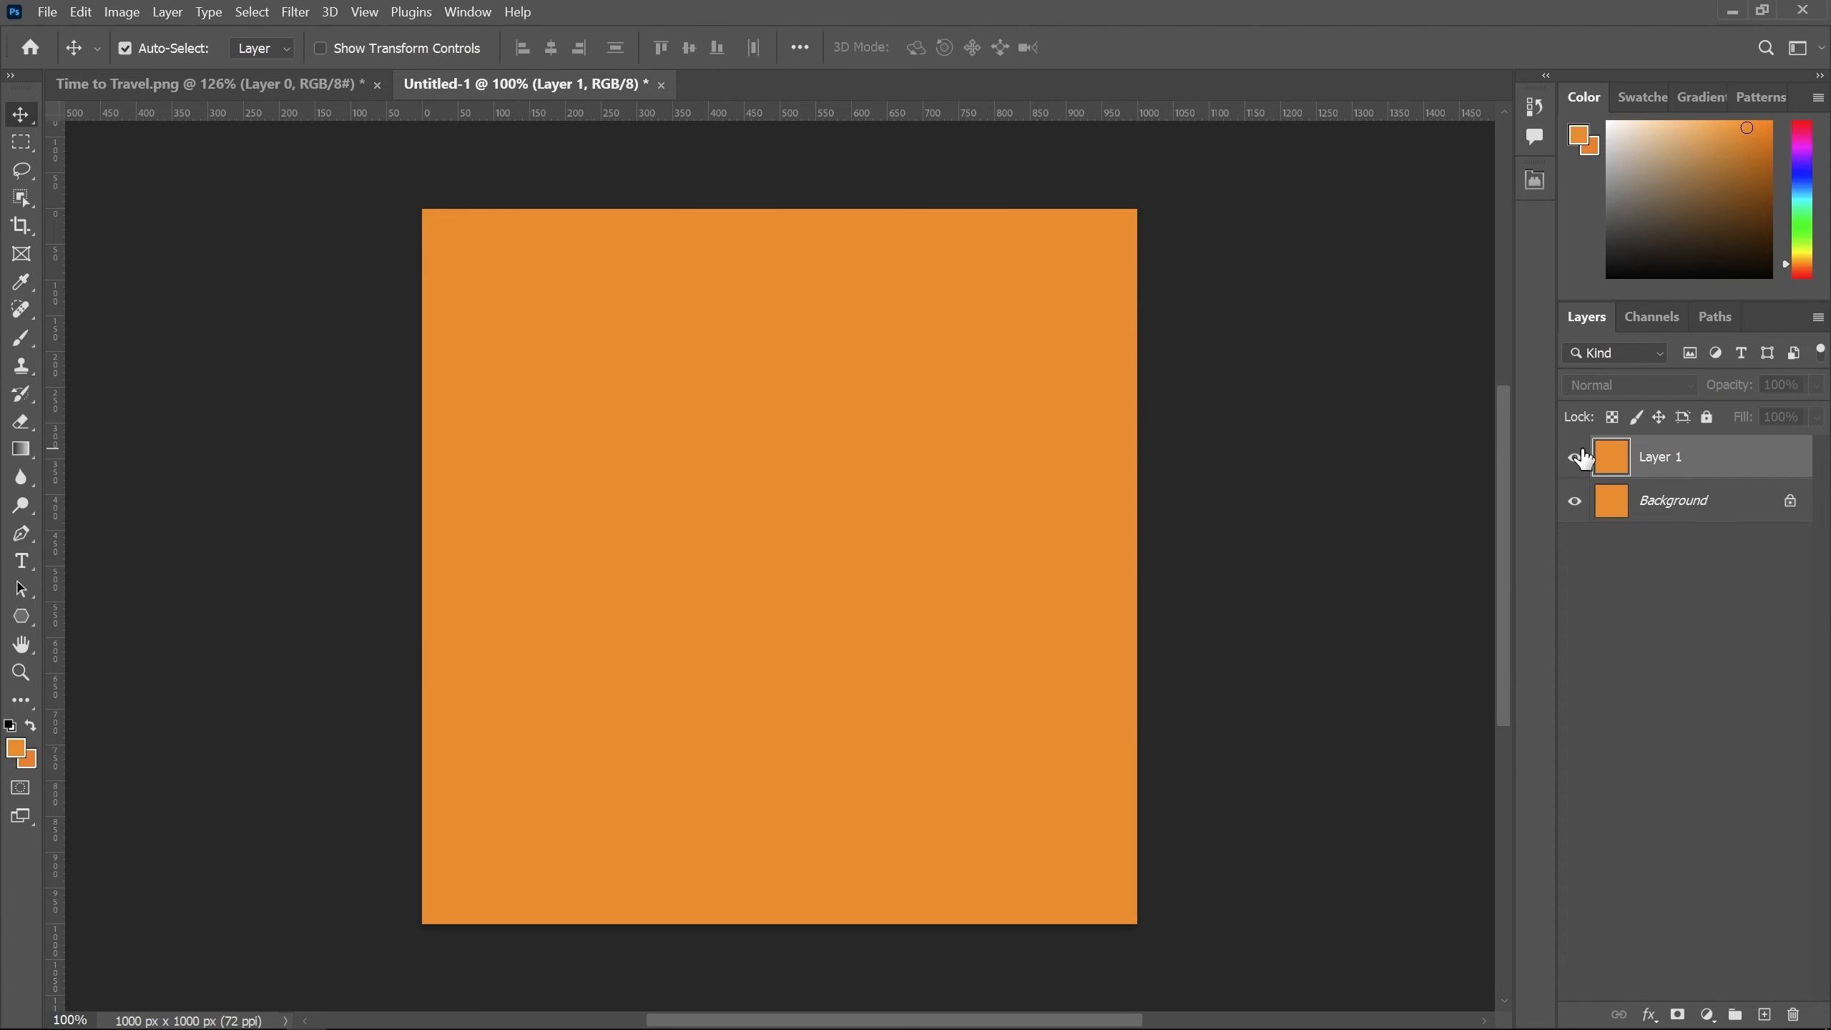
left_click(1576, 457)
Step: Set the foreground color to the lighter orange fba743, fill Layer 1 with it and compare it with the Background
left_click(15, 750)
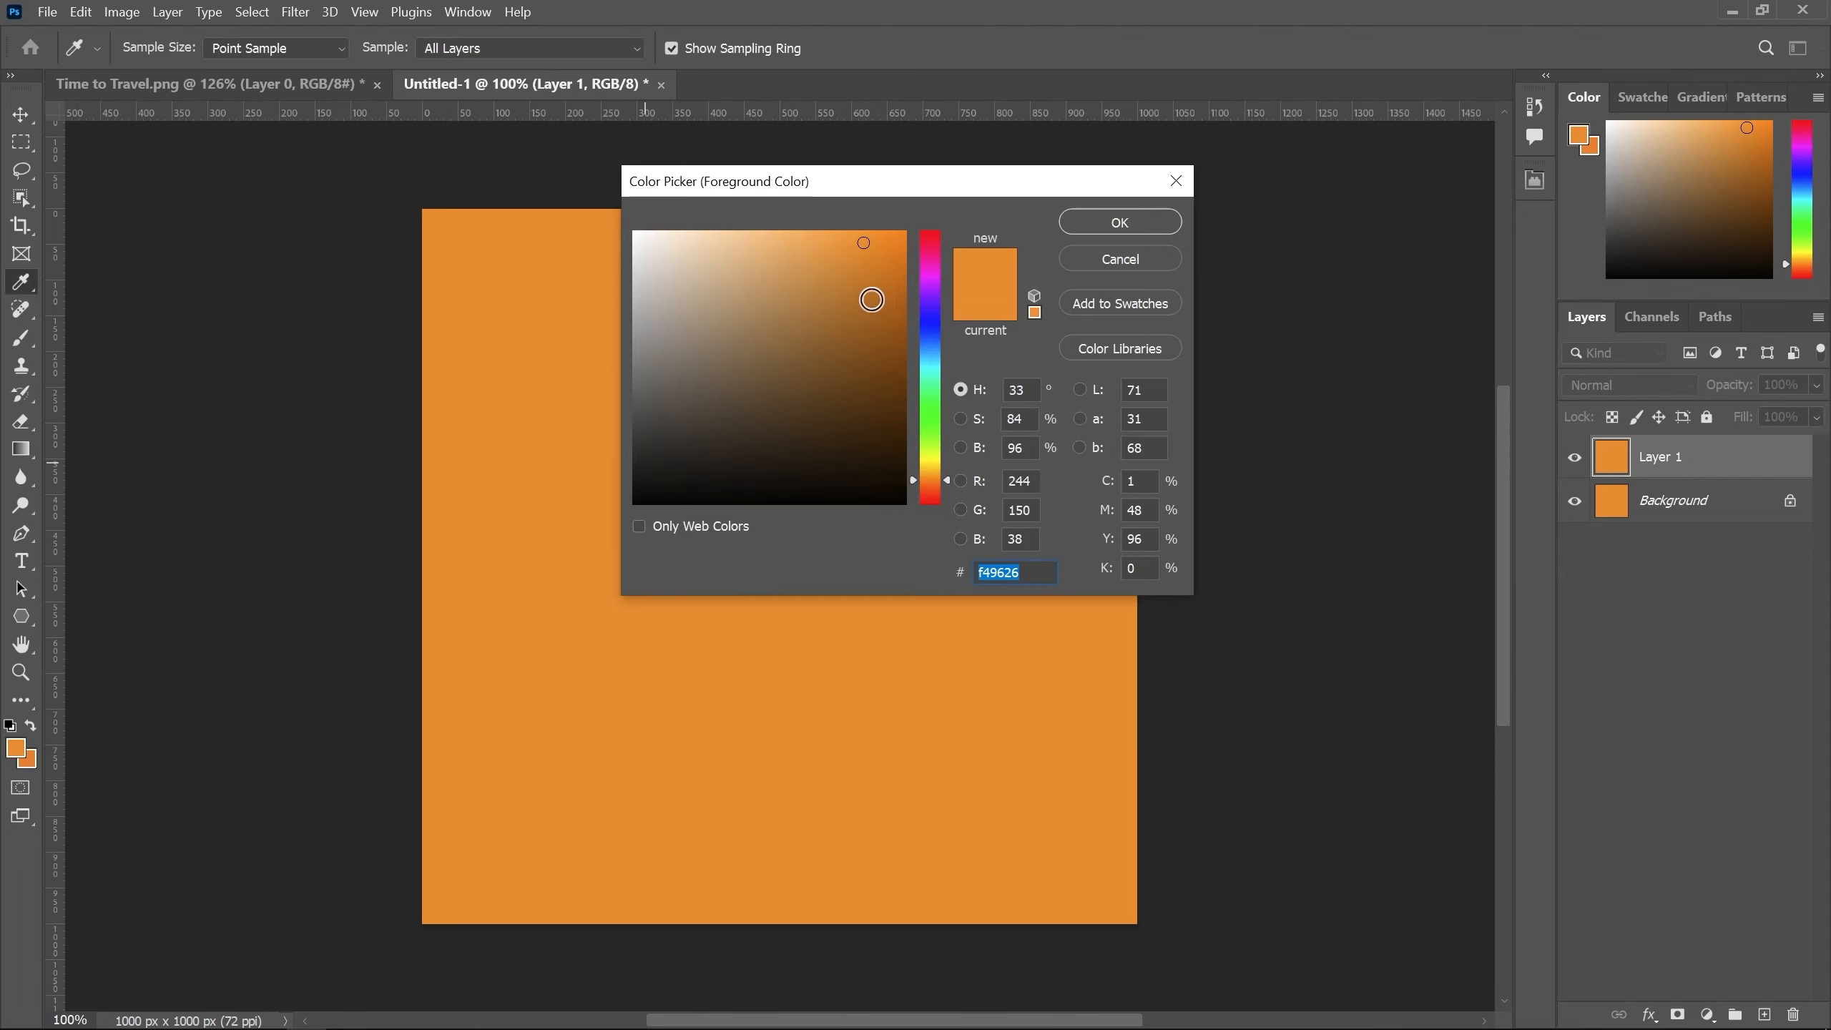
left_click_drag(849, 244, 834, 236)
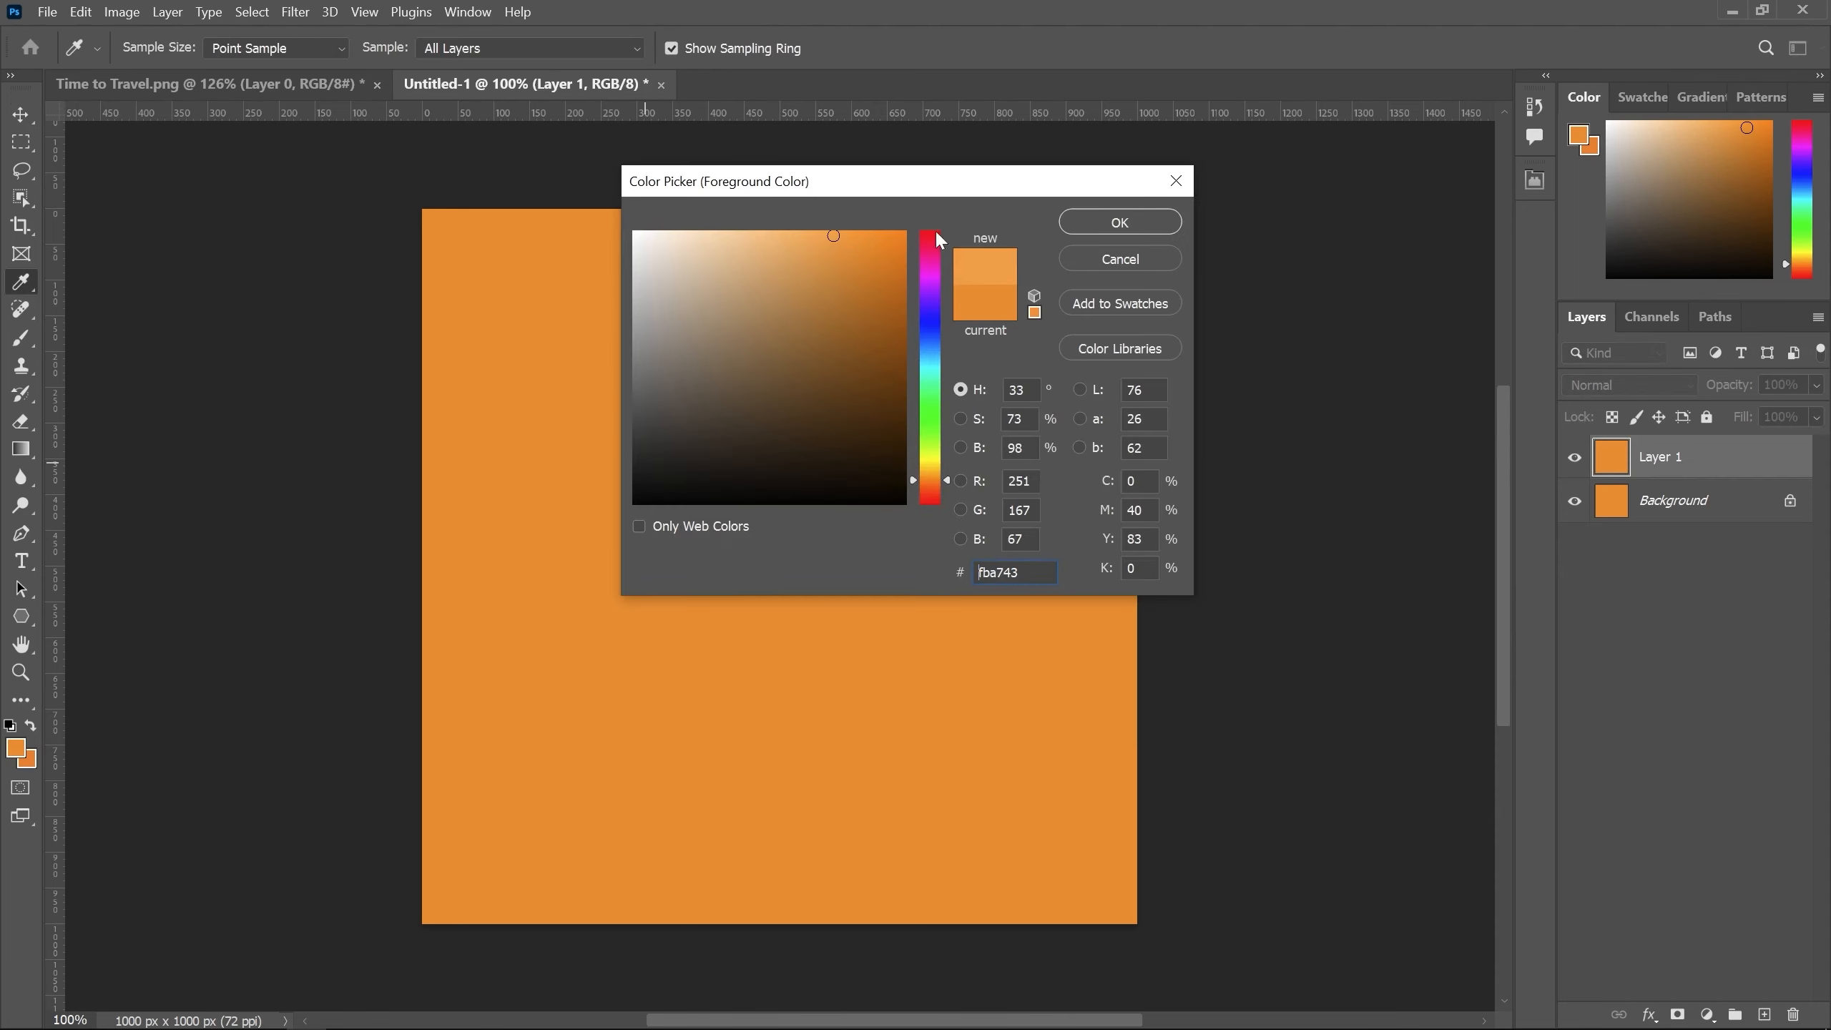
left_click(1103, 226)
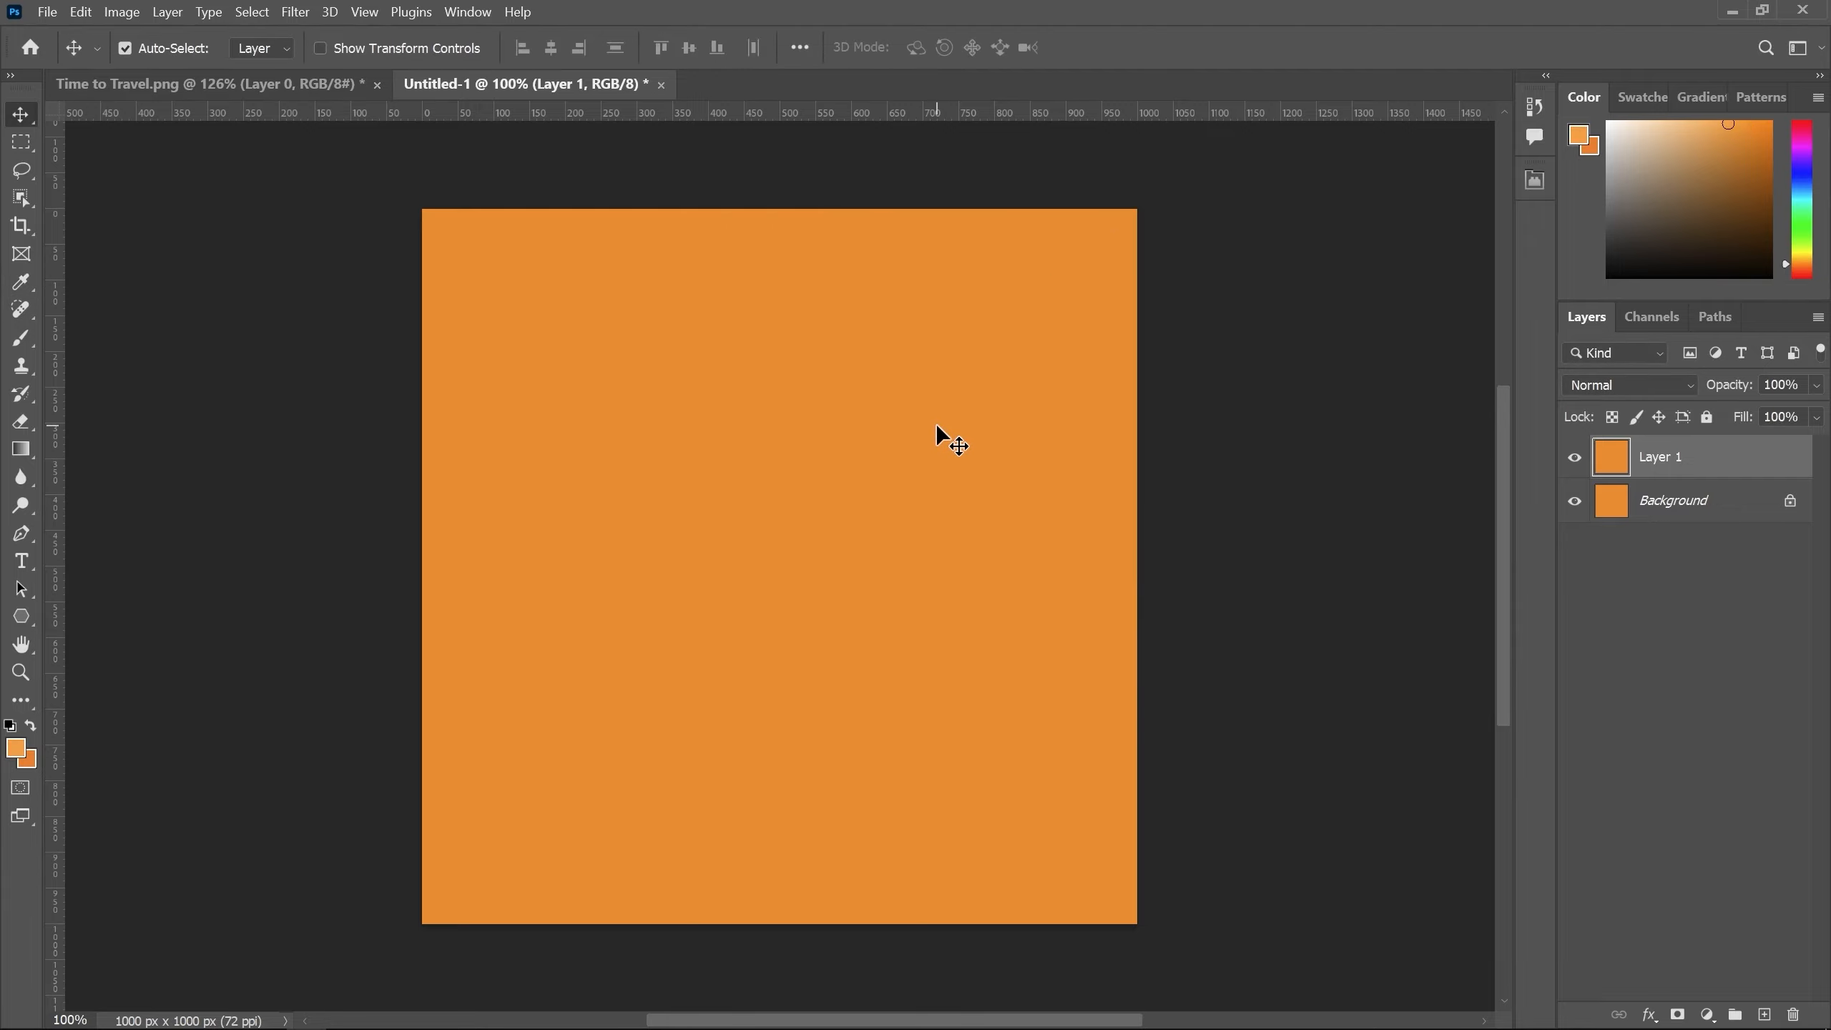
key("shift+F5")
key("Return")
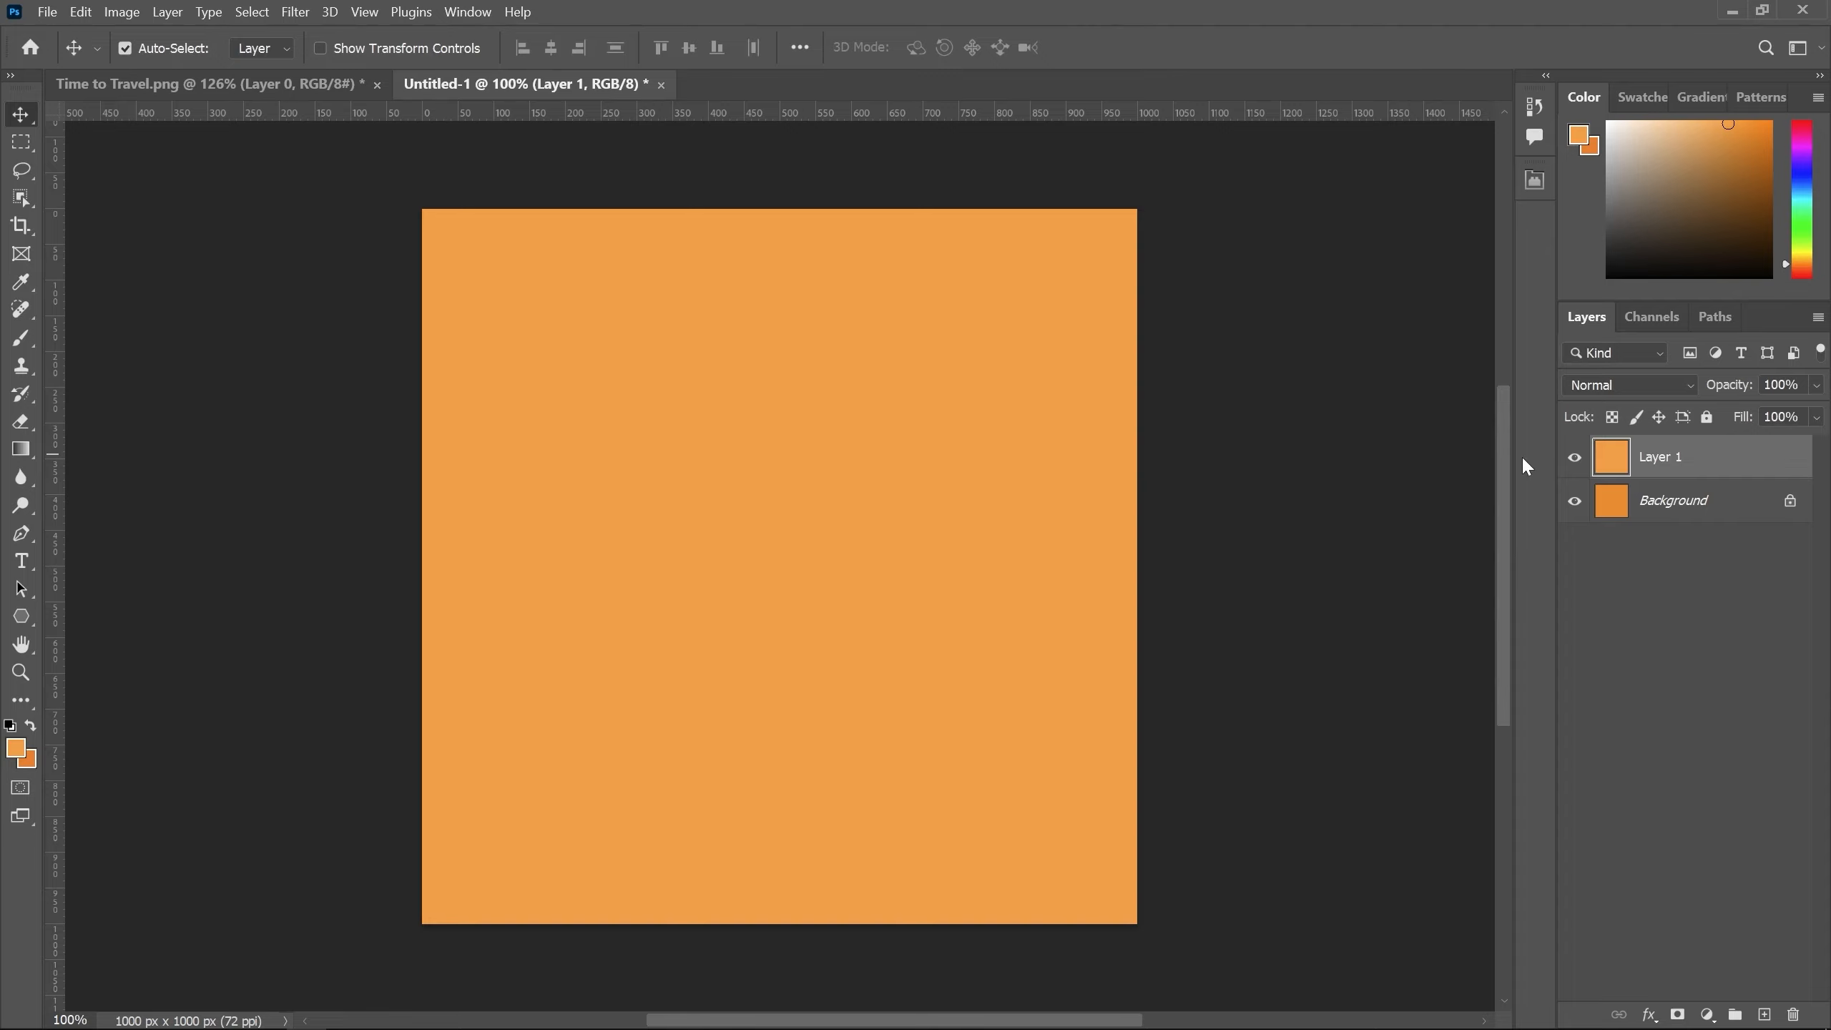
left_click(1573, 459)
left_click(1575, 458)
Step: Switch to the browser, browse Freepik's black and white patterns and open the wavy striped realistic kaleidoscopic background
key("alt+Tab")
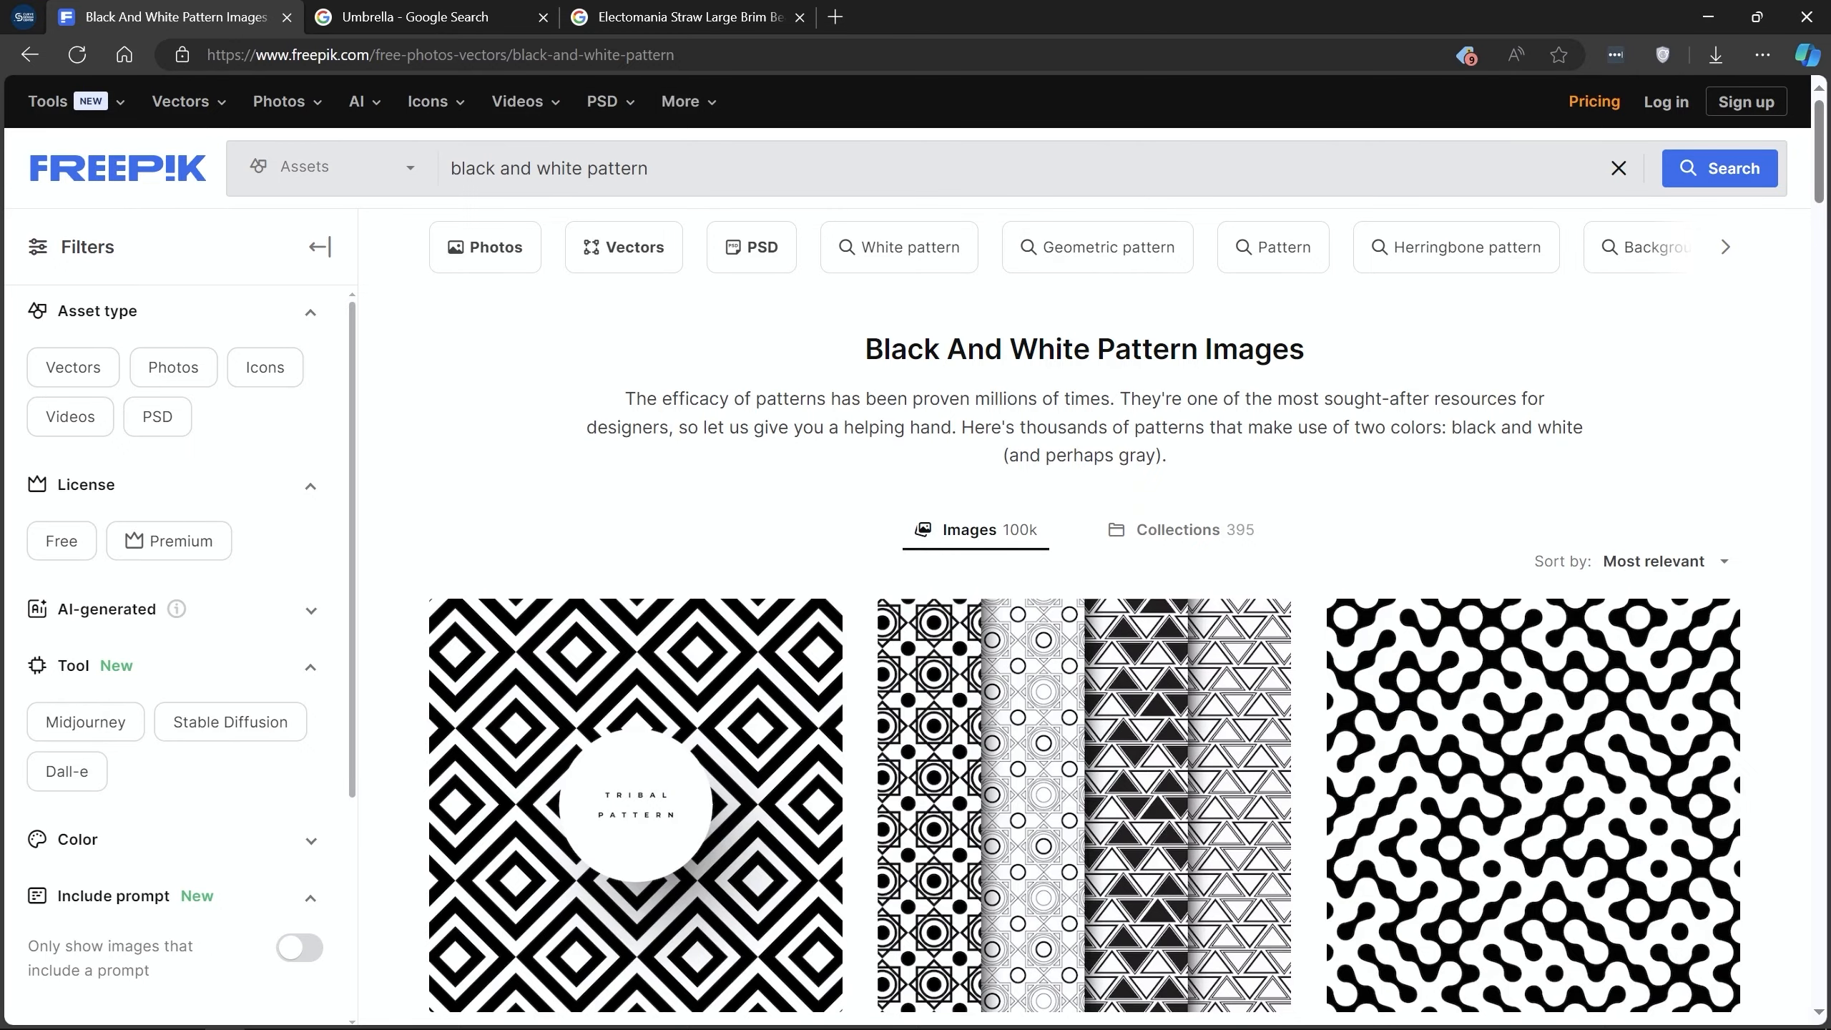
scroll(732, 369, "down", 6)
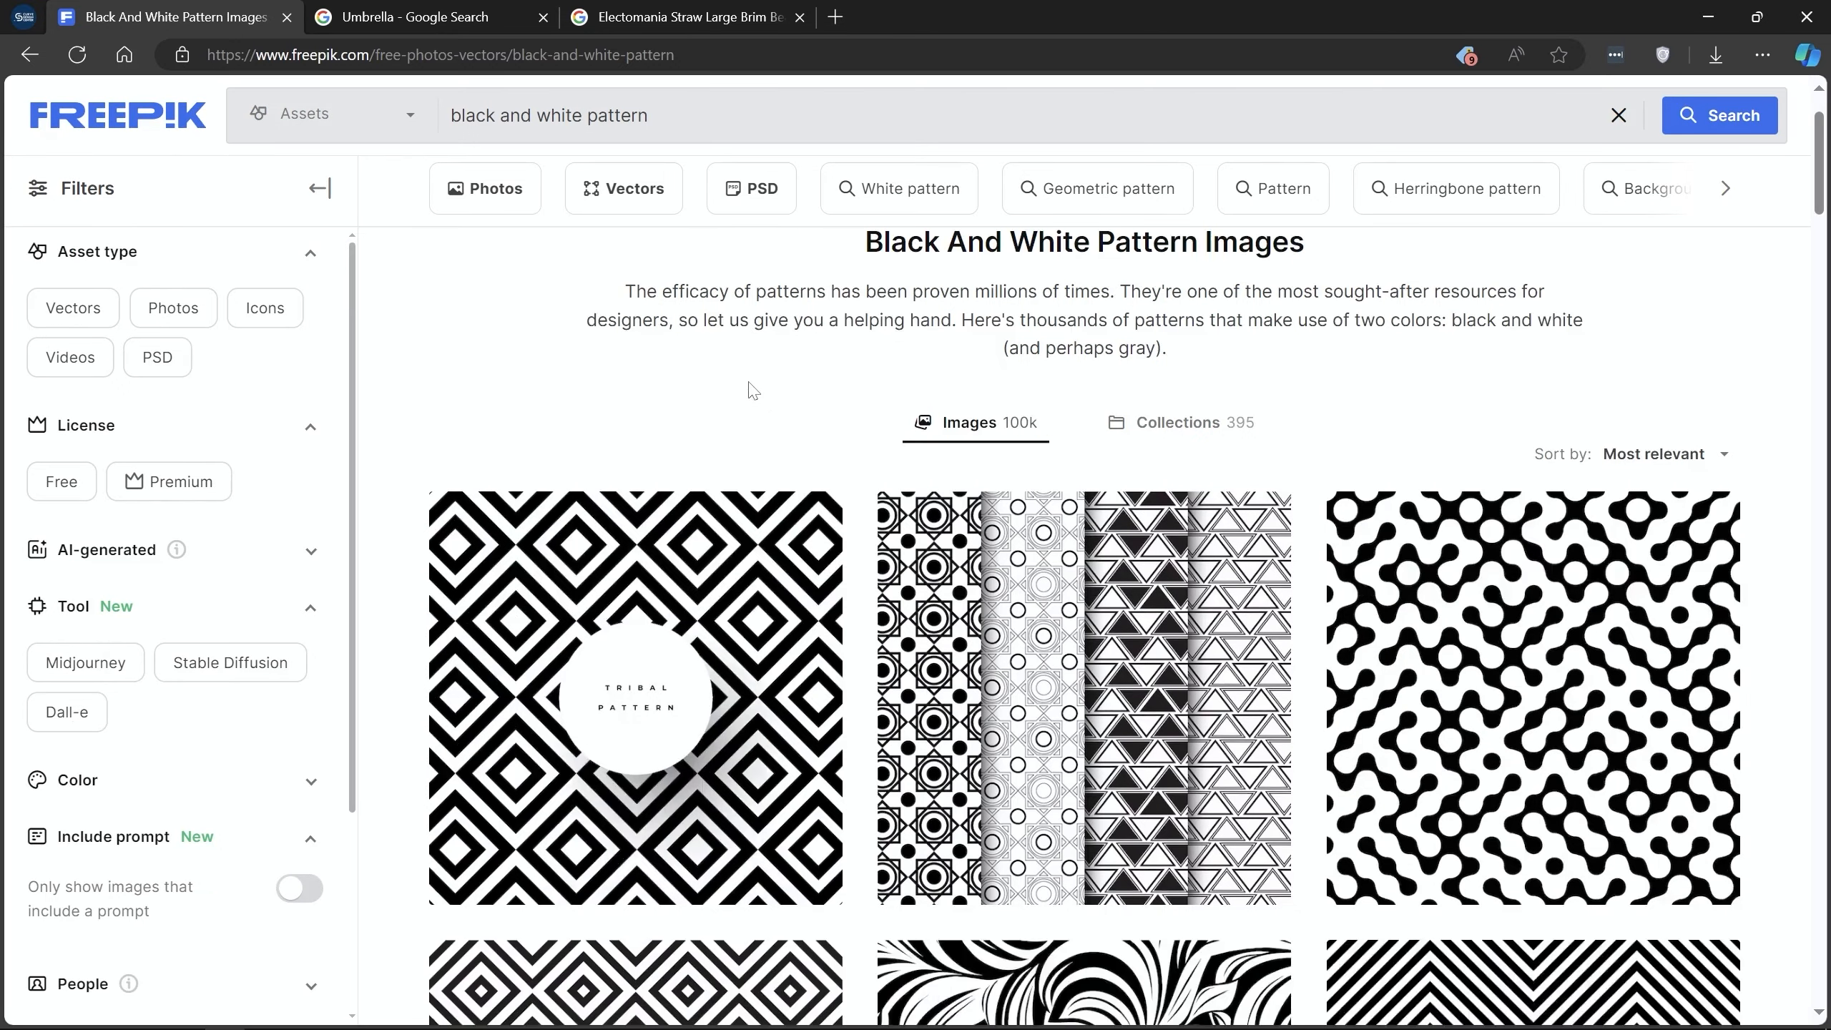
scroll(1024, 440, "down", 1)
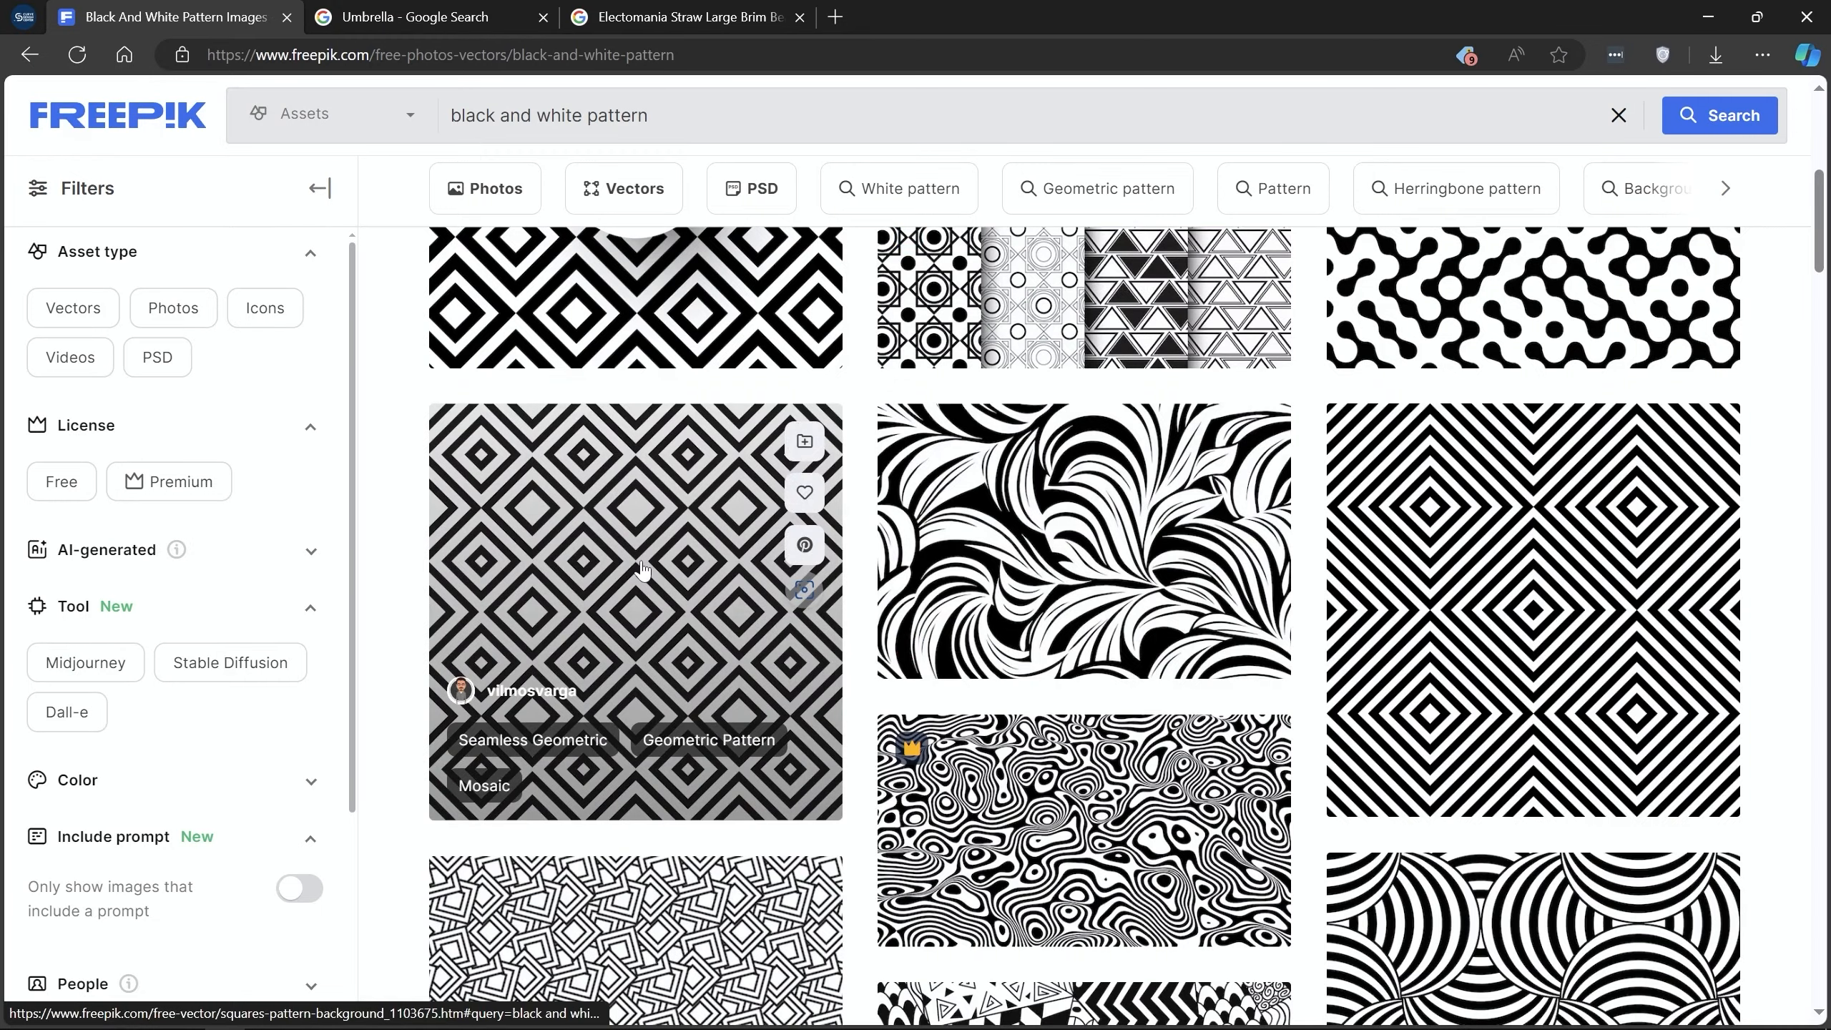
scroll(641, 570, "down", 5)
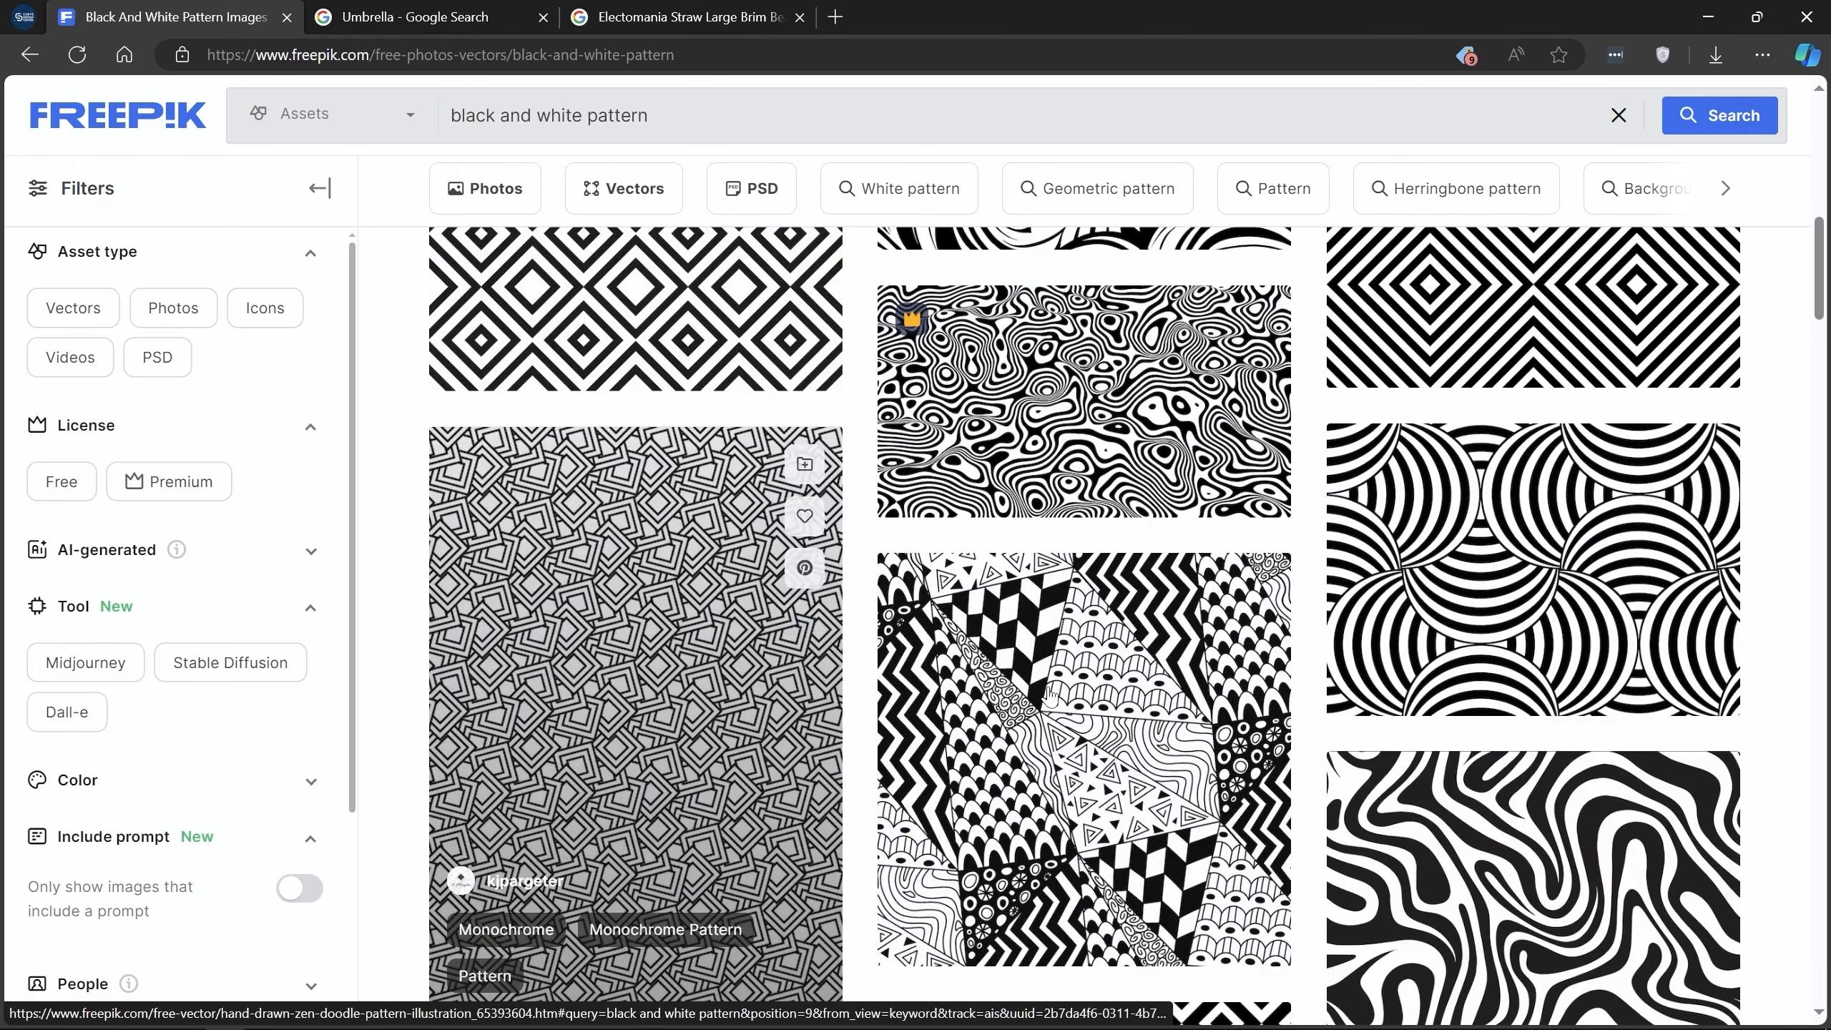
scroll(1431, 553, "down", 4)
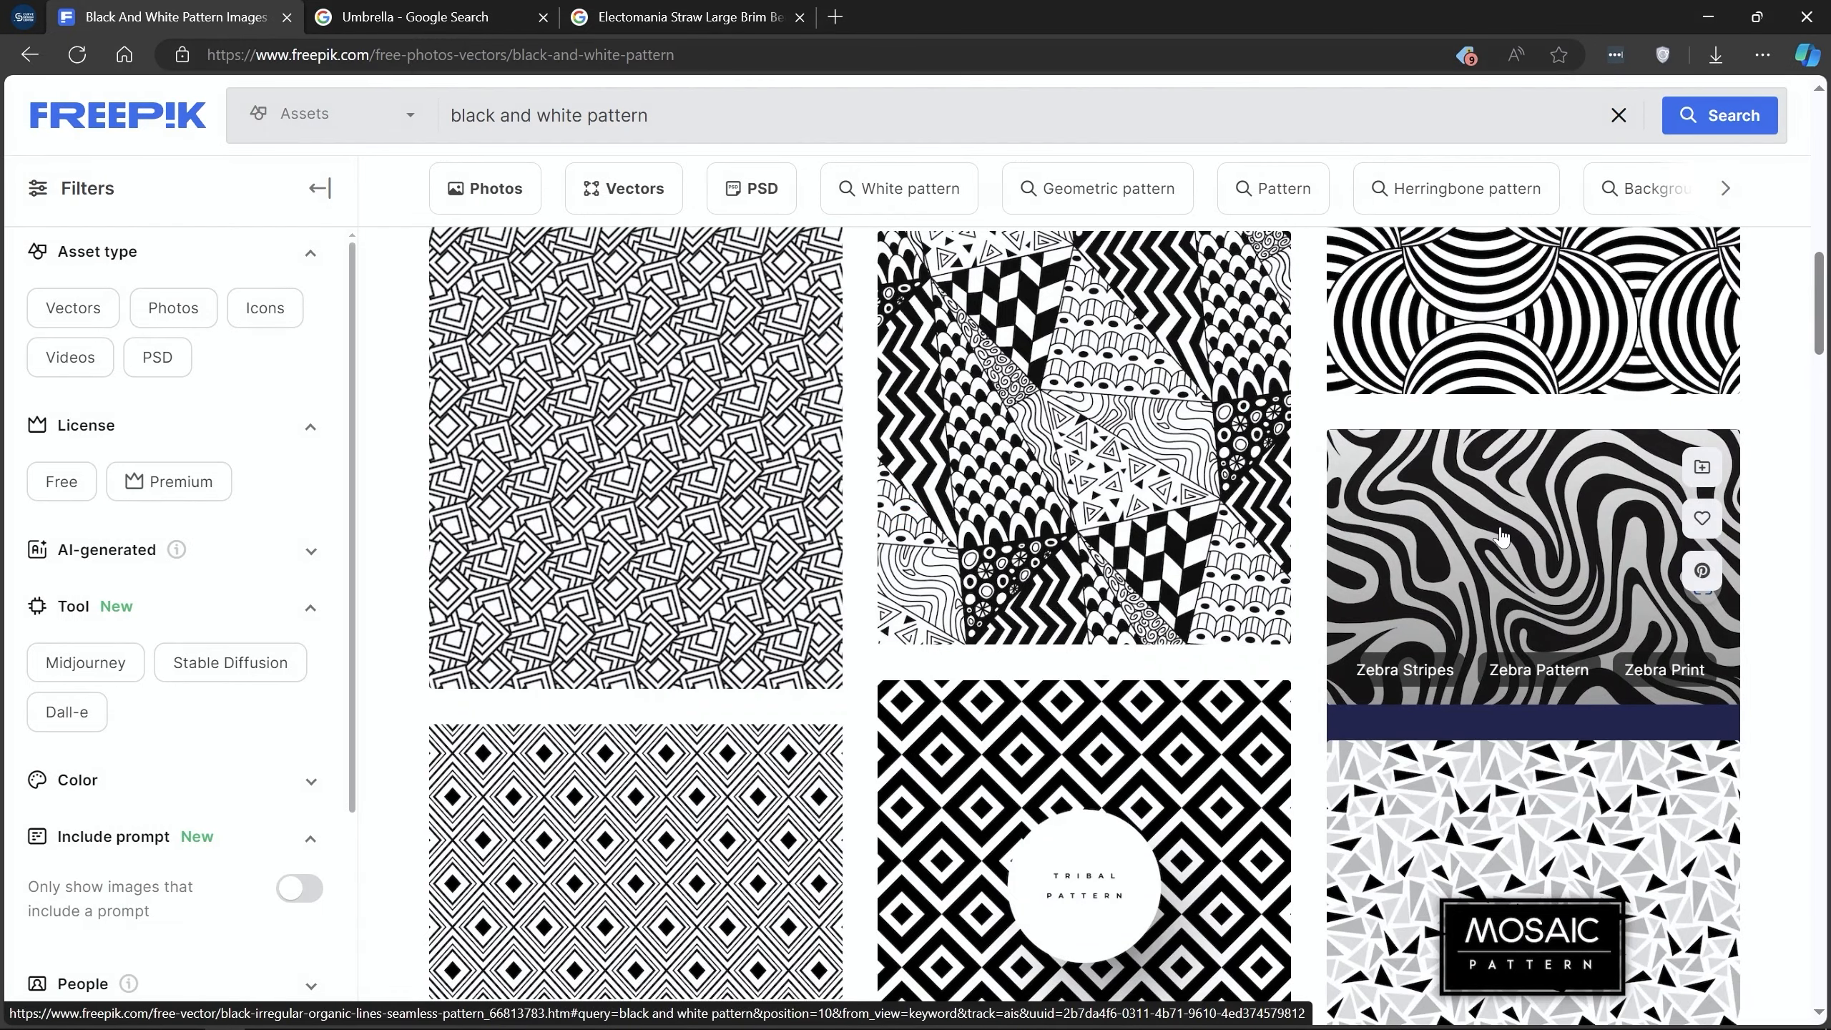
scroll(1501, 537, "down", 7)
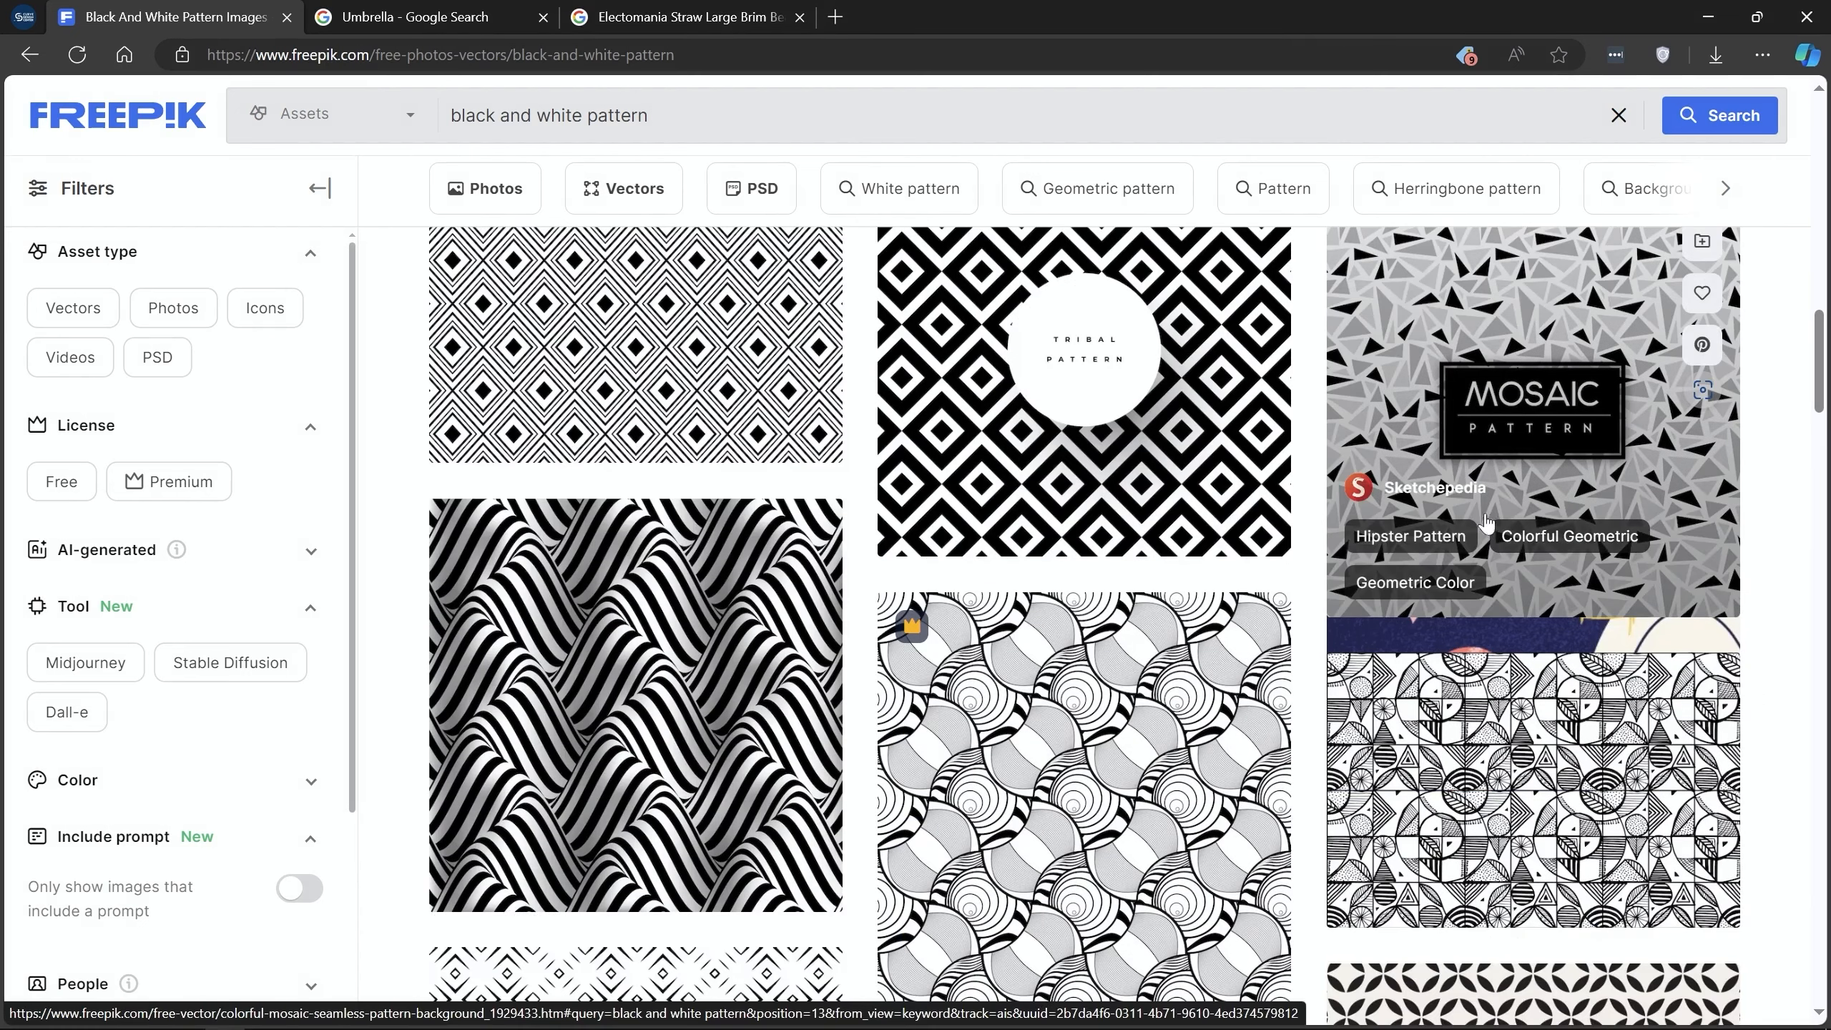
left_click(646, 629)
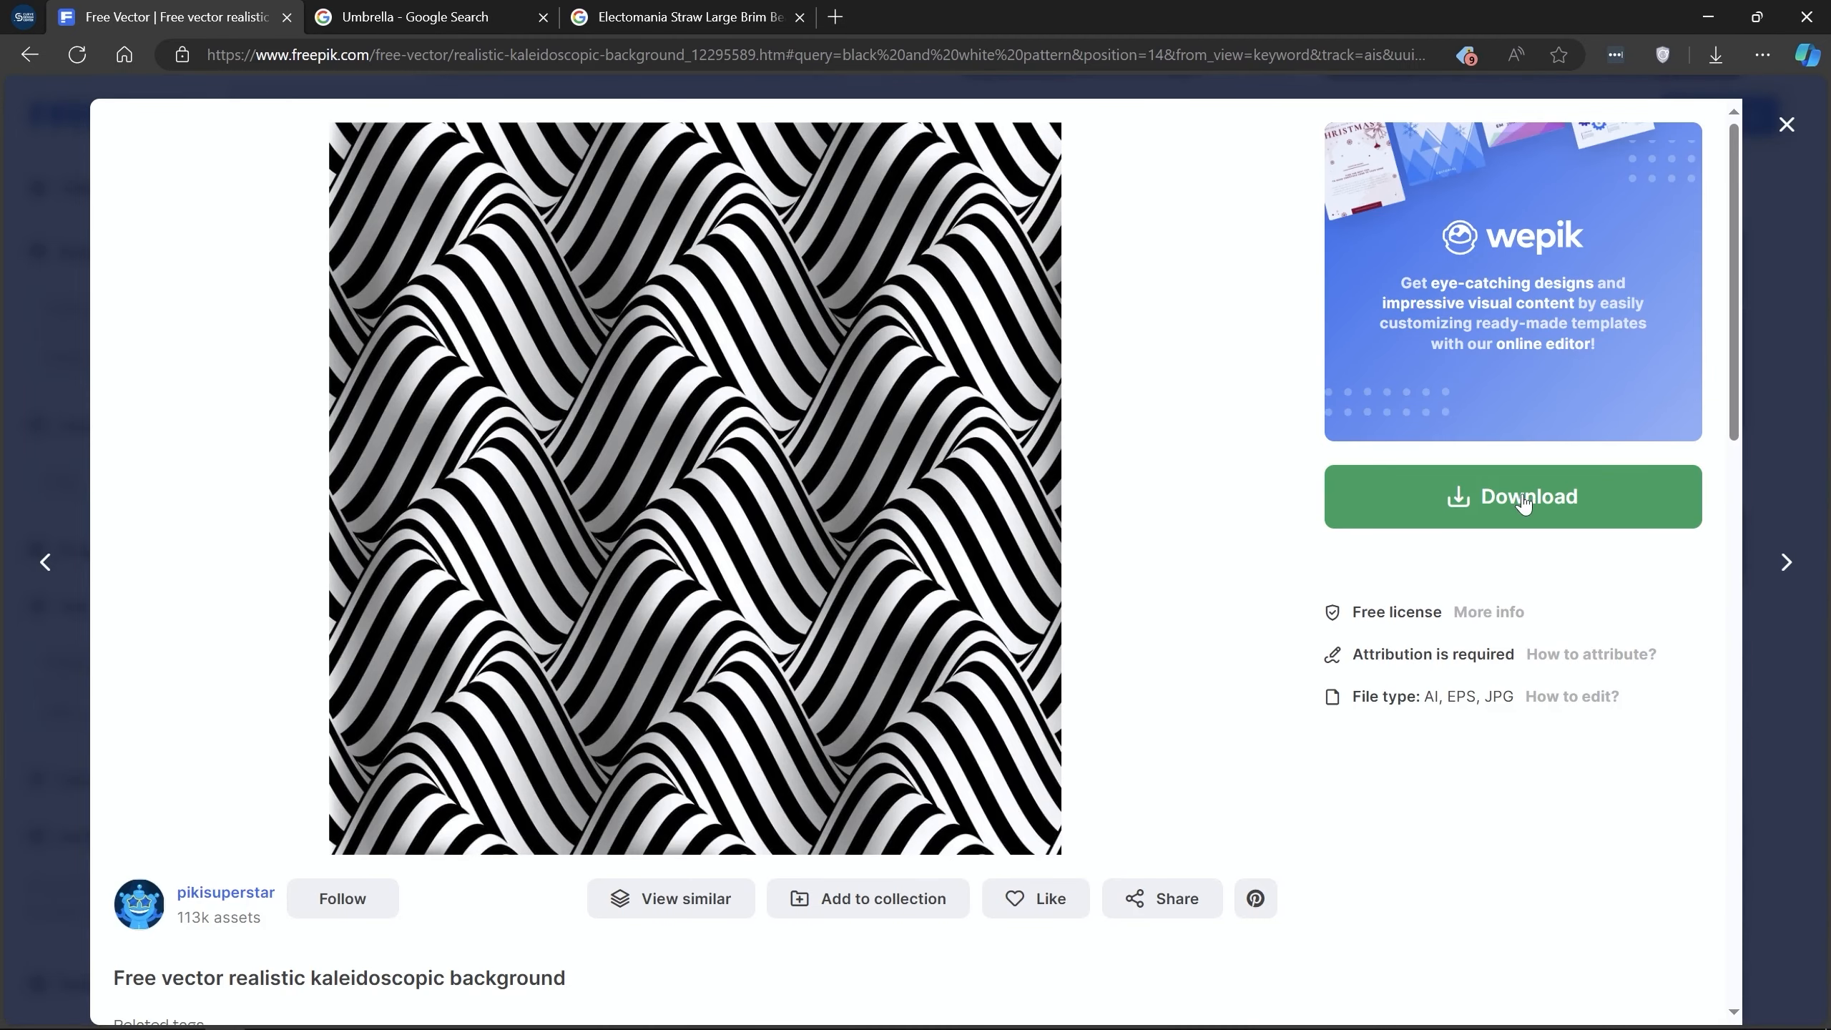
Step: Examine the free download file types offered for the kaleidoscopic background
left_click(1525, 503)
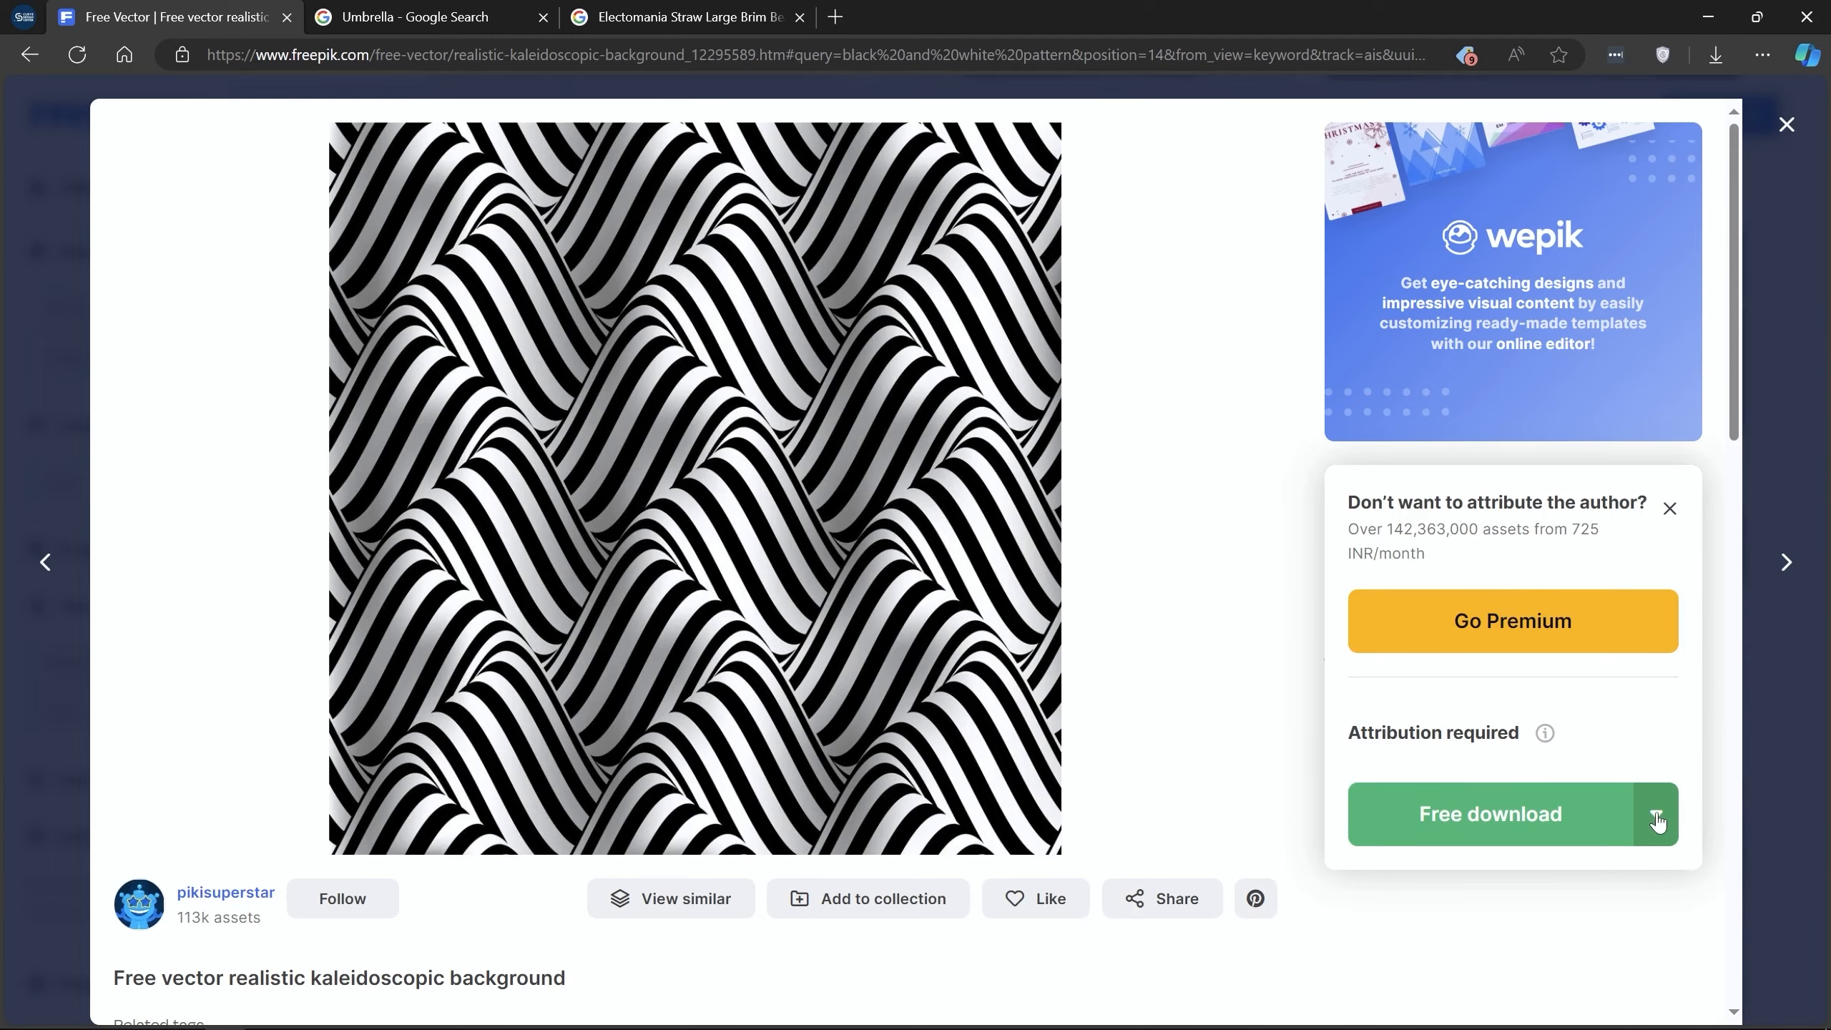
left_click(1658, 823)
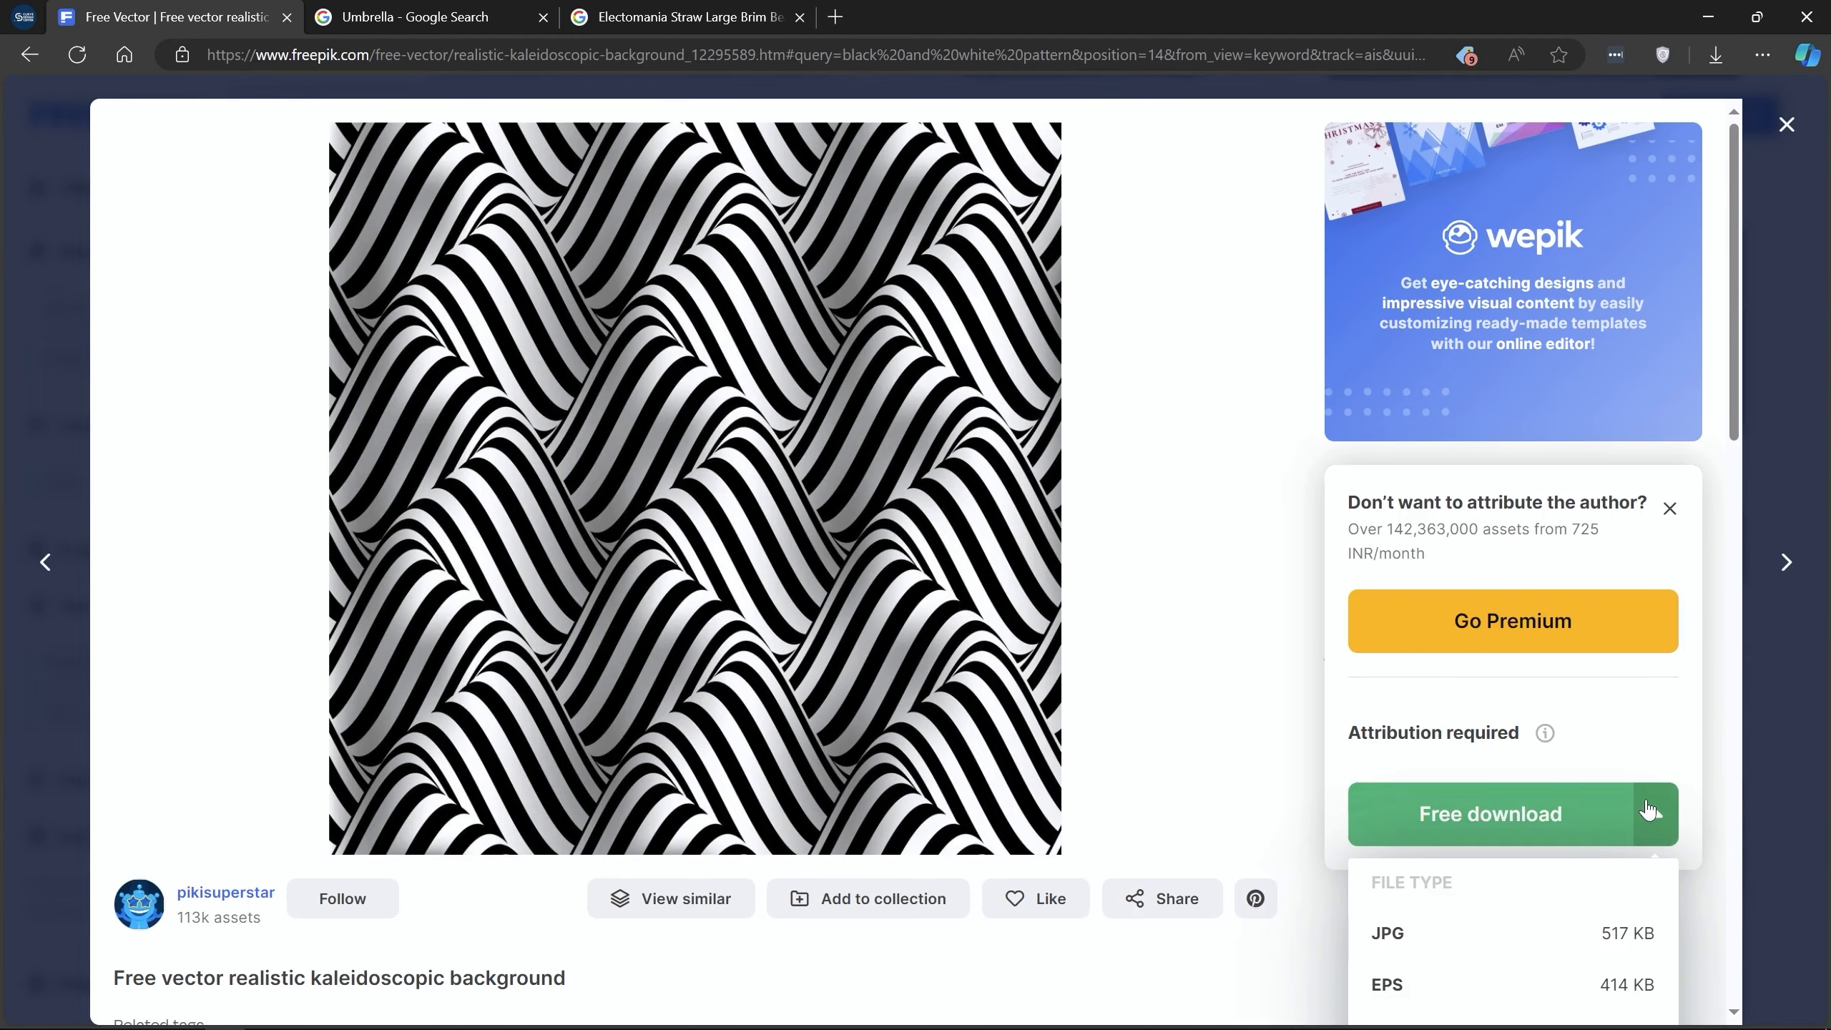
scroll(1651, 814, "down", 3)
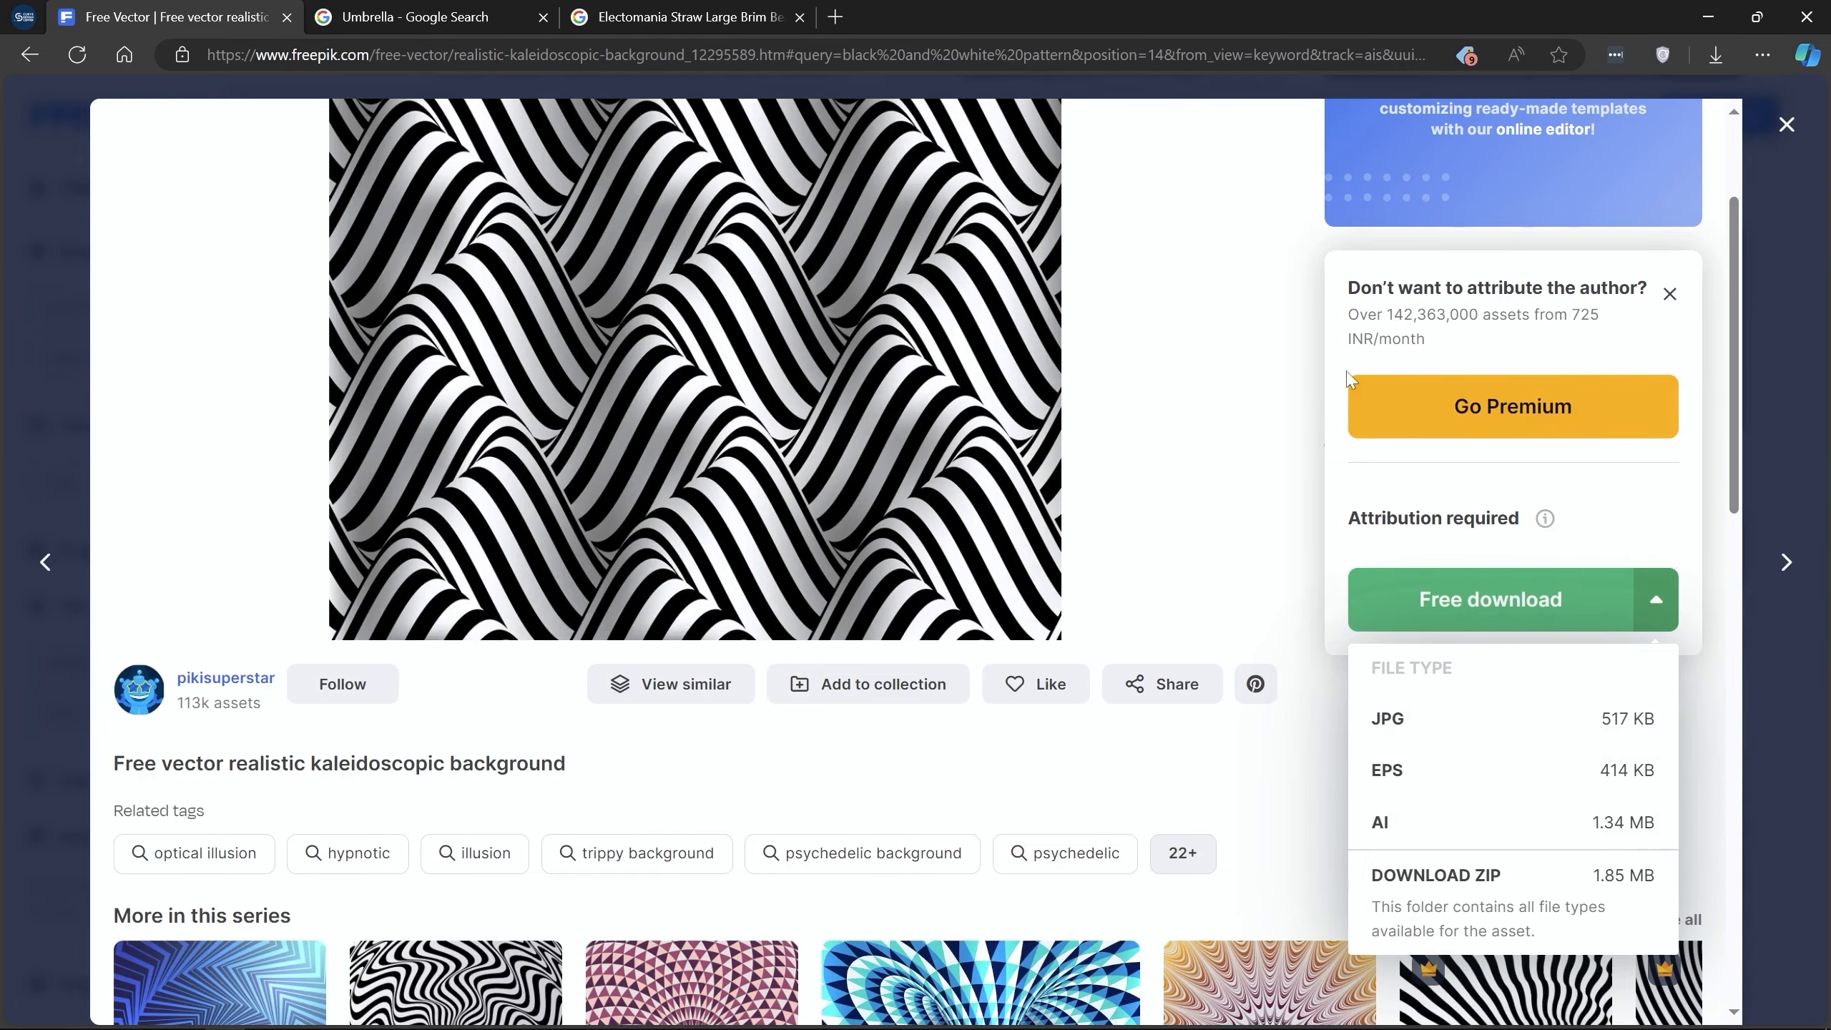
scroll(1211, 397, "up", 3)
Step: Copy the kaleidoscopic pattern image and paste it into the Untitled-1 document in Photoshop as a new layer
right_click(763, 433)
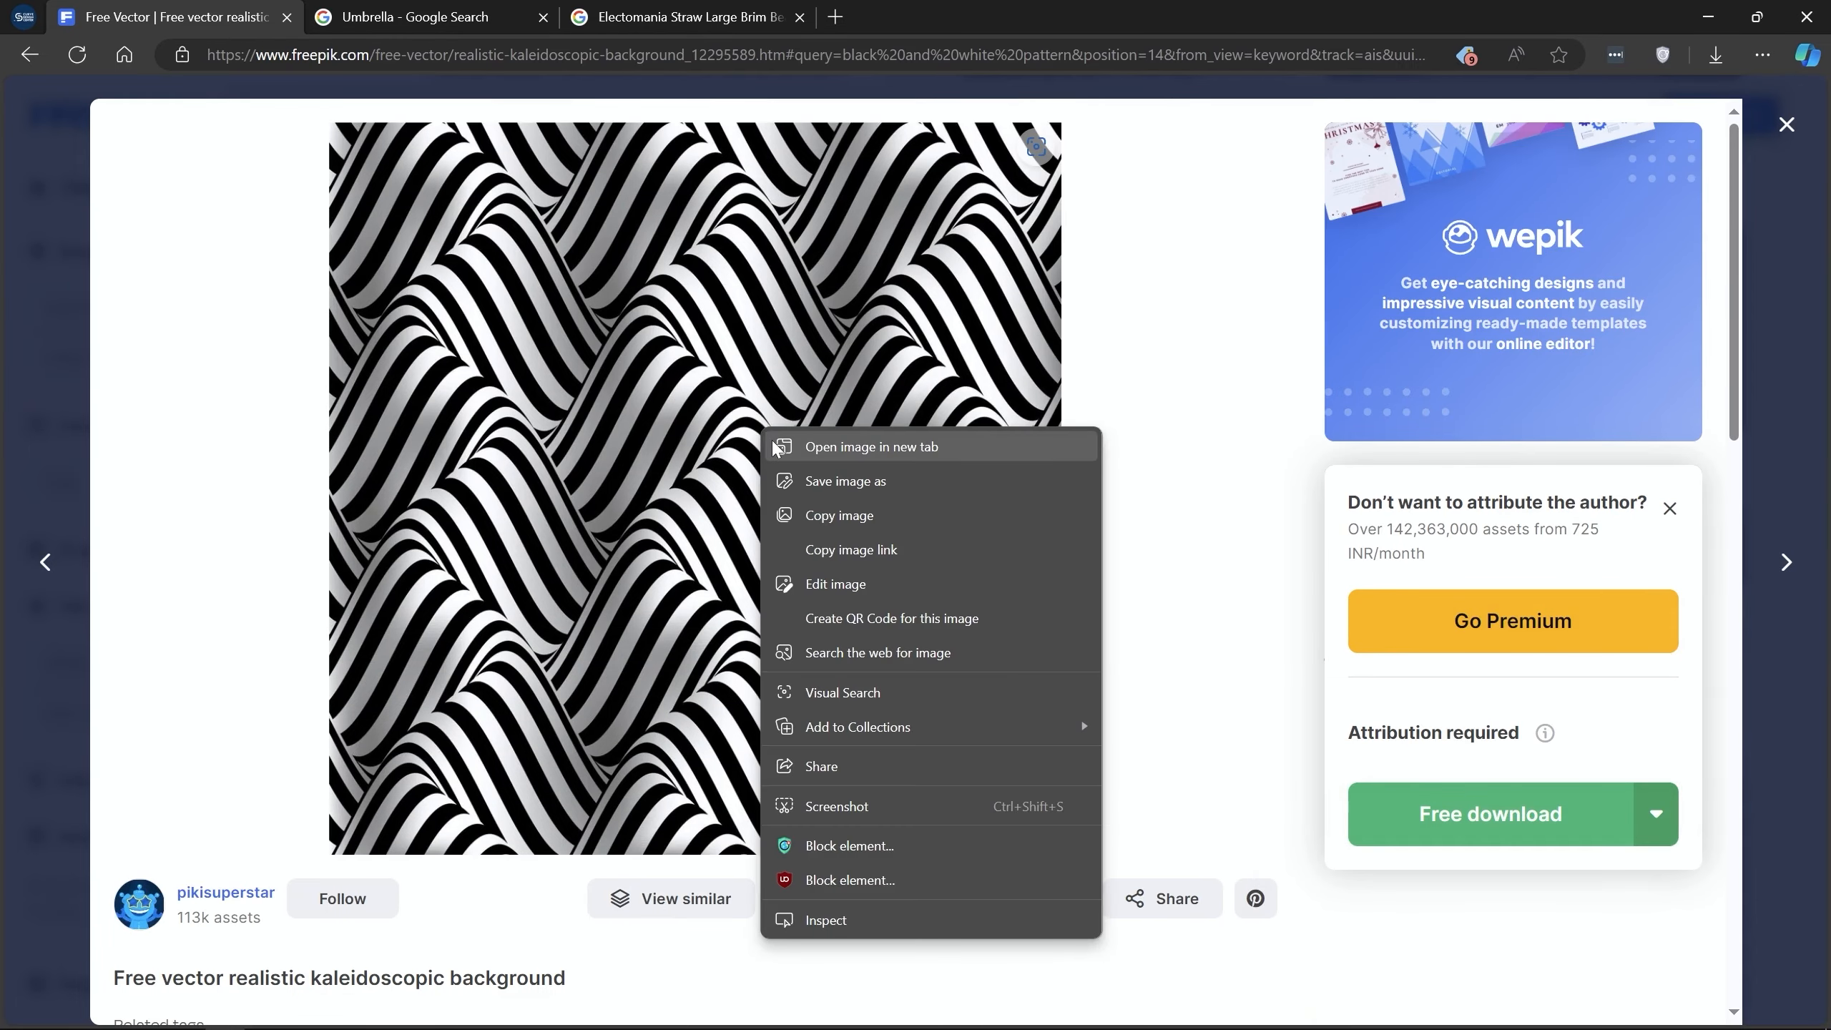
left_click(830, 524)
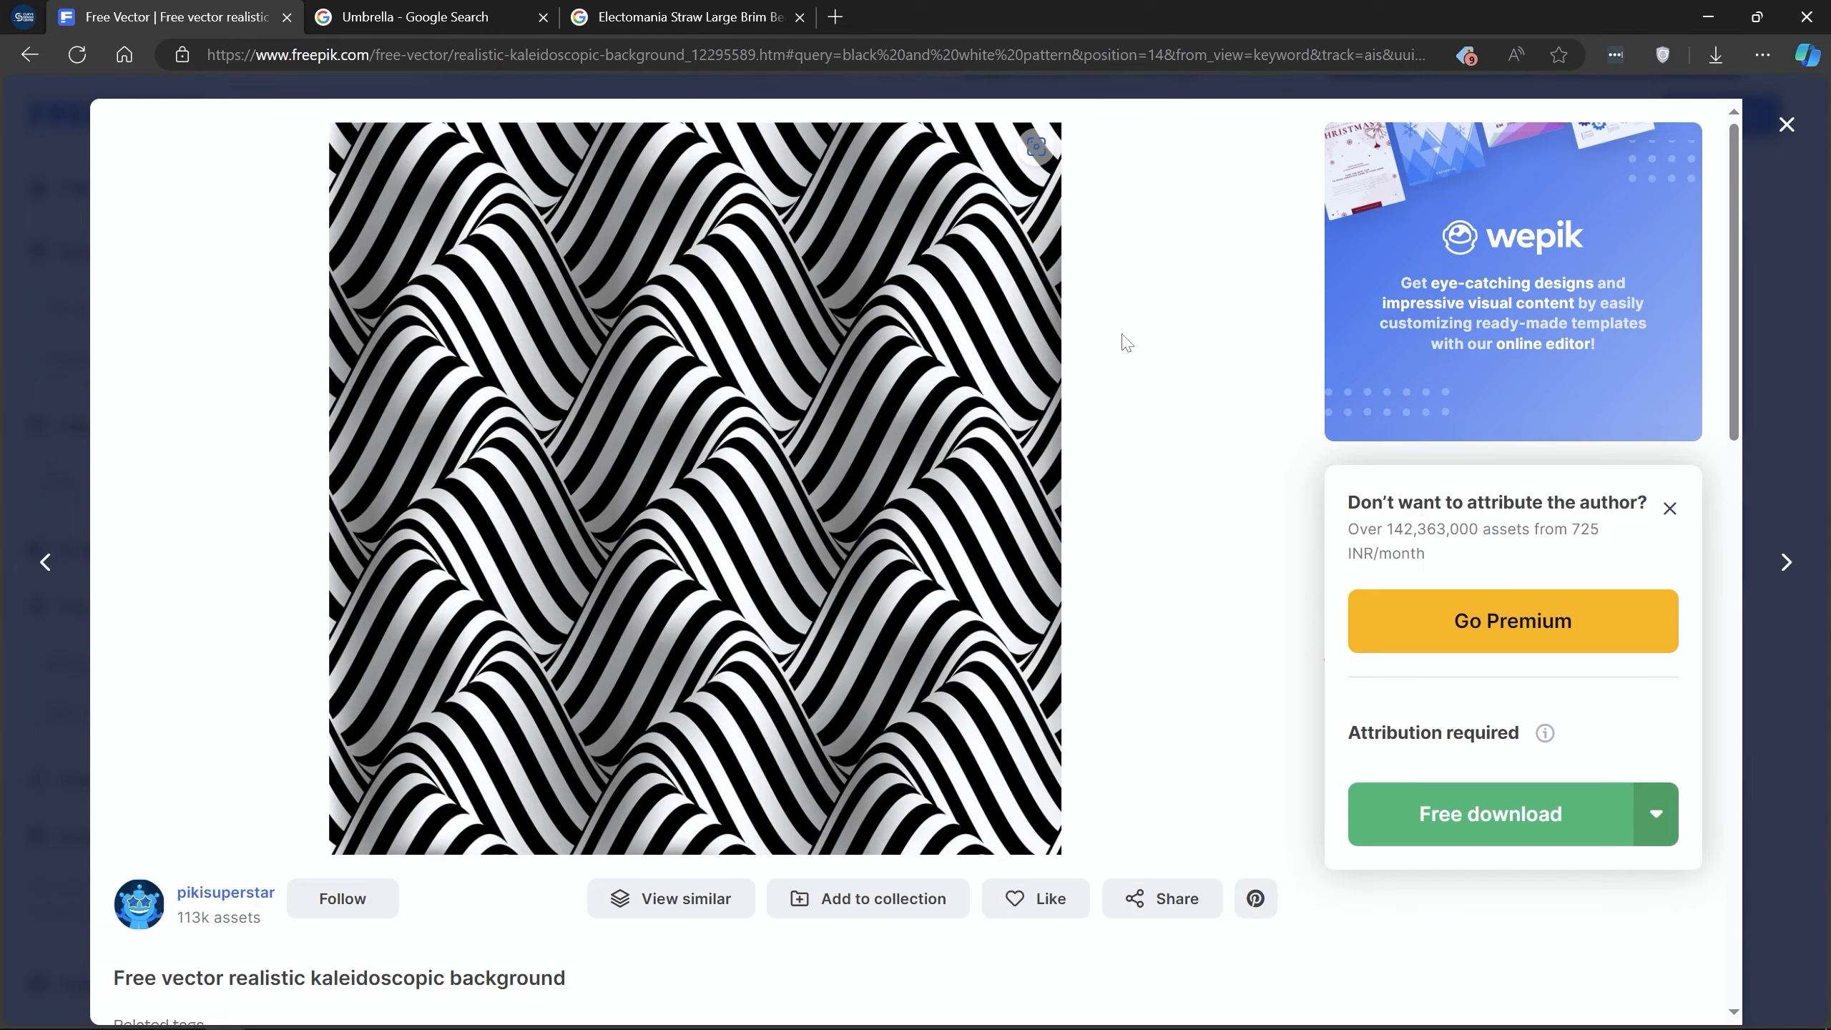
left_click(1708, 16)
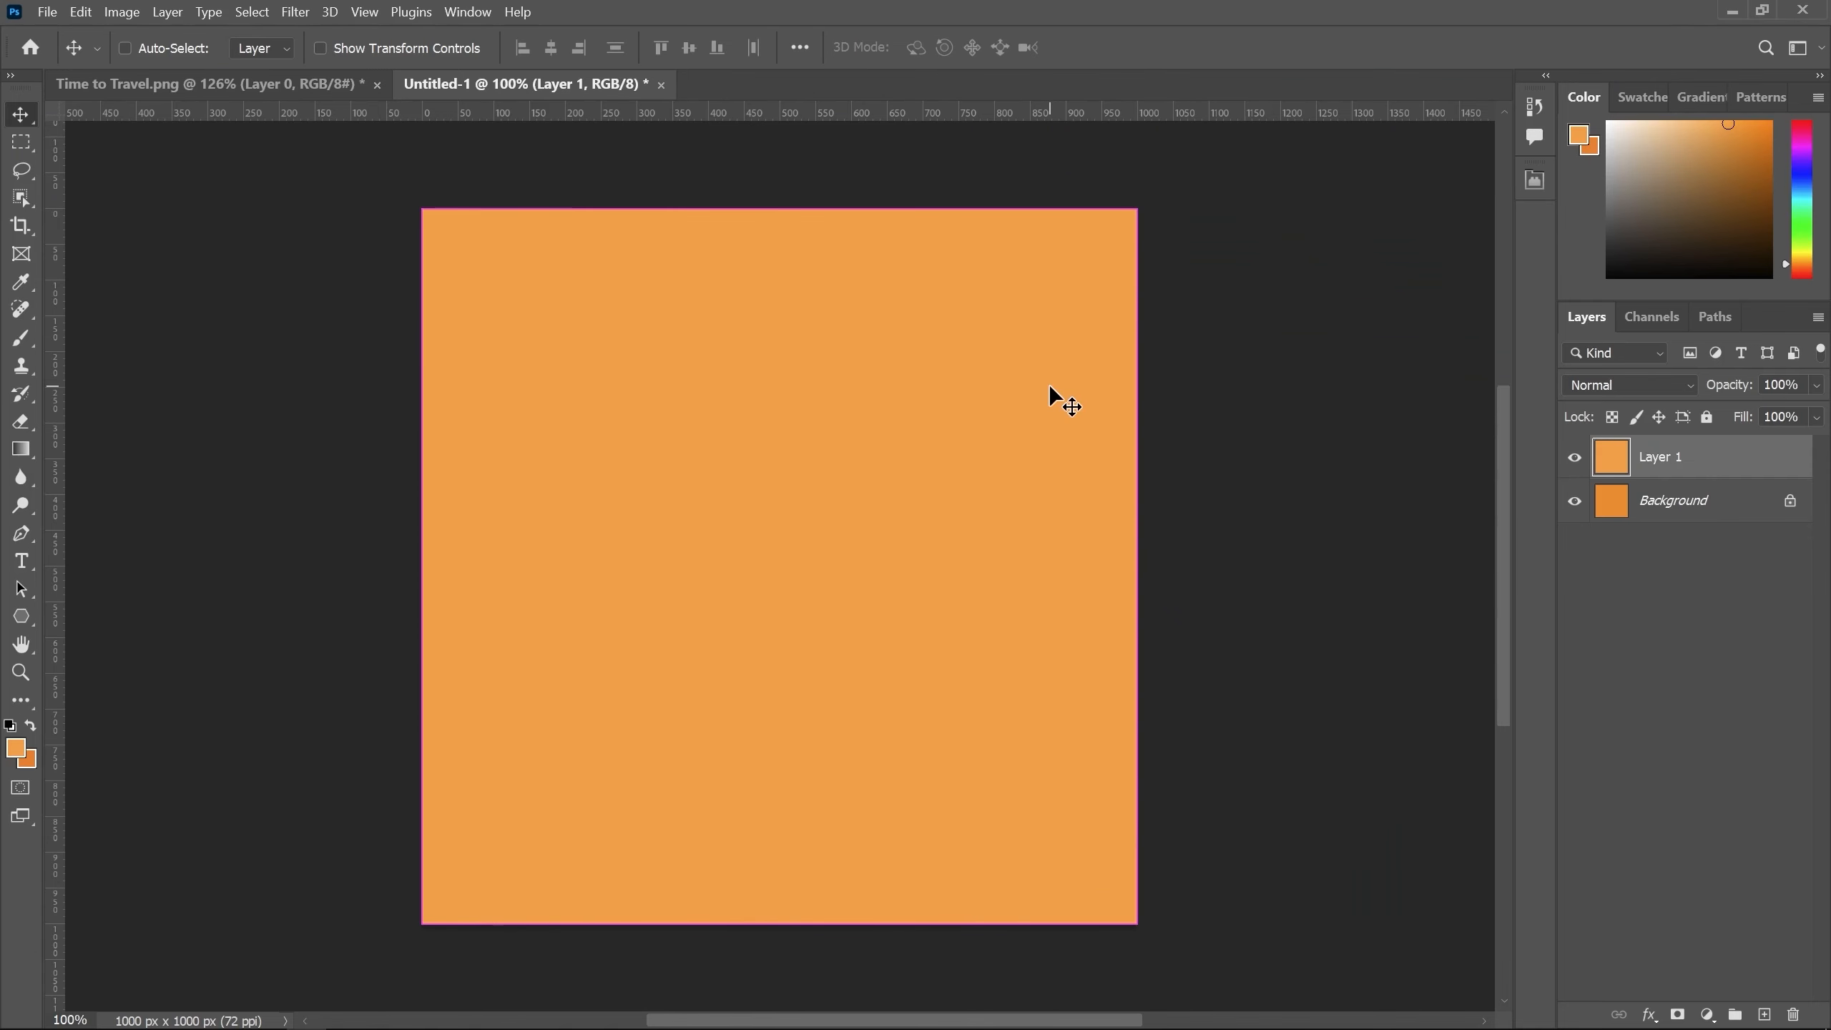
key("ctrl+v")
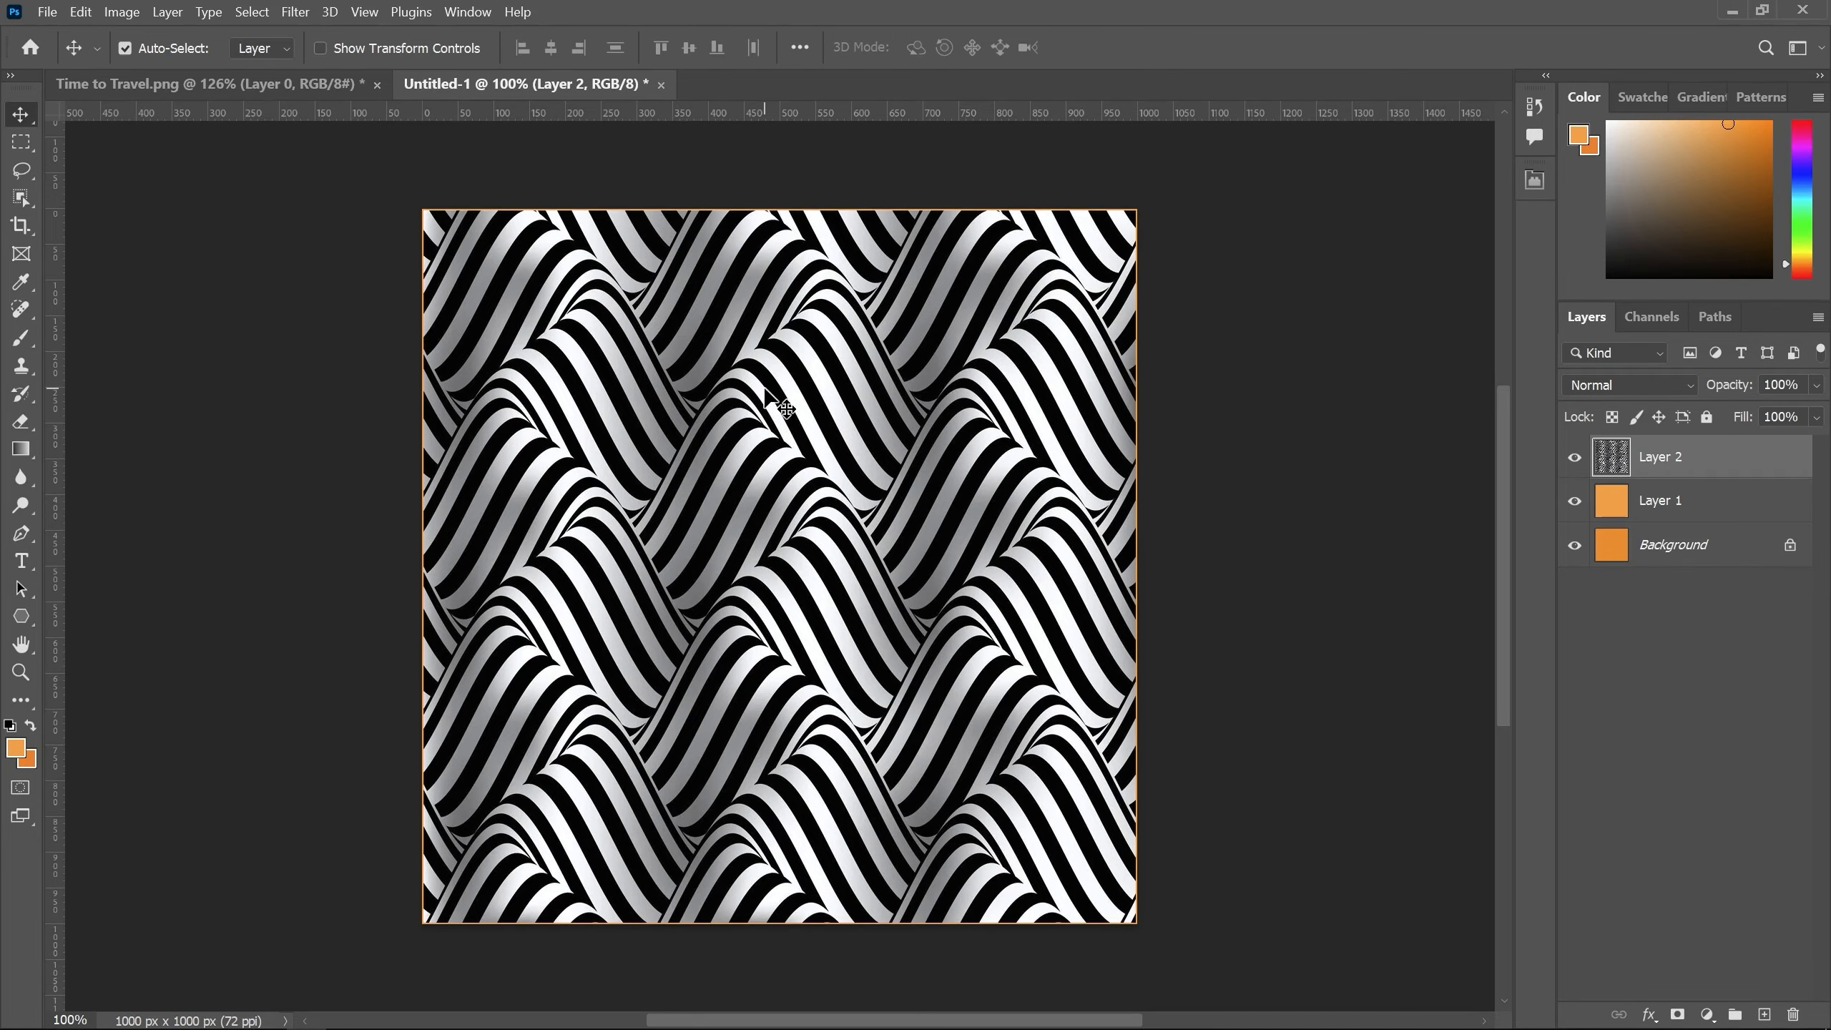
Step: Show the transform controls, align the pattern layer with the canvas's upper-left corner and scale it to 100.85% to cover the canvas
left_click_drag(968, 304, 946, 355)
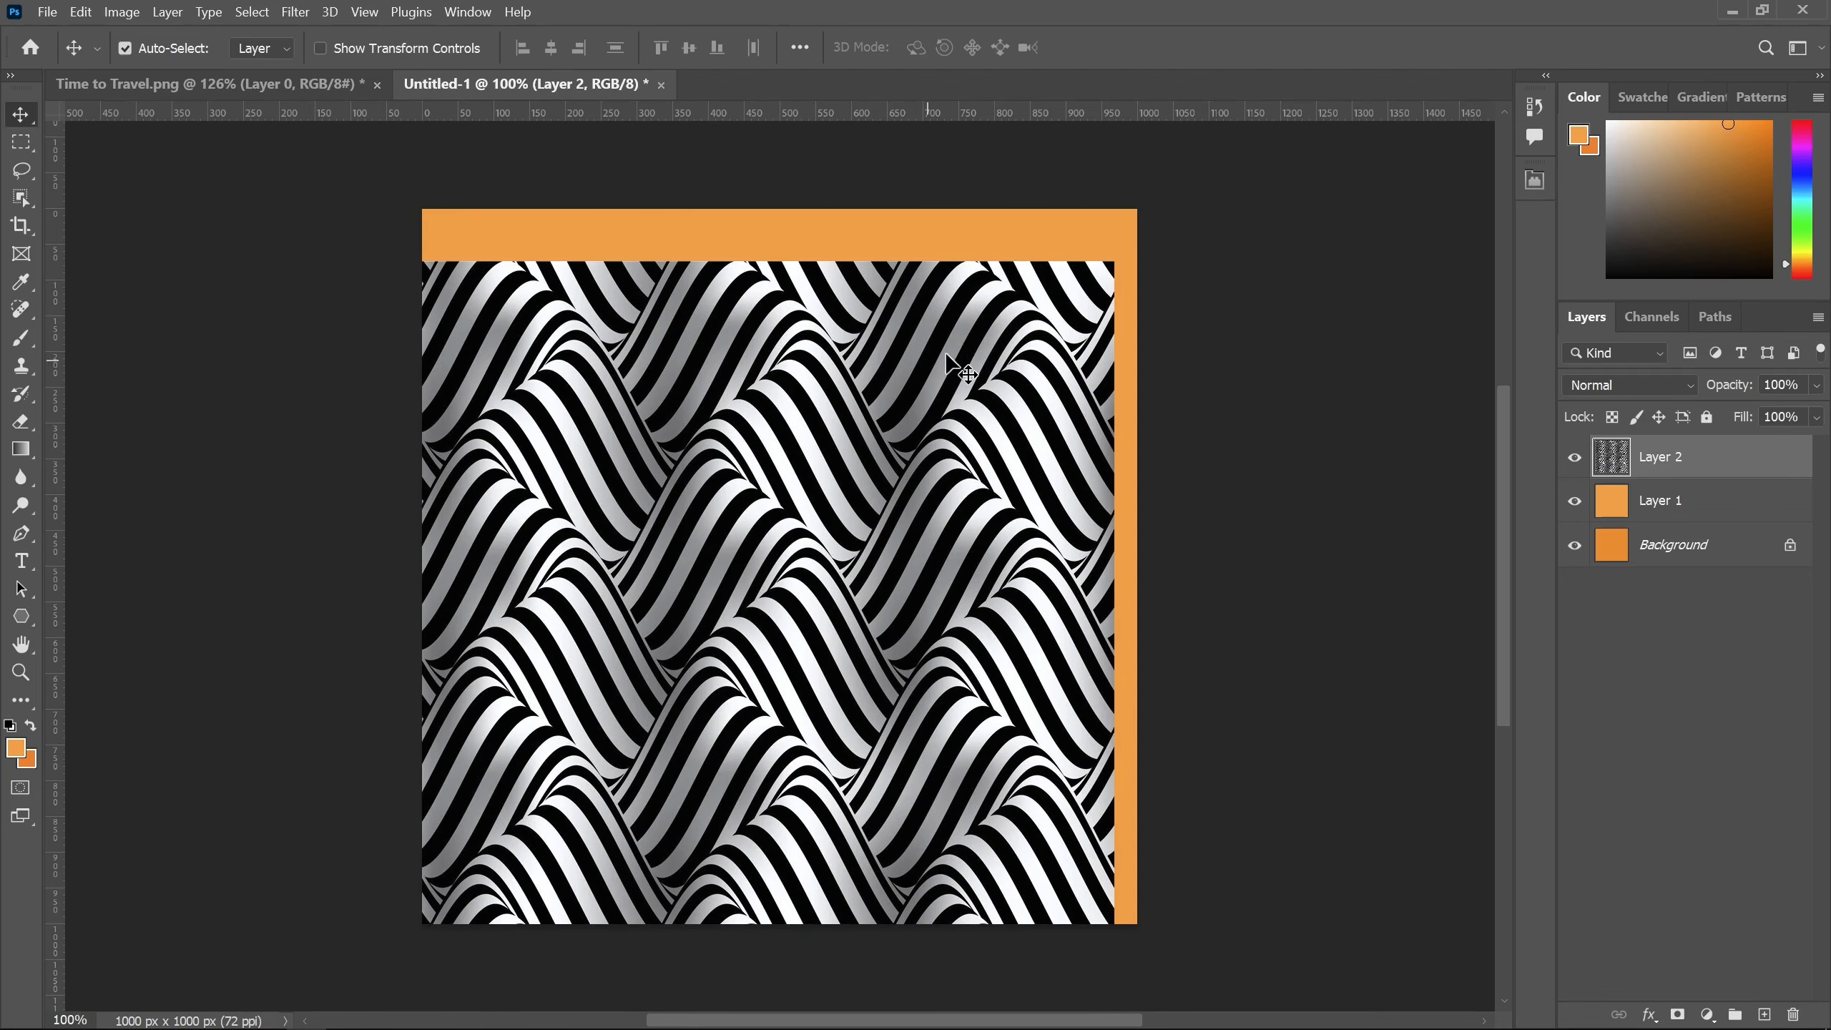
left_click(364, 58)
left_click_drag(646, 348, 663, 300)
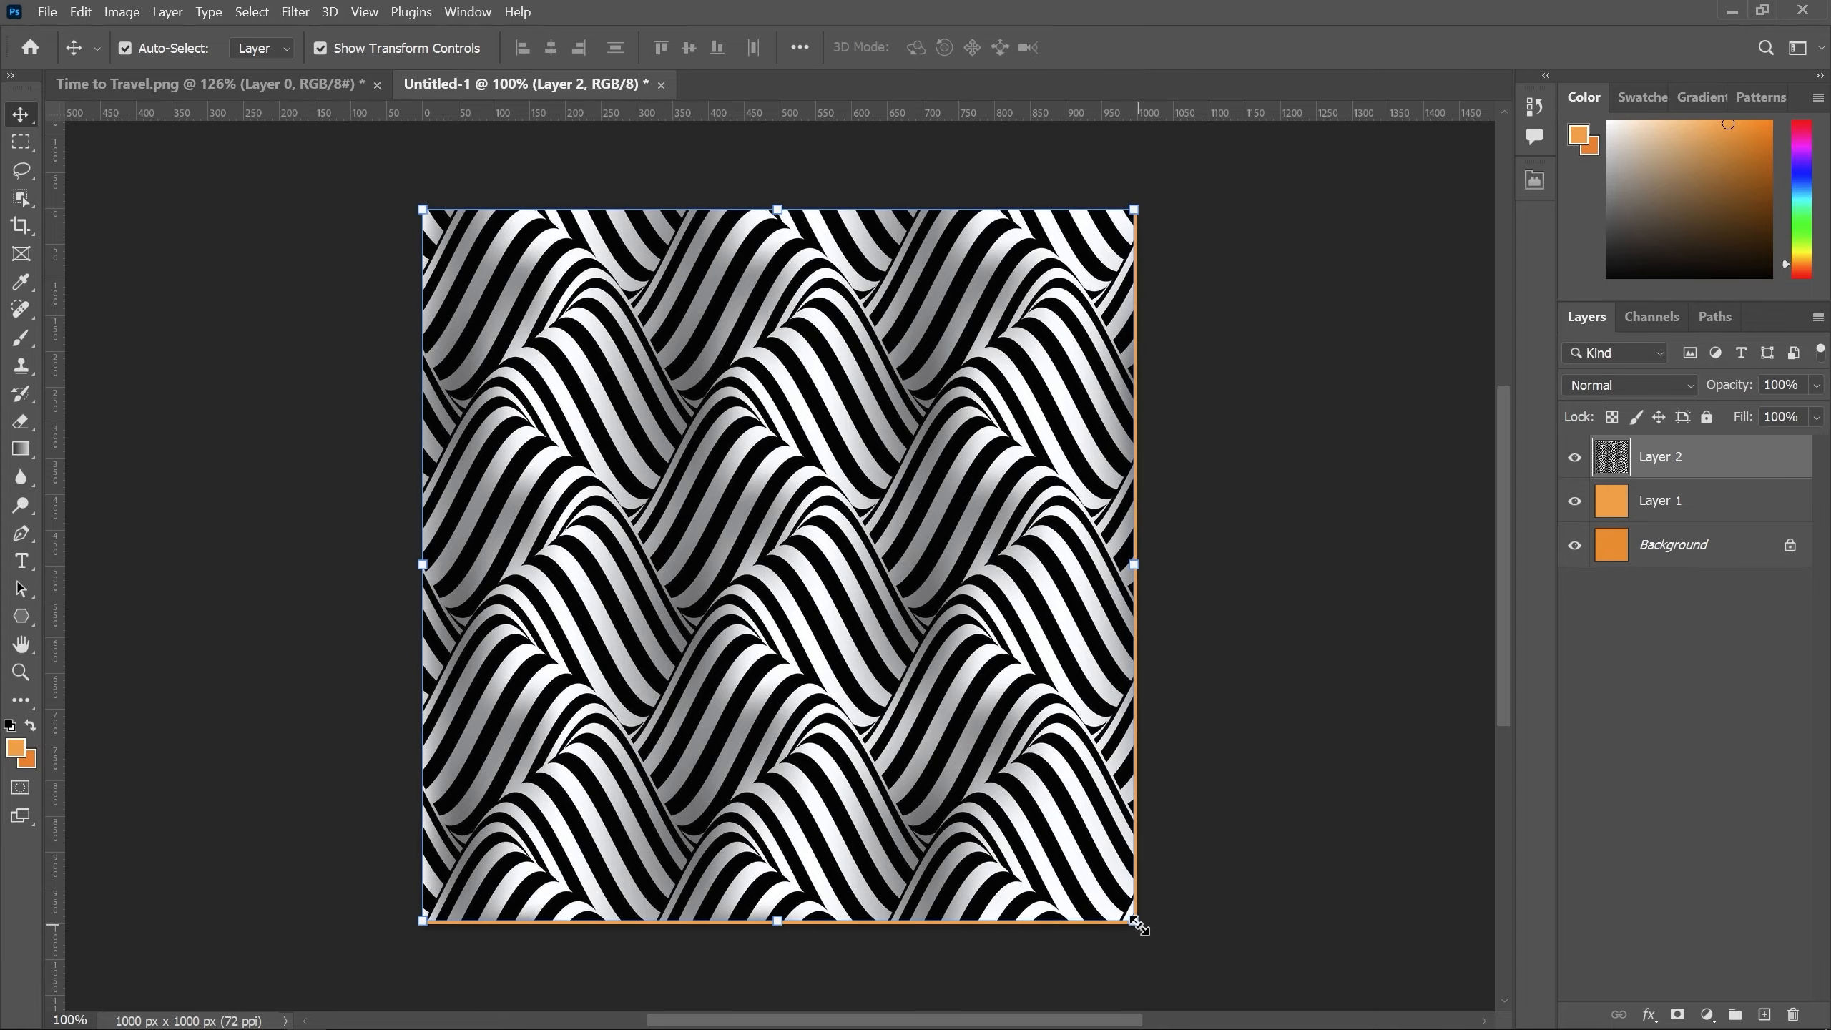
left_click_drag(1137, 925, 1144, 932)
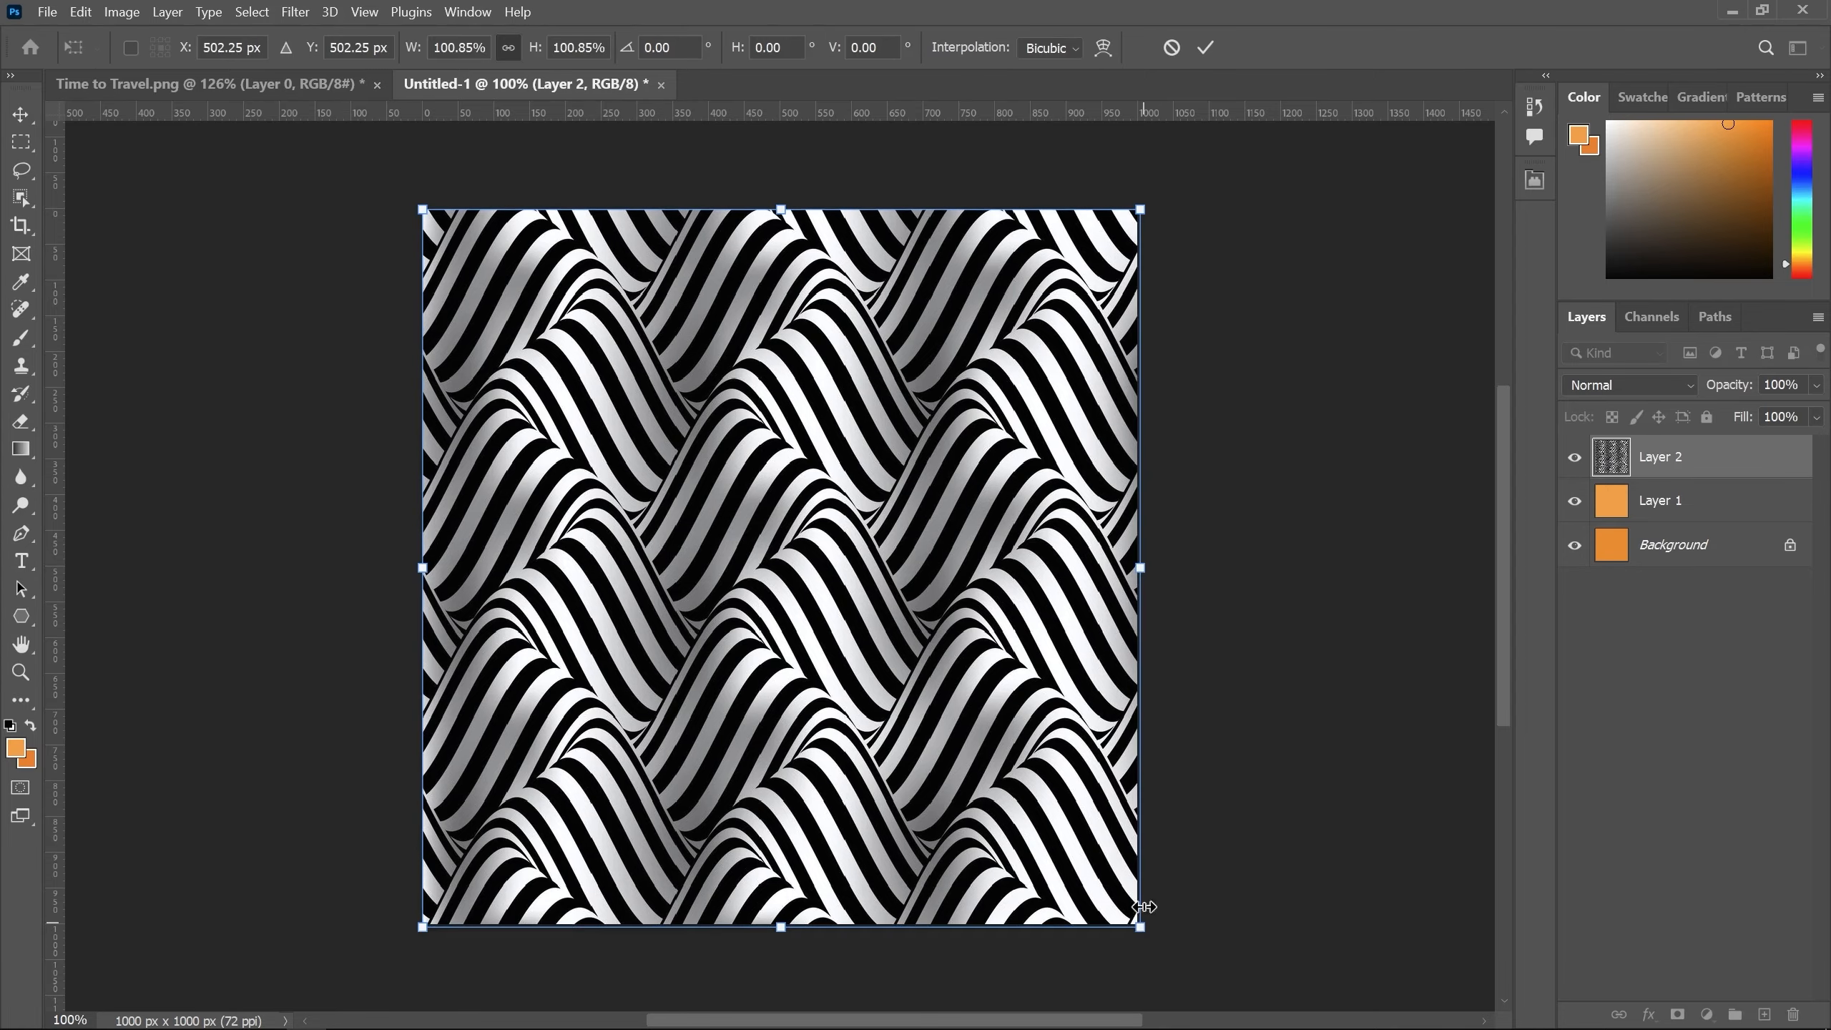
left_click(1206, 49)
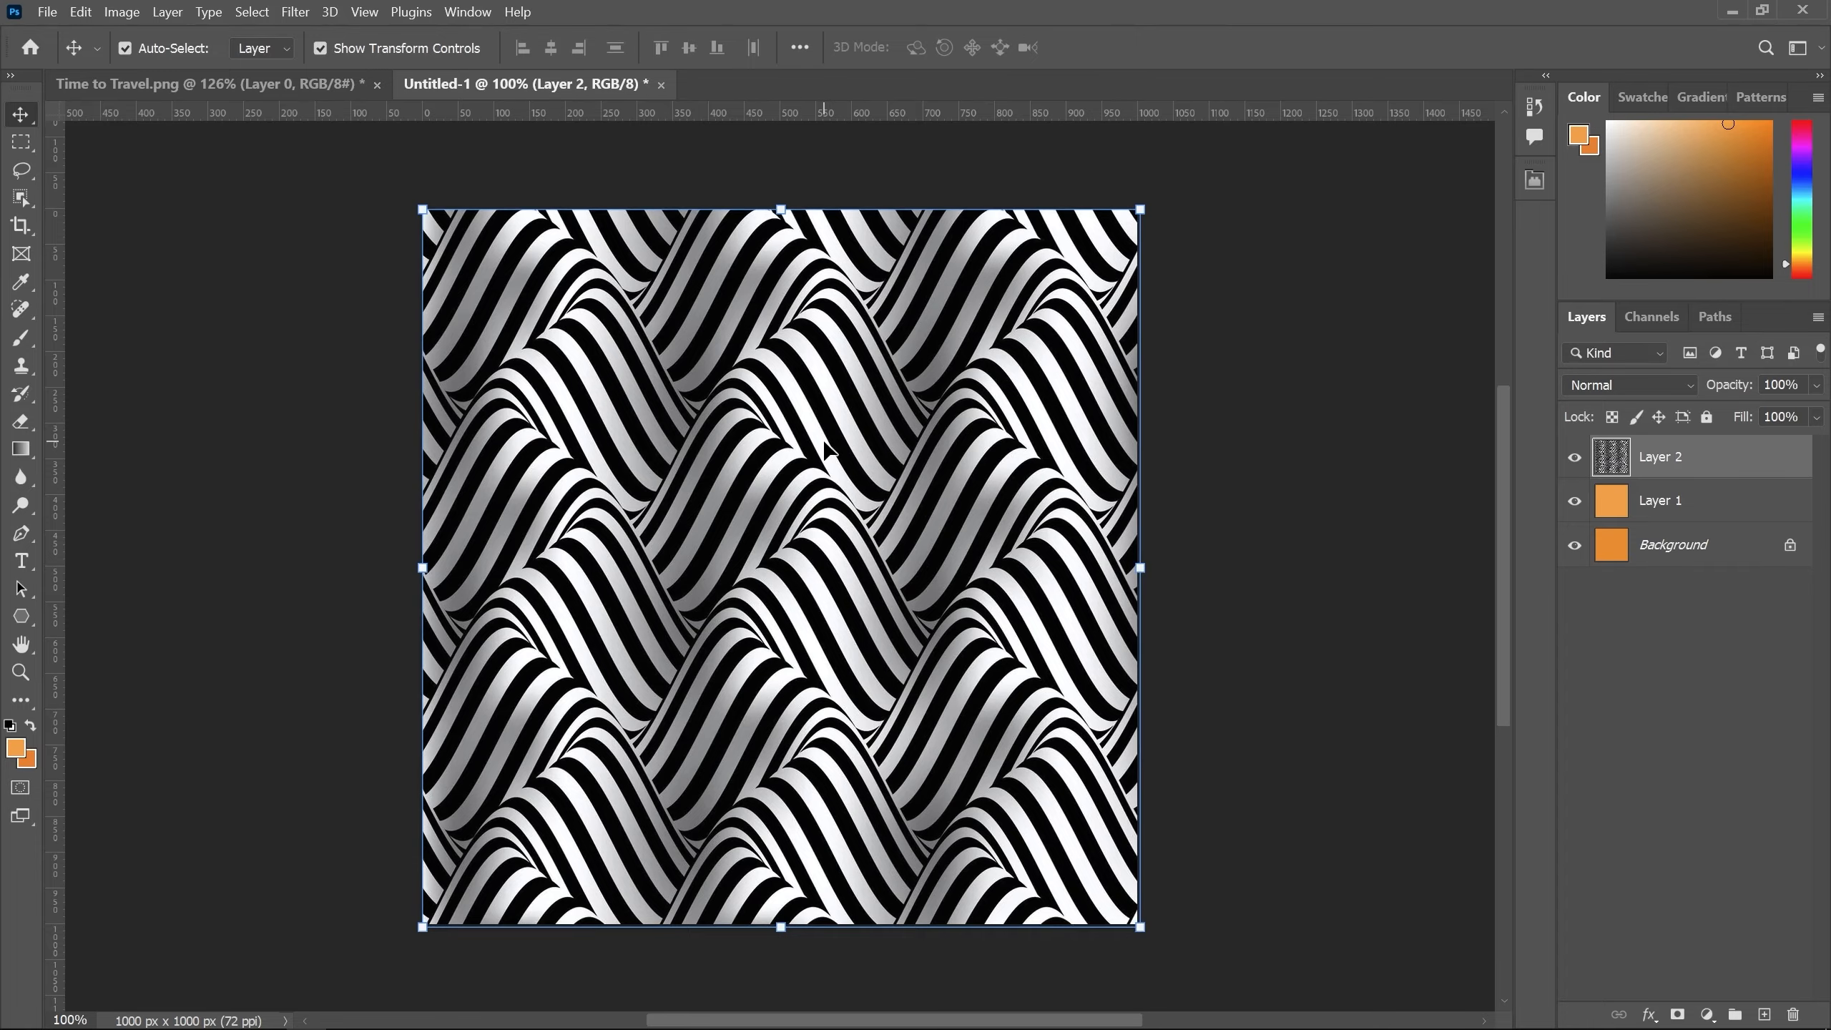
Step: Copy the full-canvas wavy striped pattern from Layer 2 and hide Layer 2
key("ctrl+a")
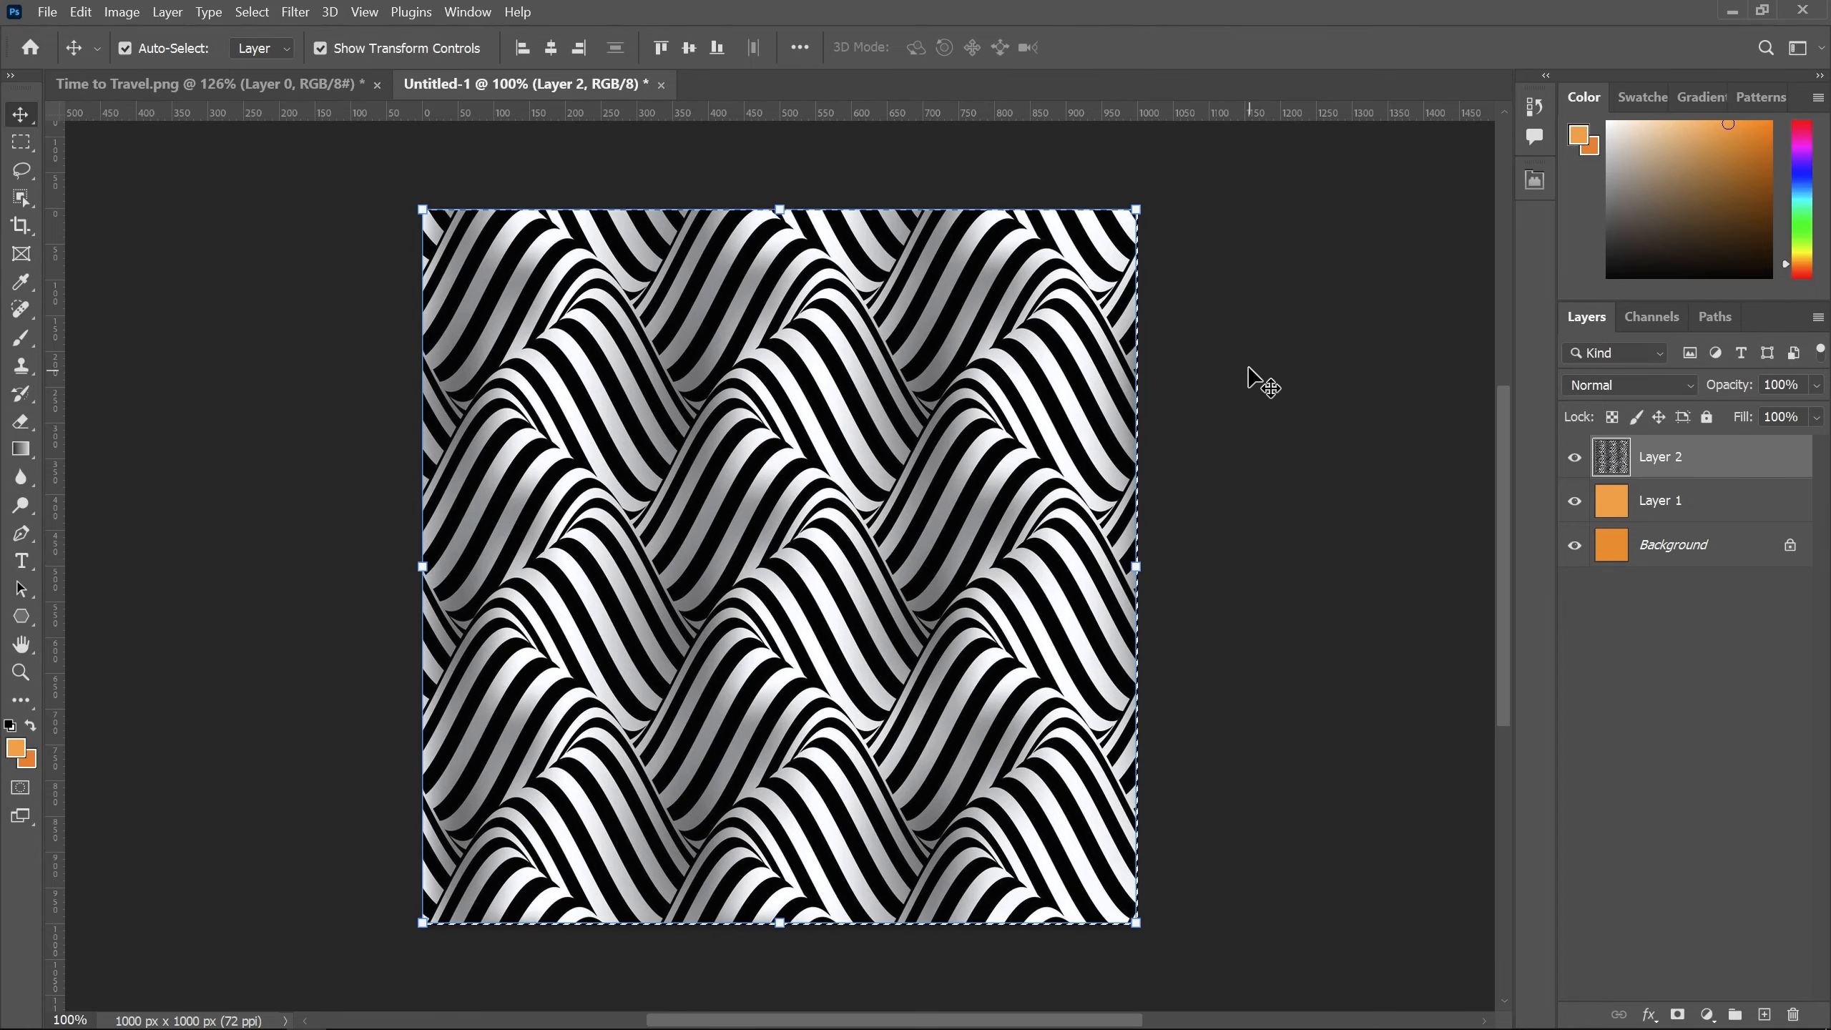
key("ctrl+c")
left_click(1254, 333)
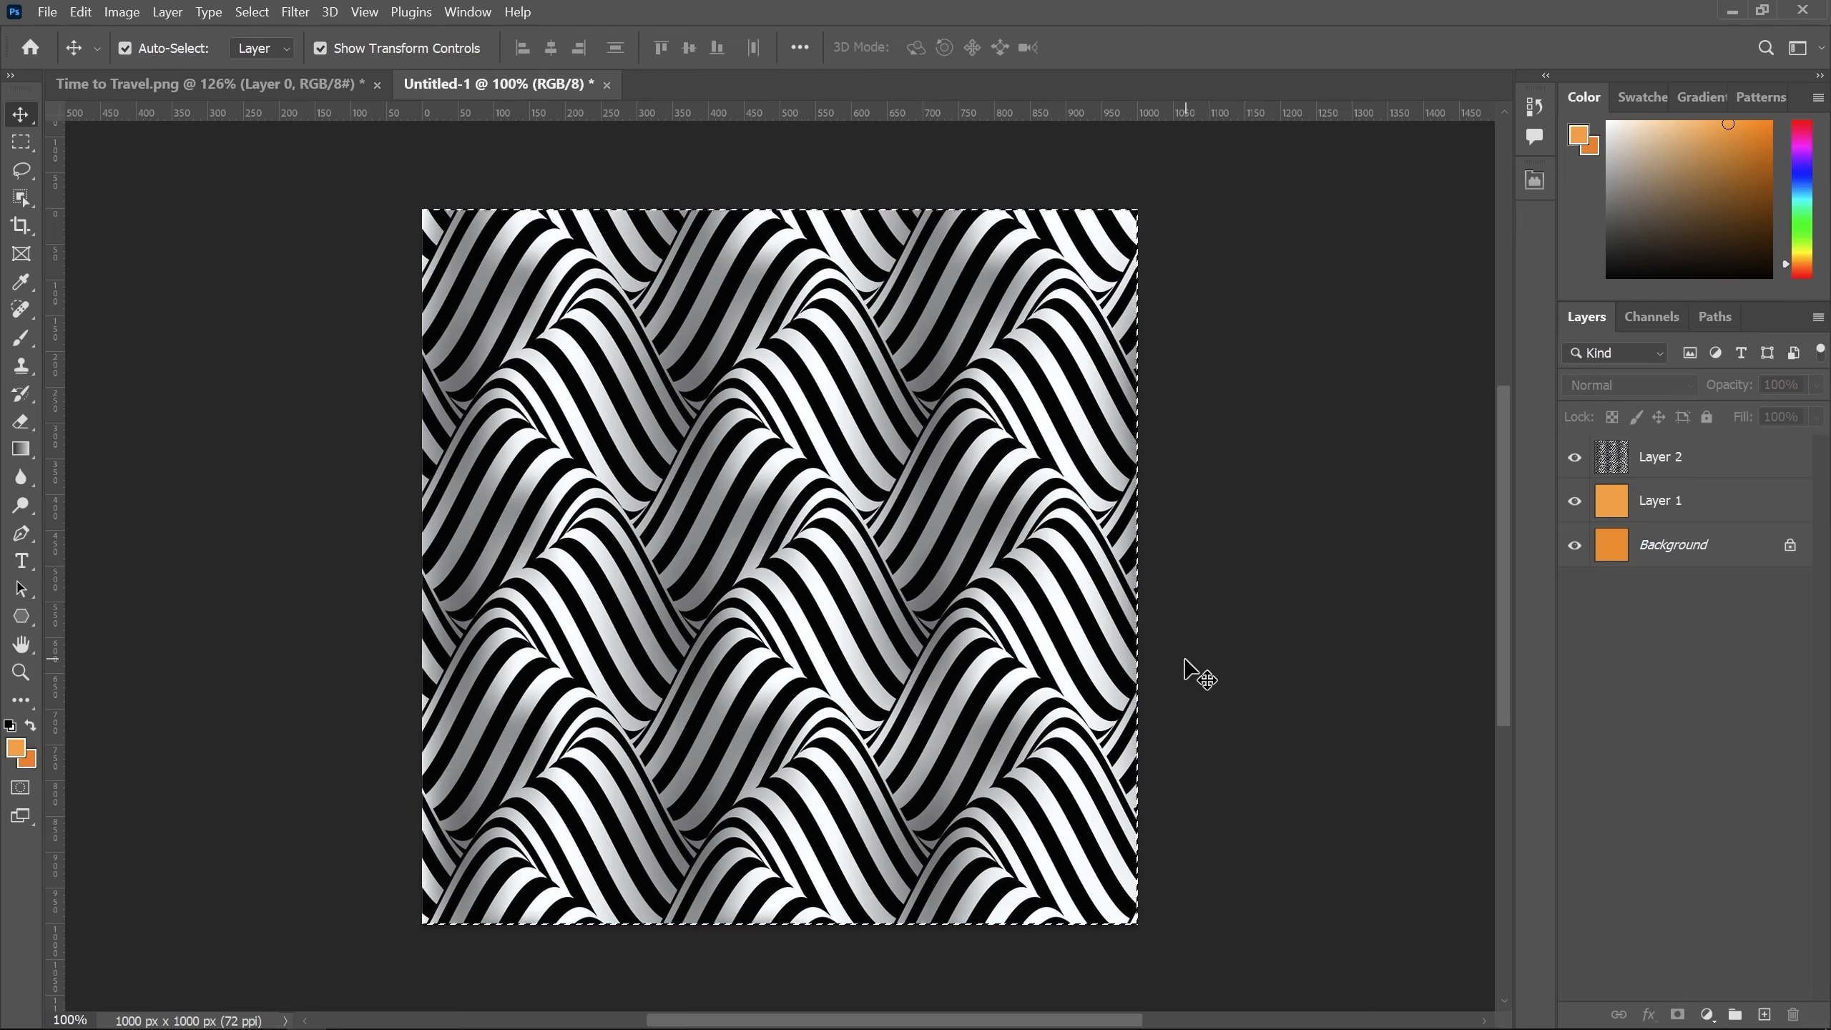
key("ctrl")
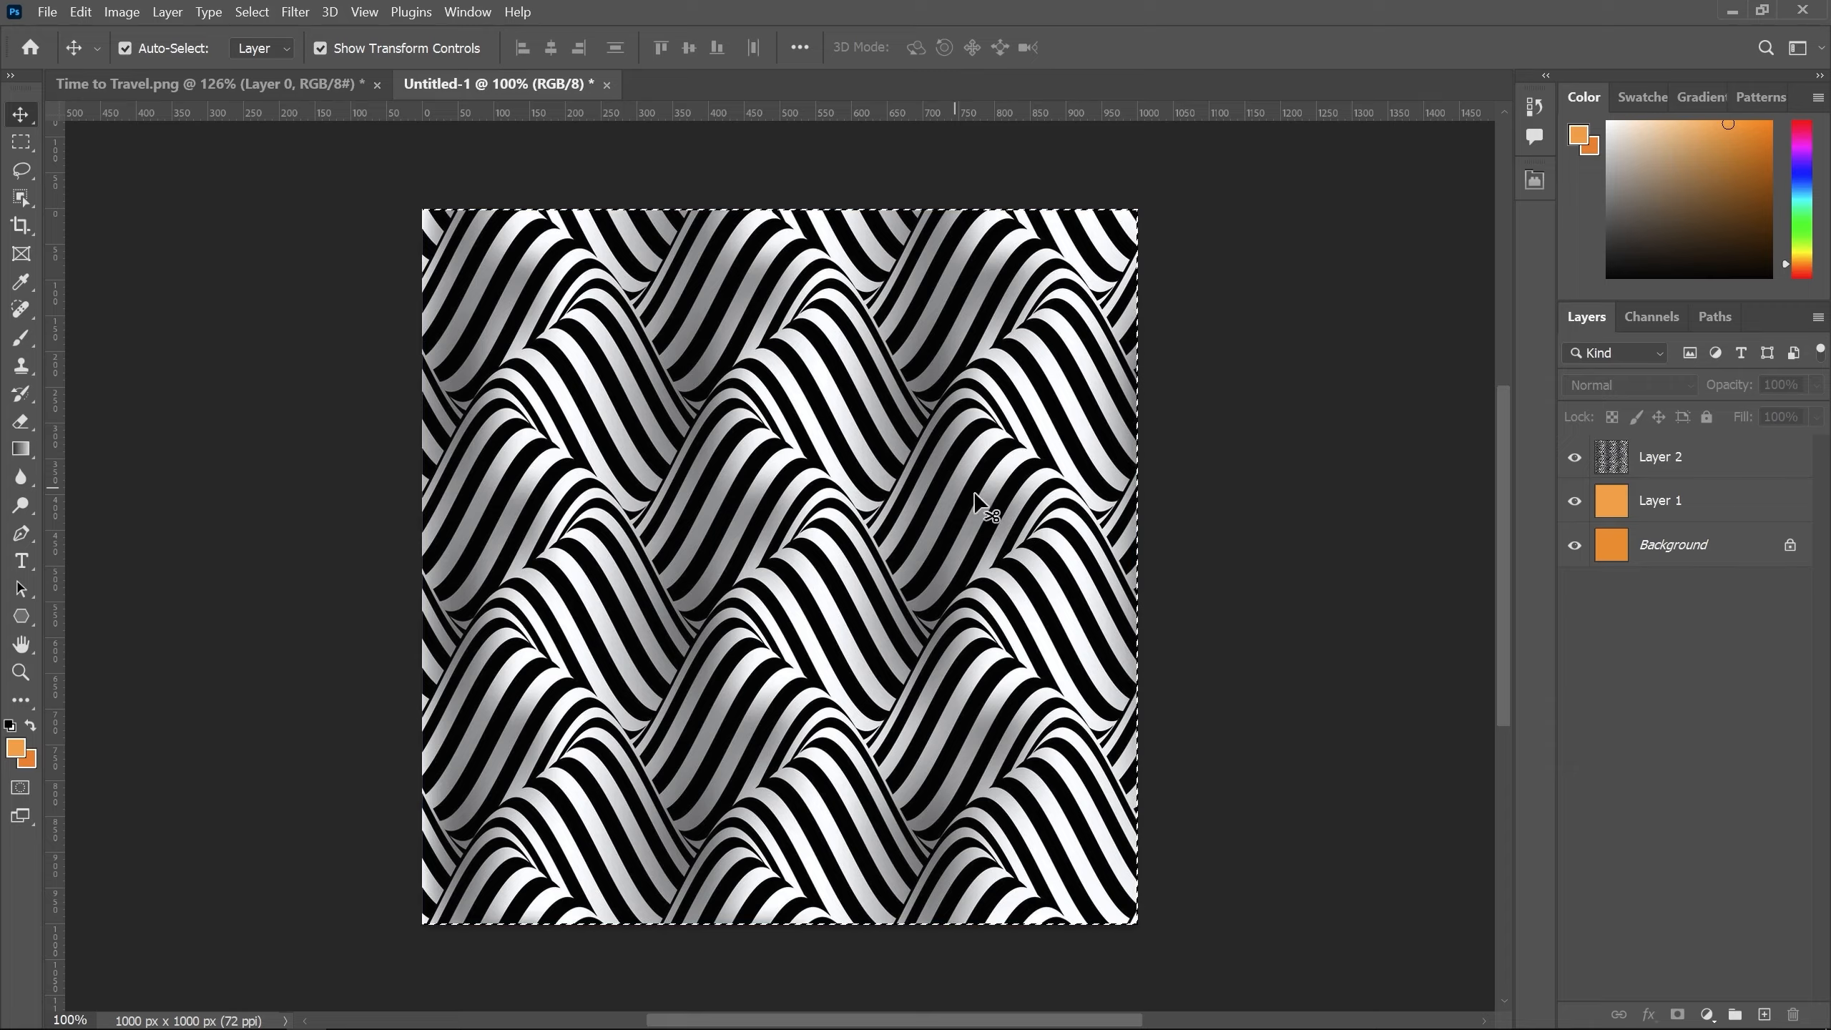
left_click(1575, 456)
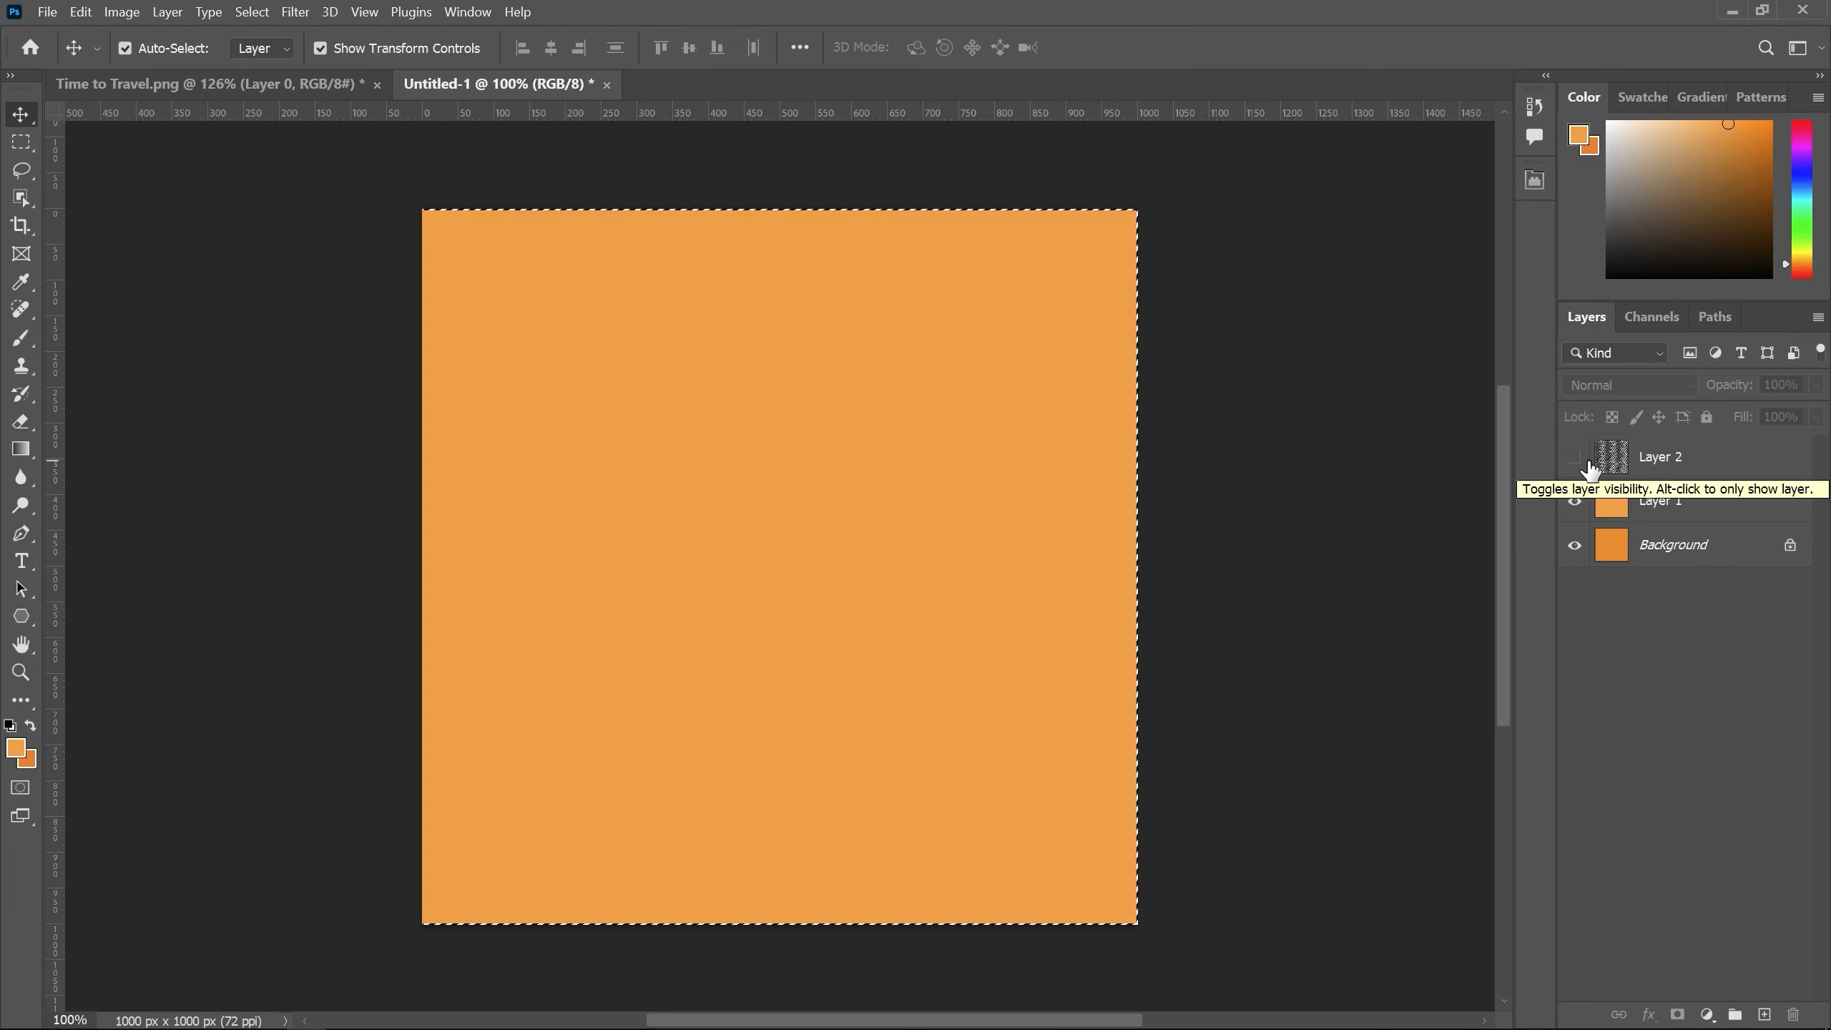
Step: Add a layer mask to Layer 1 and paste the copied wavy striped pattern into the mask
left_click(1672, 501)
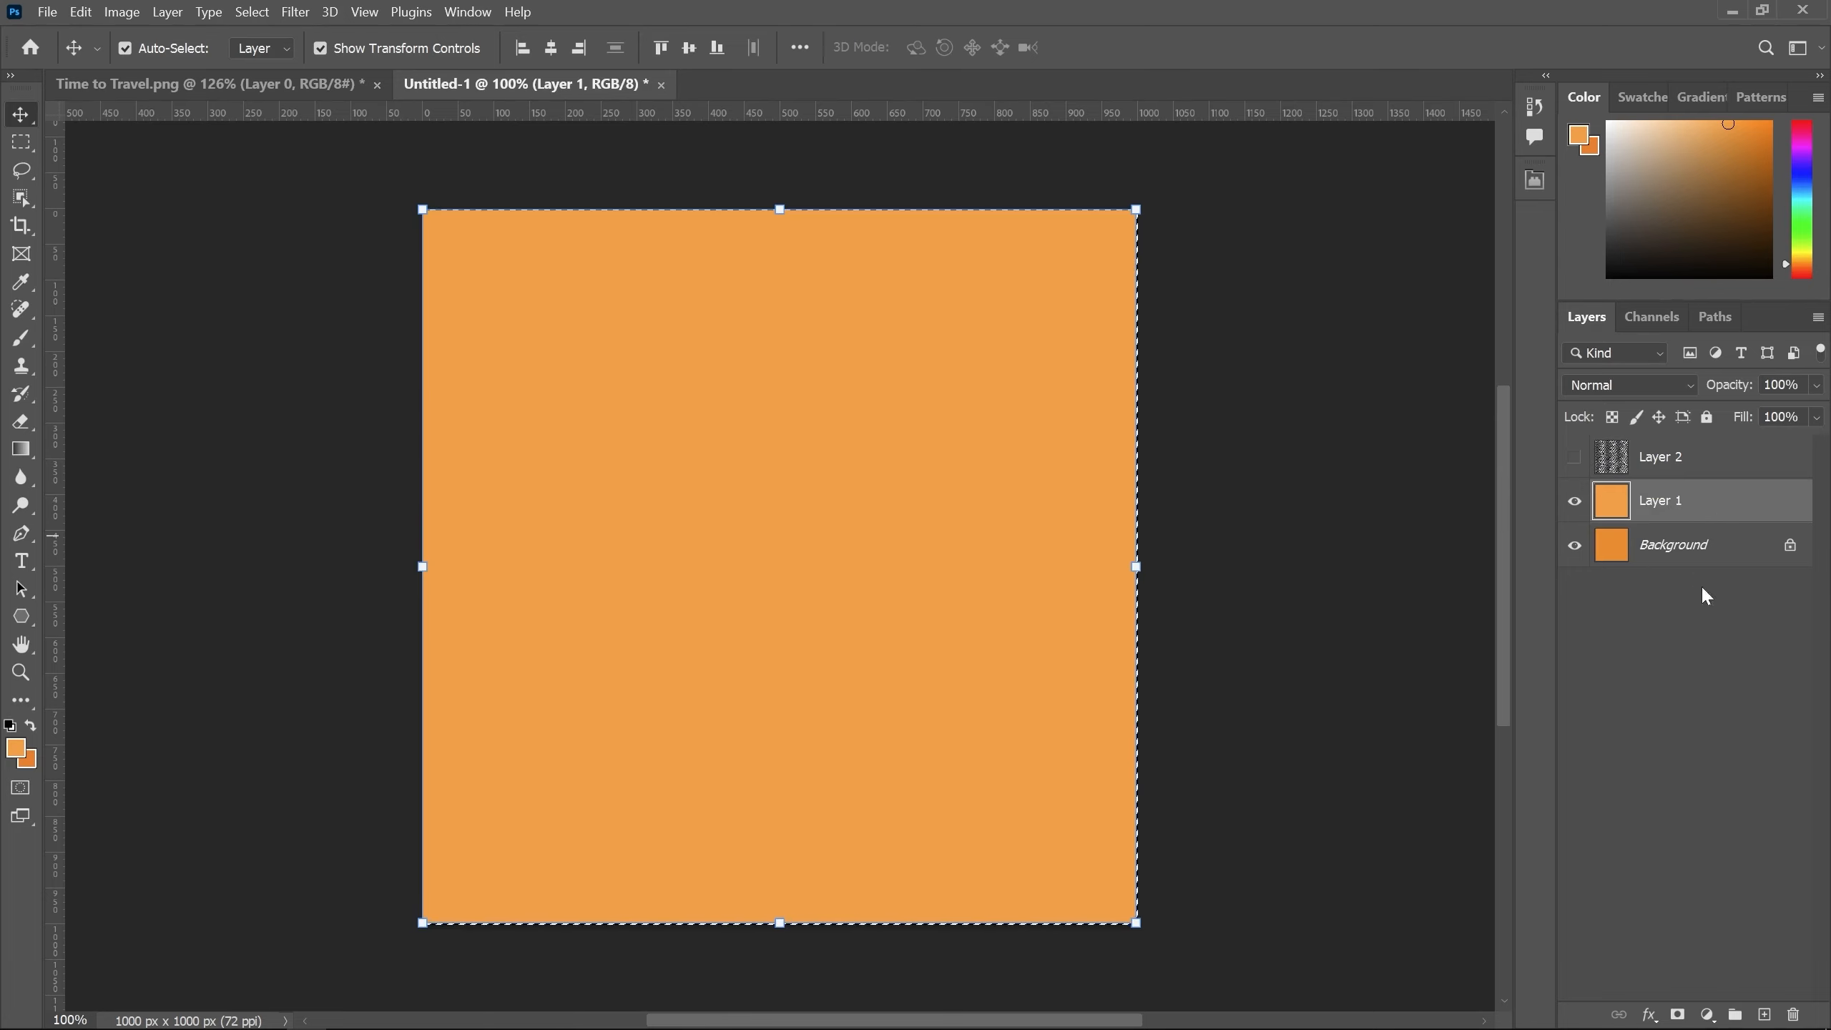
left_click(1678, 1015)
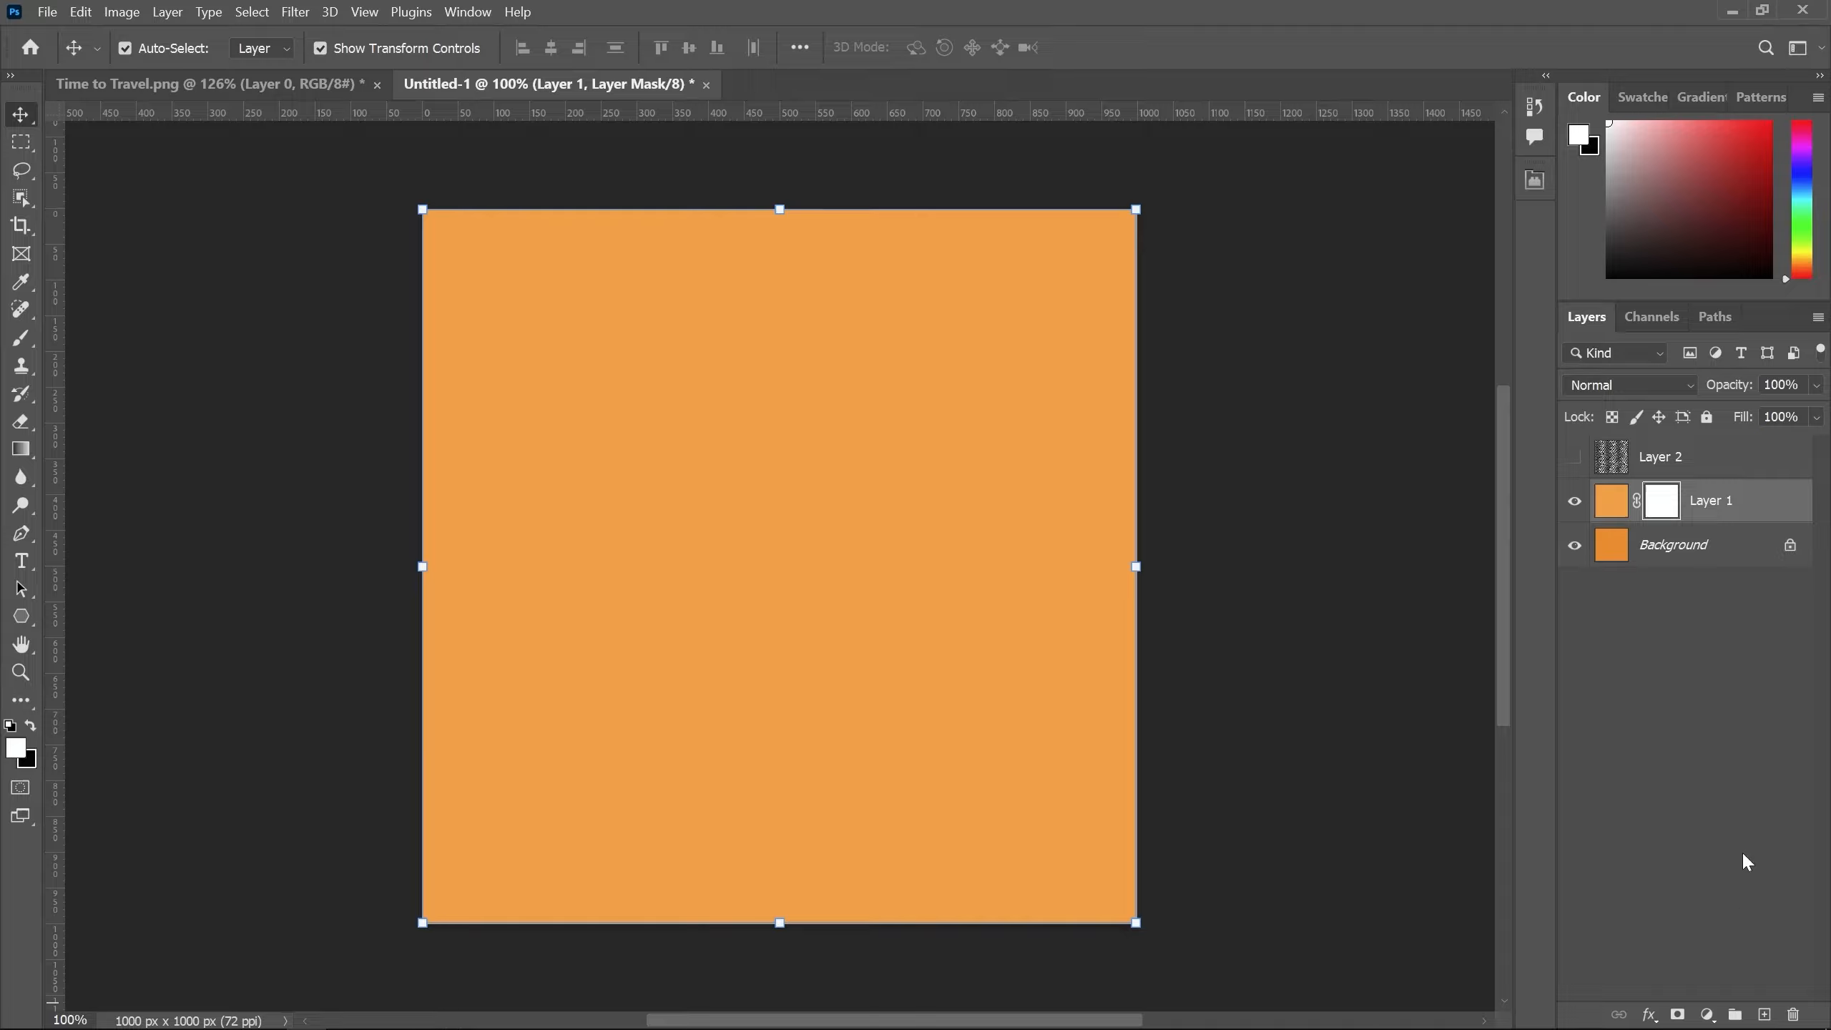
left_click(1665, 505, "alt")
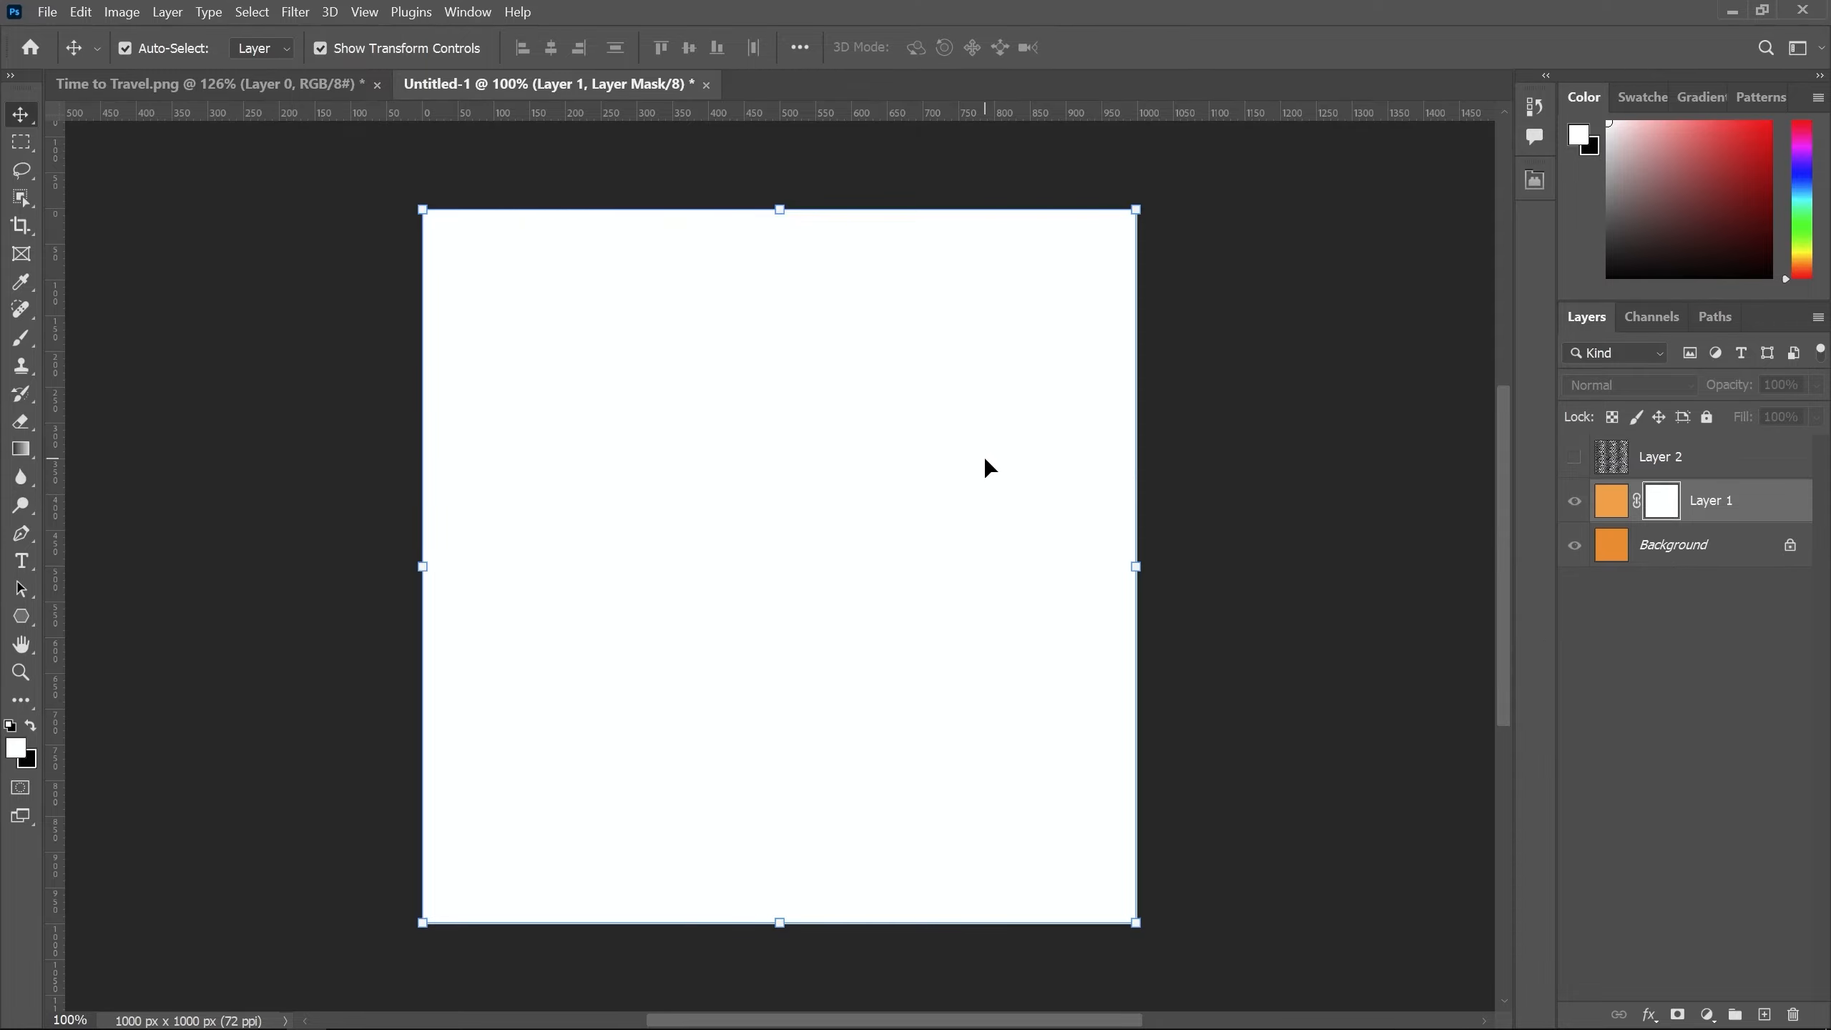
key("ctrl+a")
key("ctrl+v")
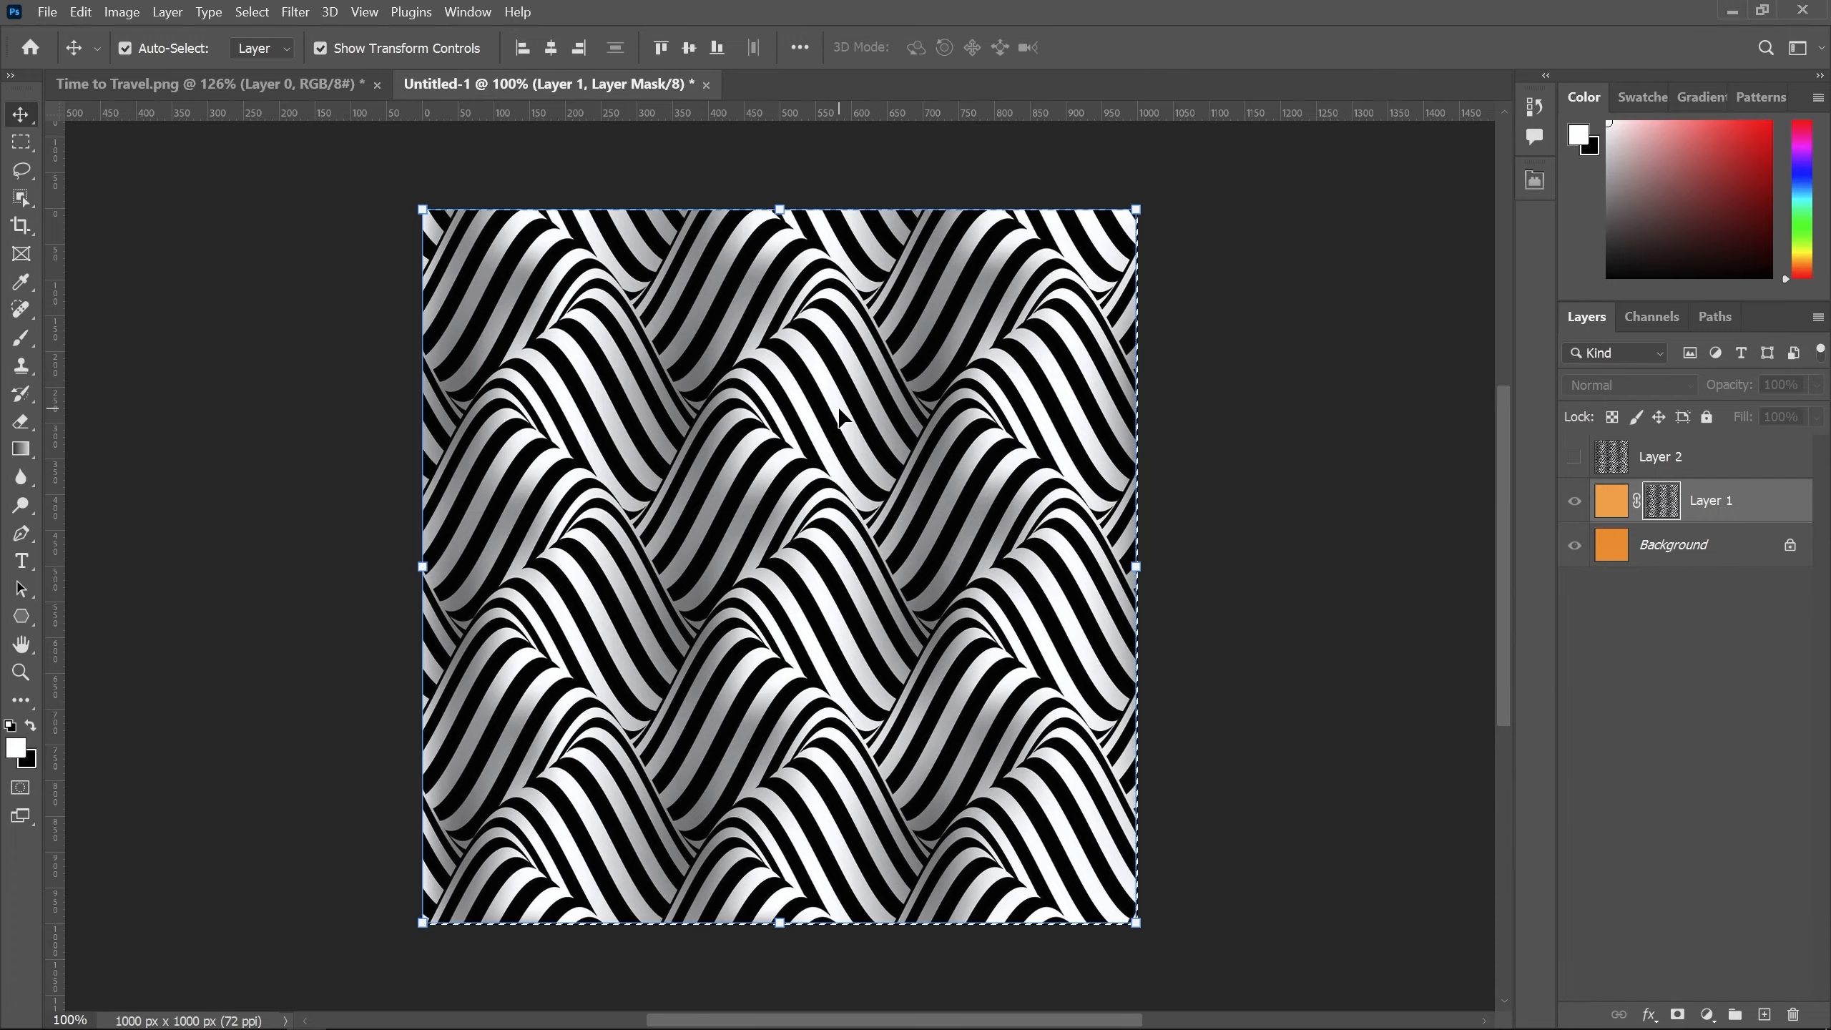
Step: Leave the mask view to show the patterned orange artwork and clear the canvas selection
left_click(1611, 505)
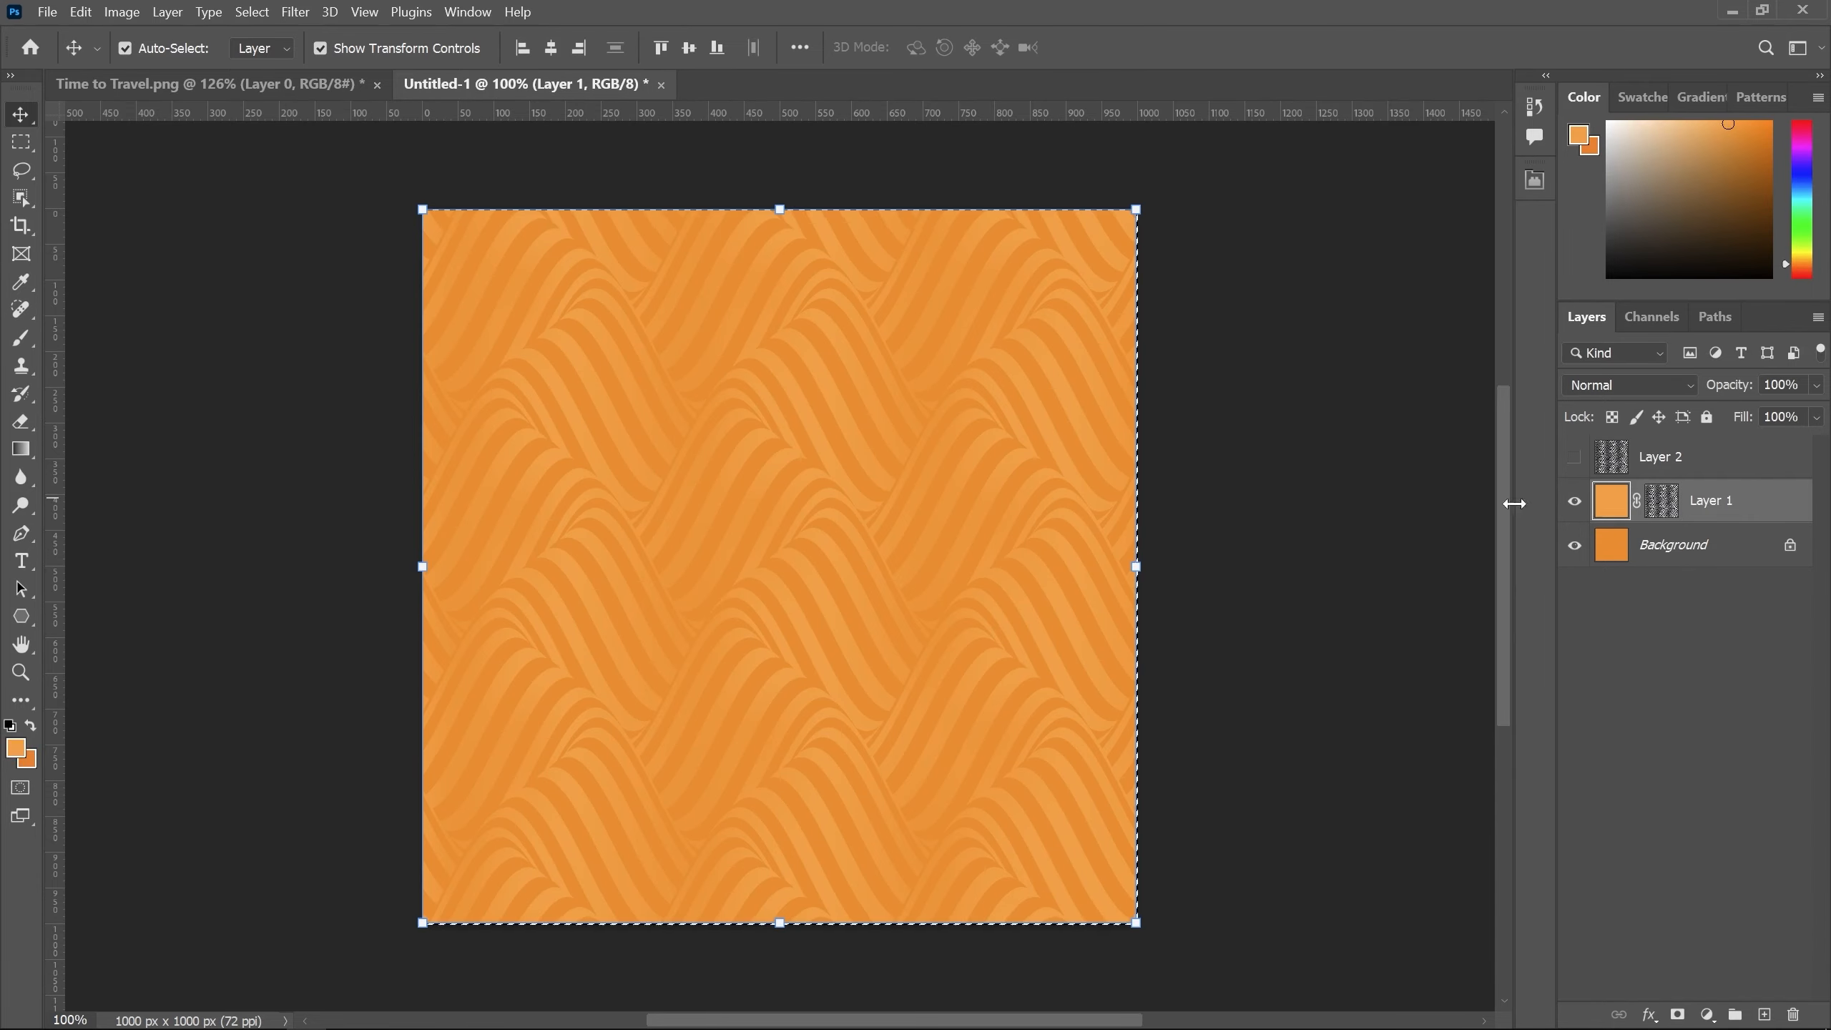
left_click(1348, 482)
key("ctrl")
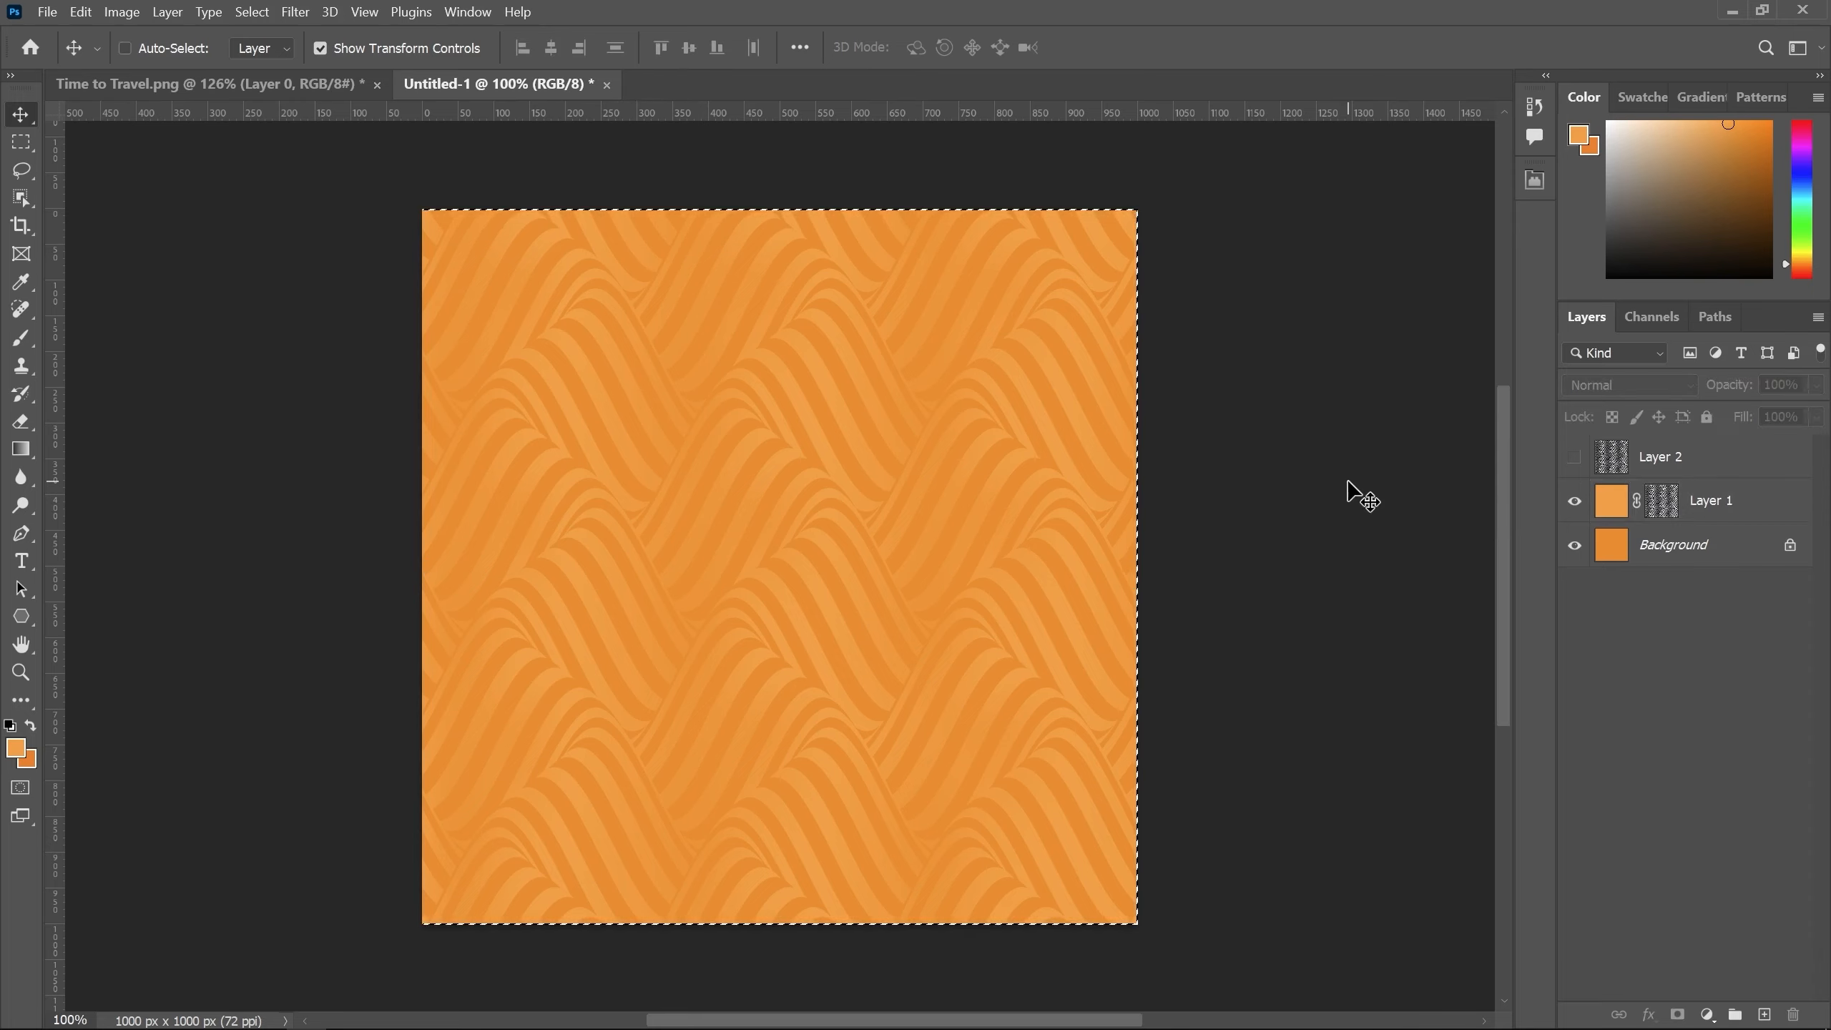
key("ctrl+d")
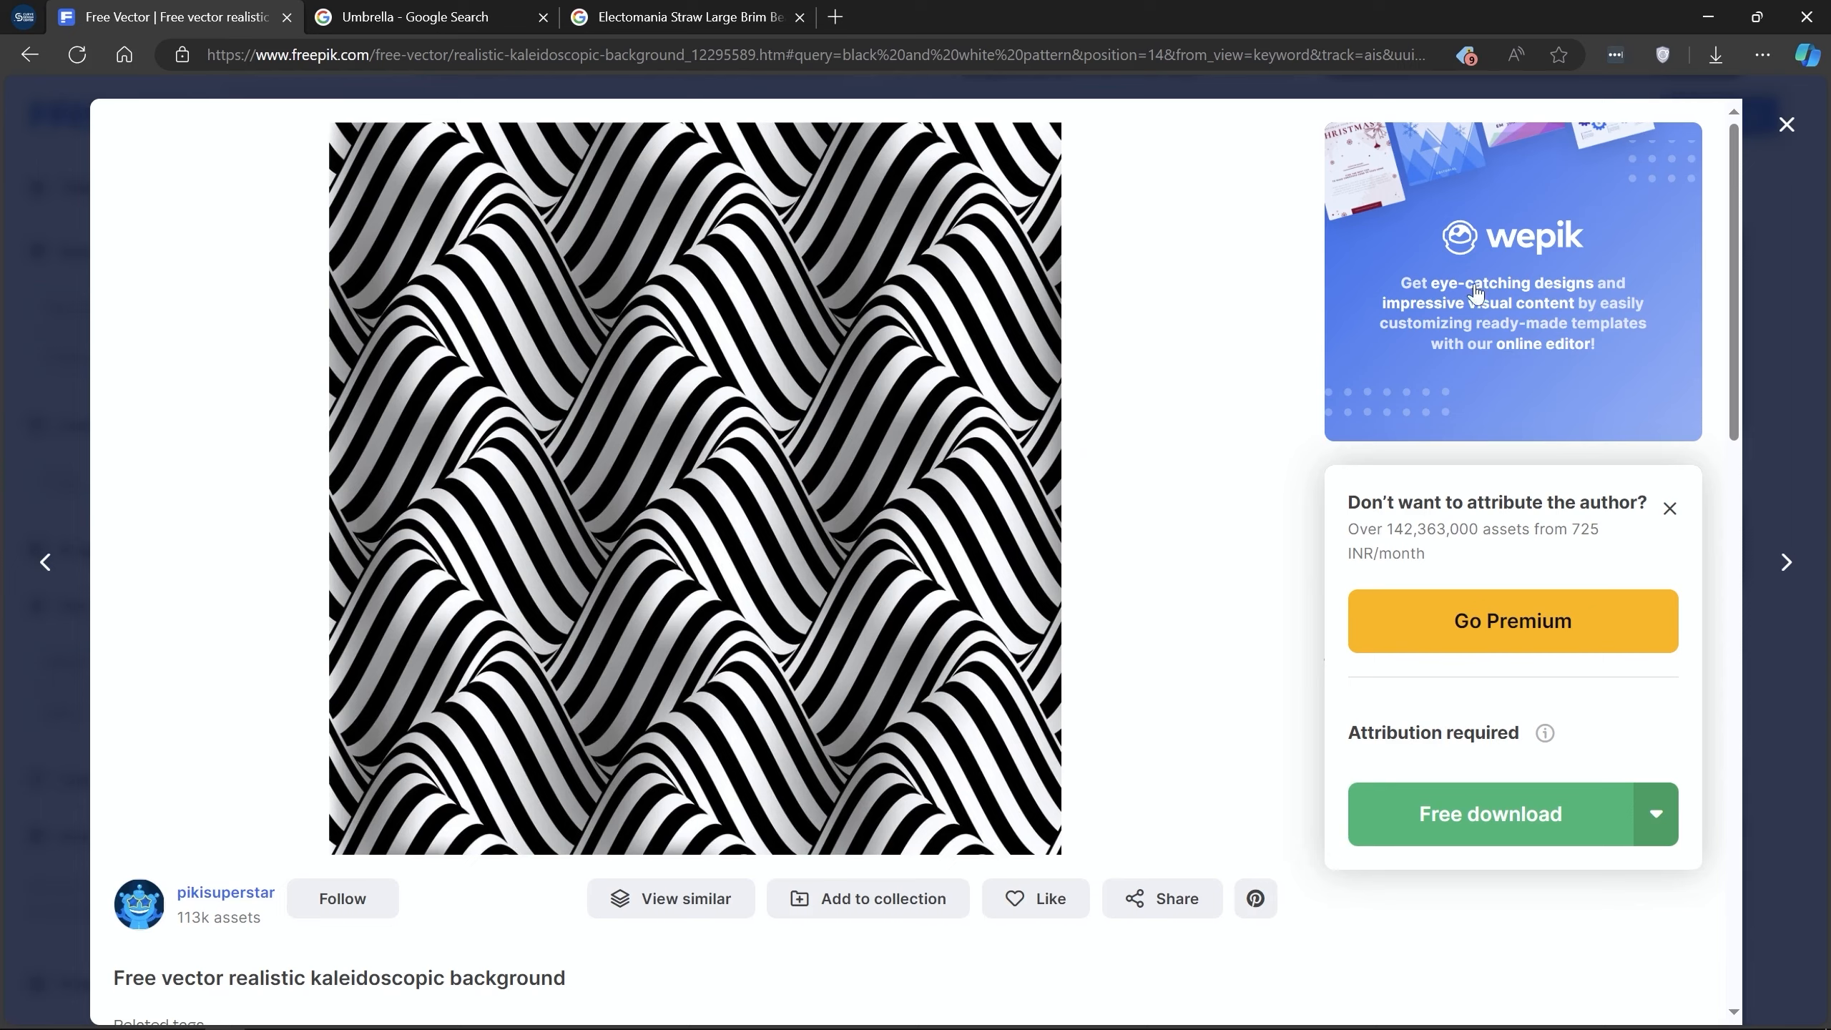
Step: Find the abstract geometric pattern design among Freepik's black and white patterns and copy its image
left_click(1800, 127)
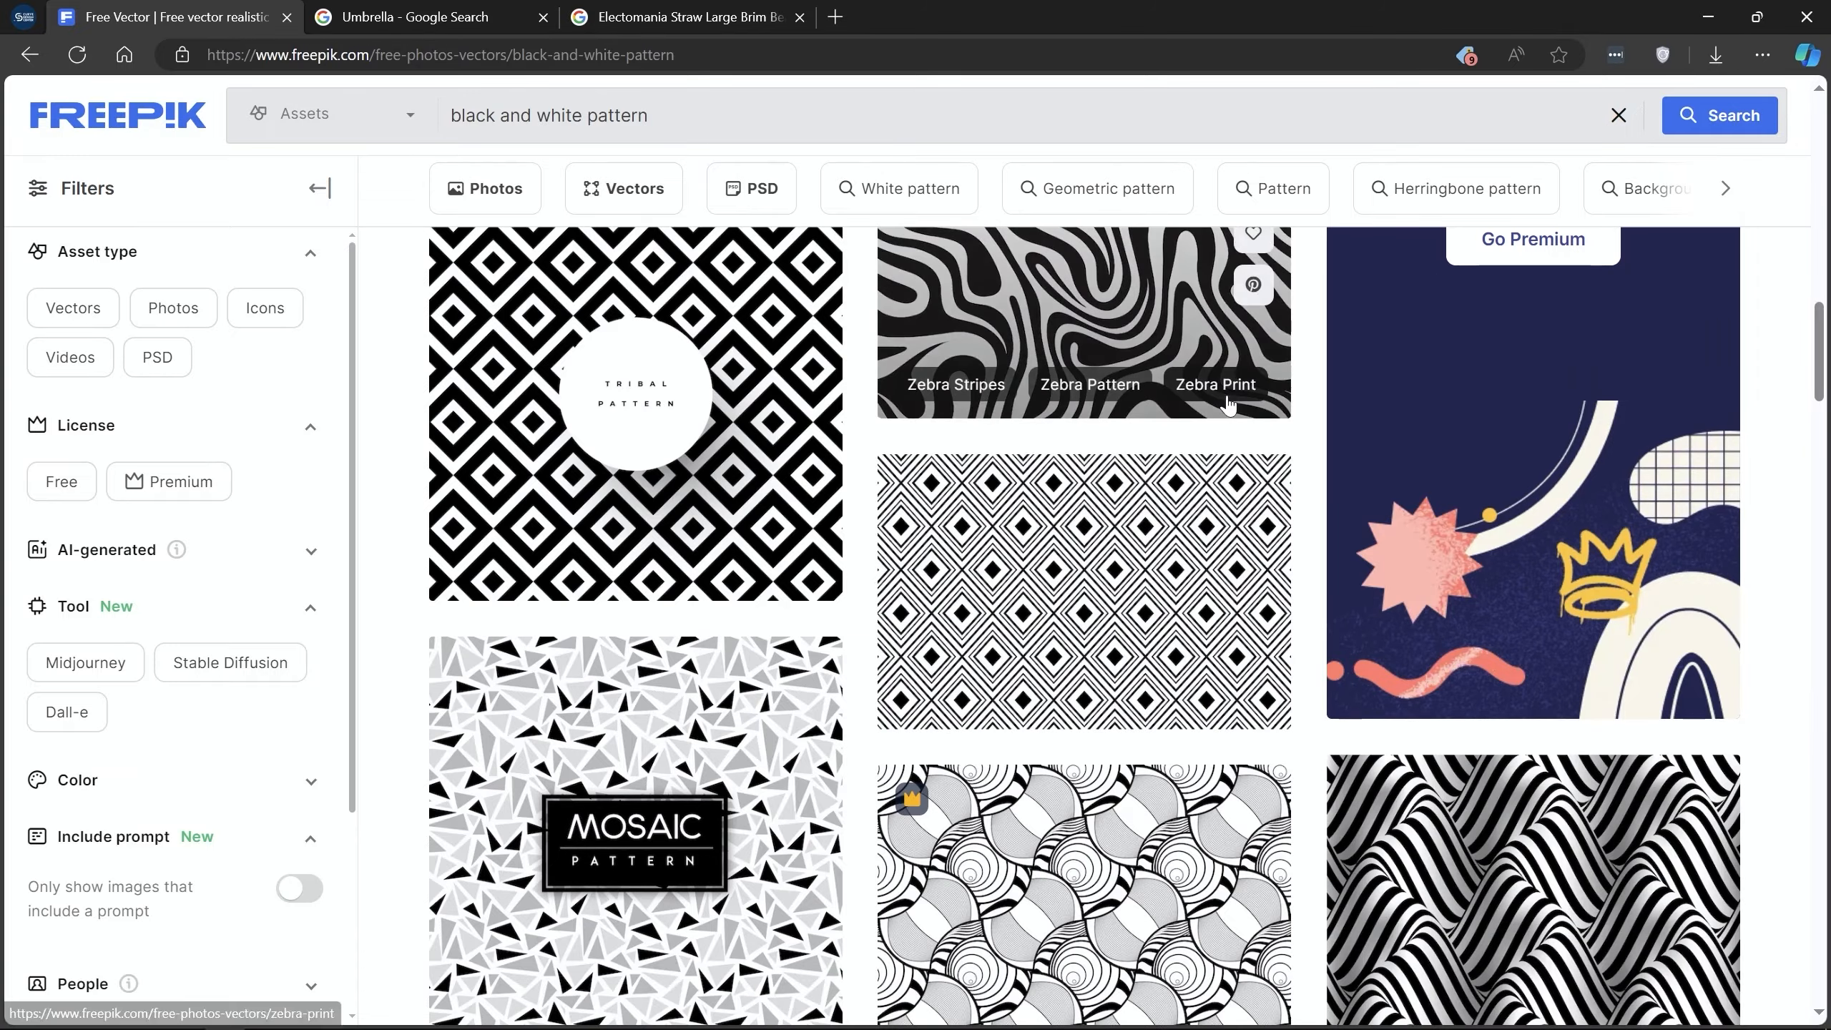
scroll(1238, 404, "down", 10)
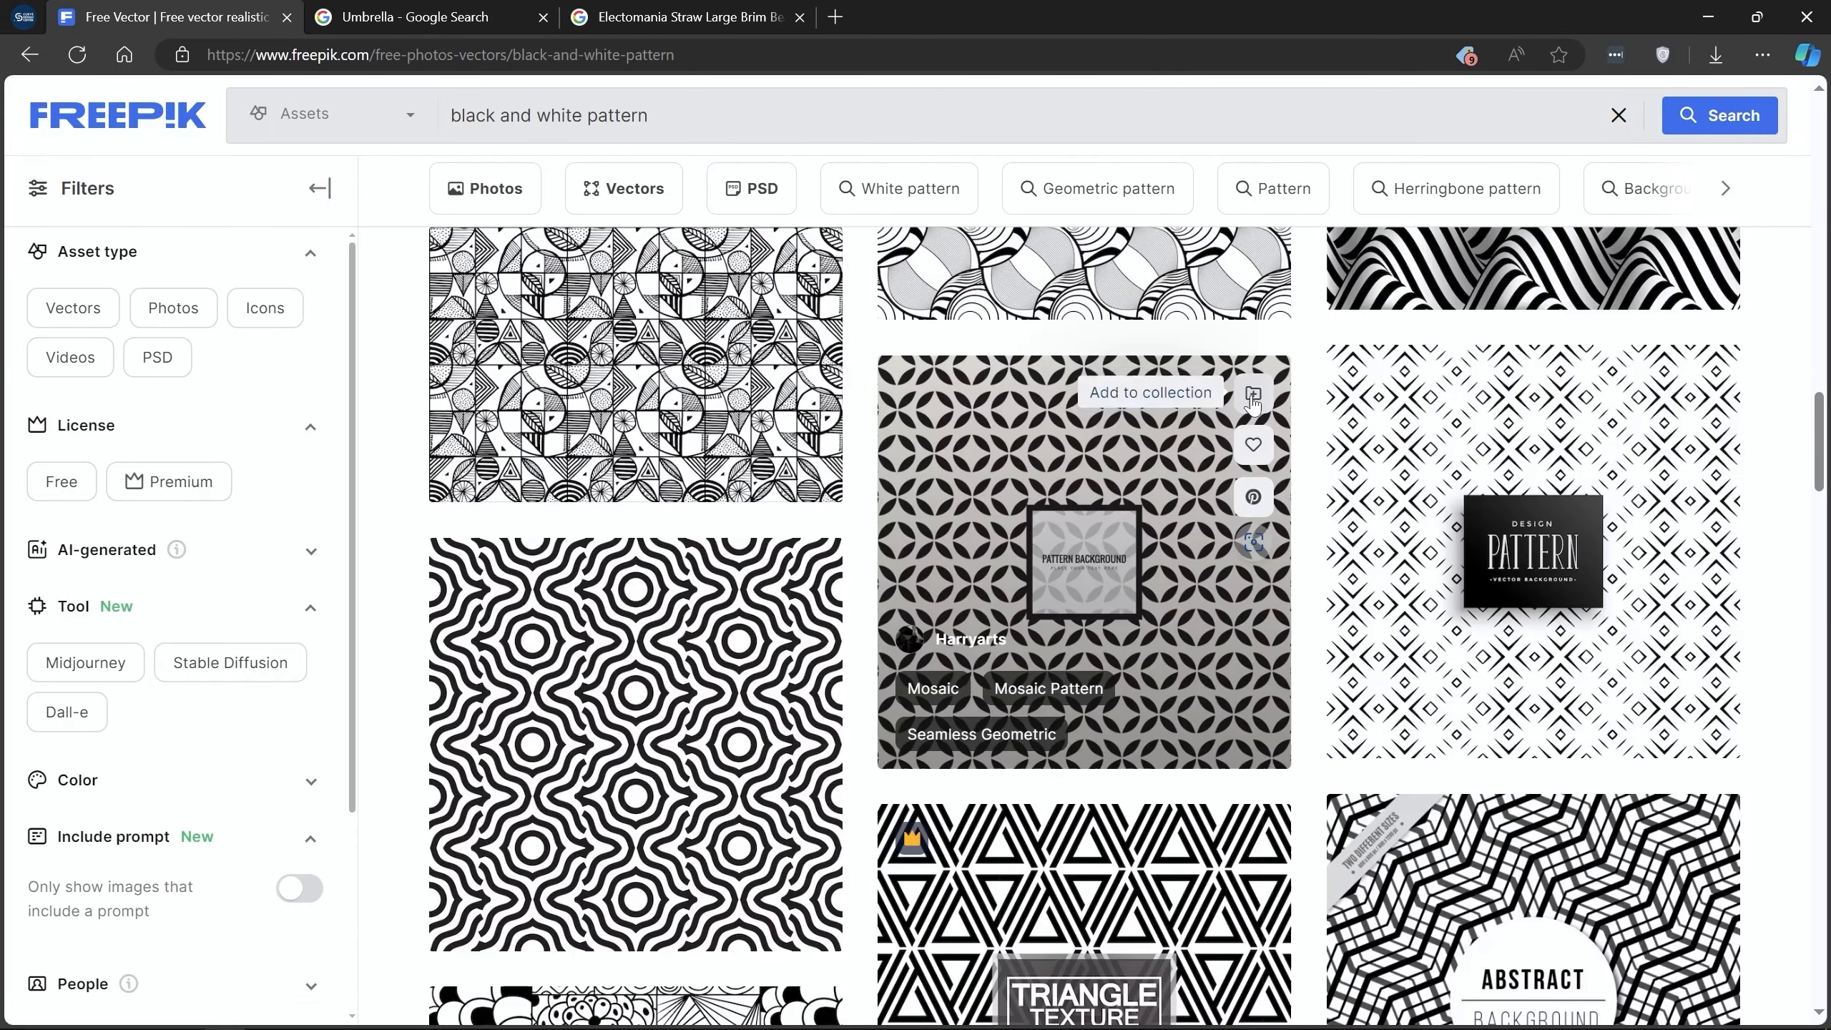
left_click(686, 611)
right_click(774, 407)
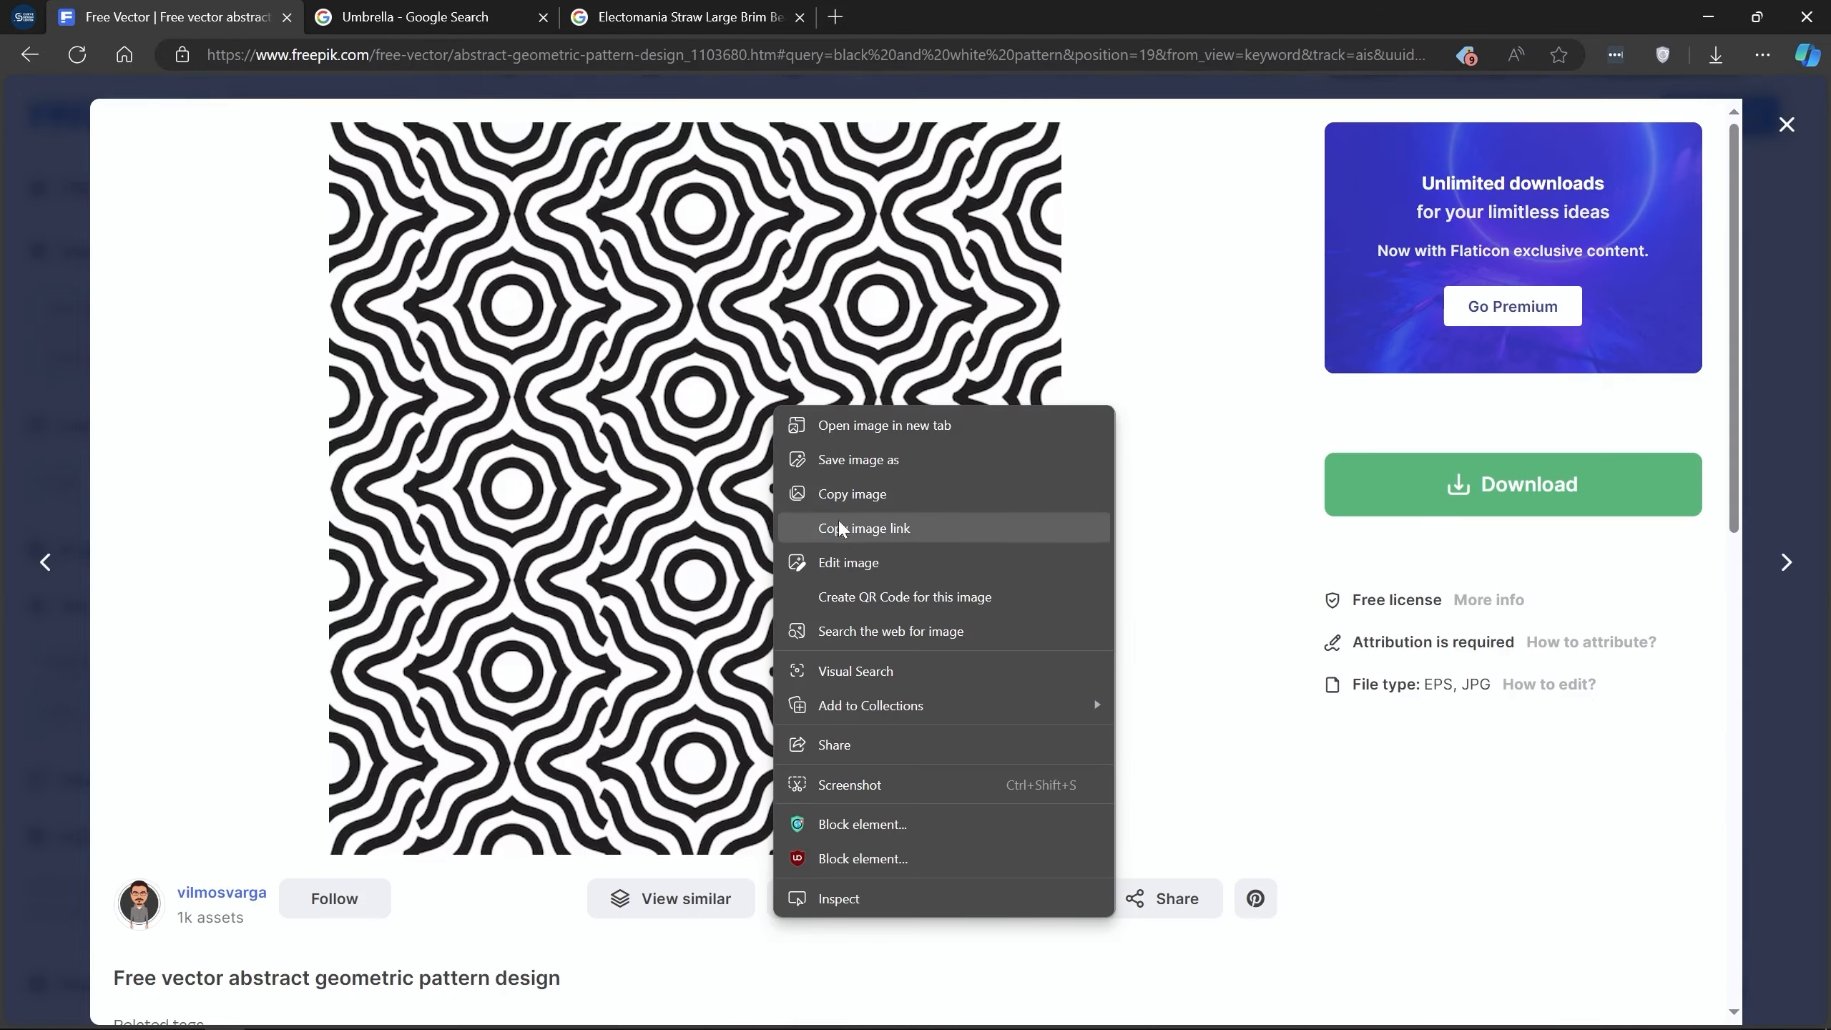
left_click(858, 496)
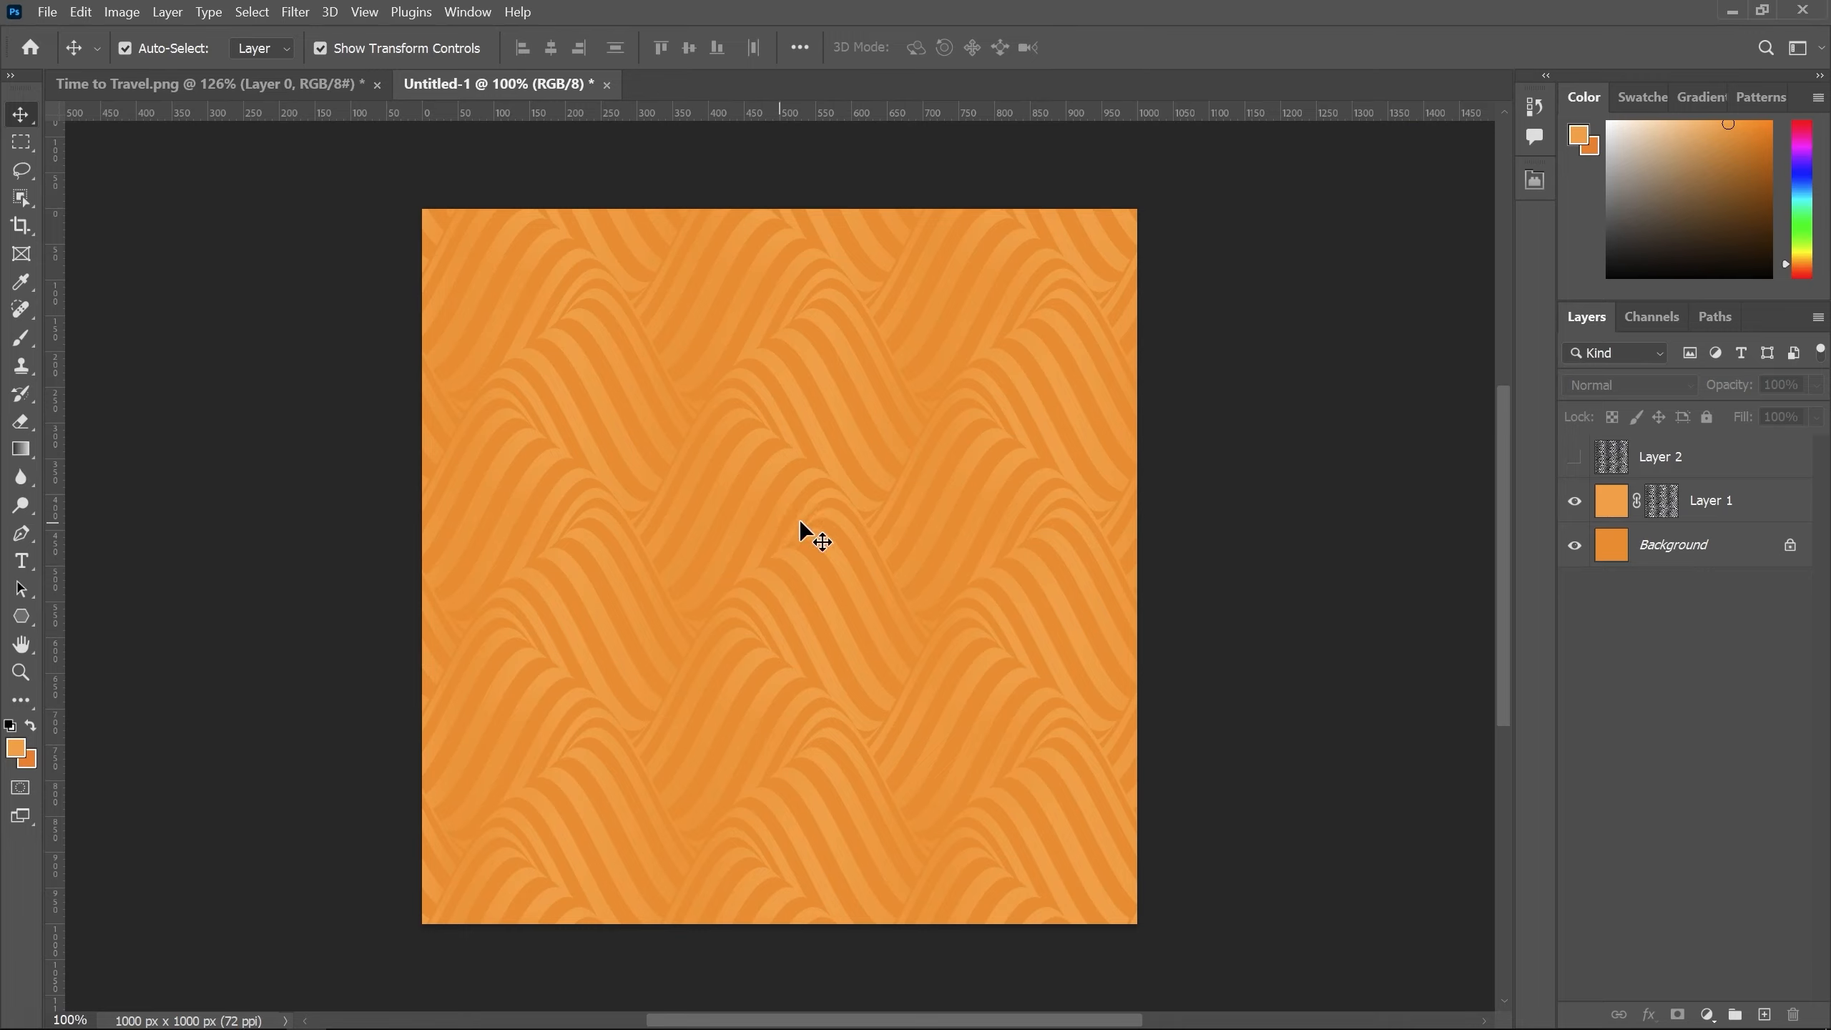
Step: Paste the geometric pattern into Layer 1's mask, scale it to 159.82% to fill the canvas and return to the artwork view
left_click(1663, 505, "alt")
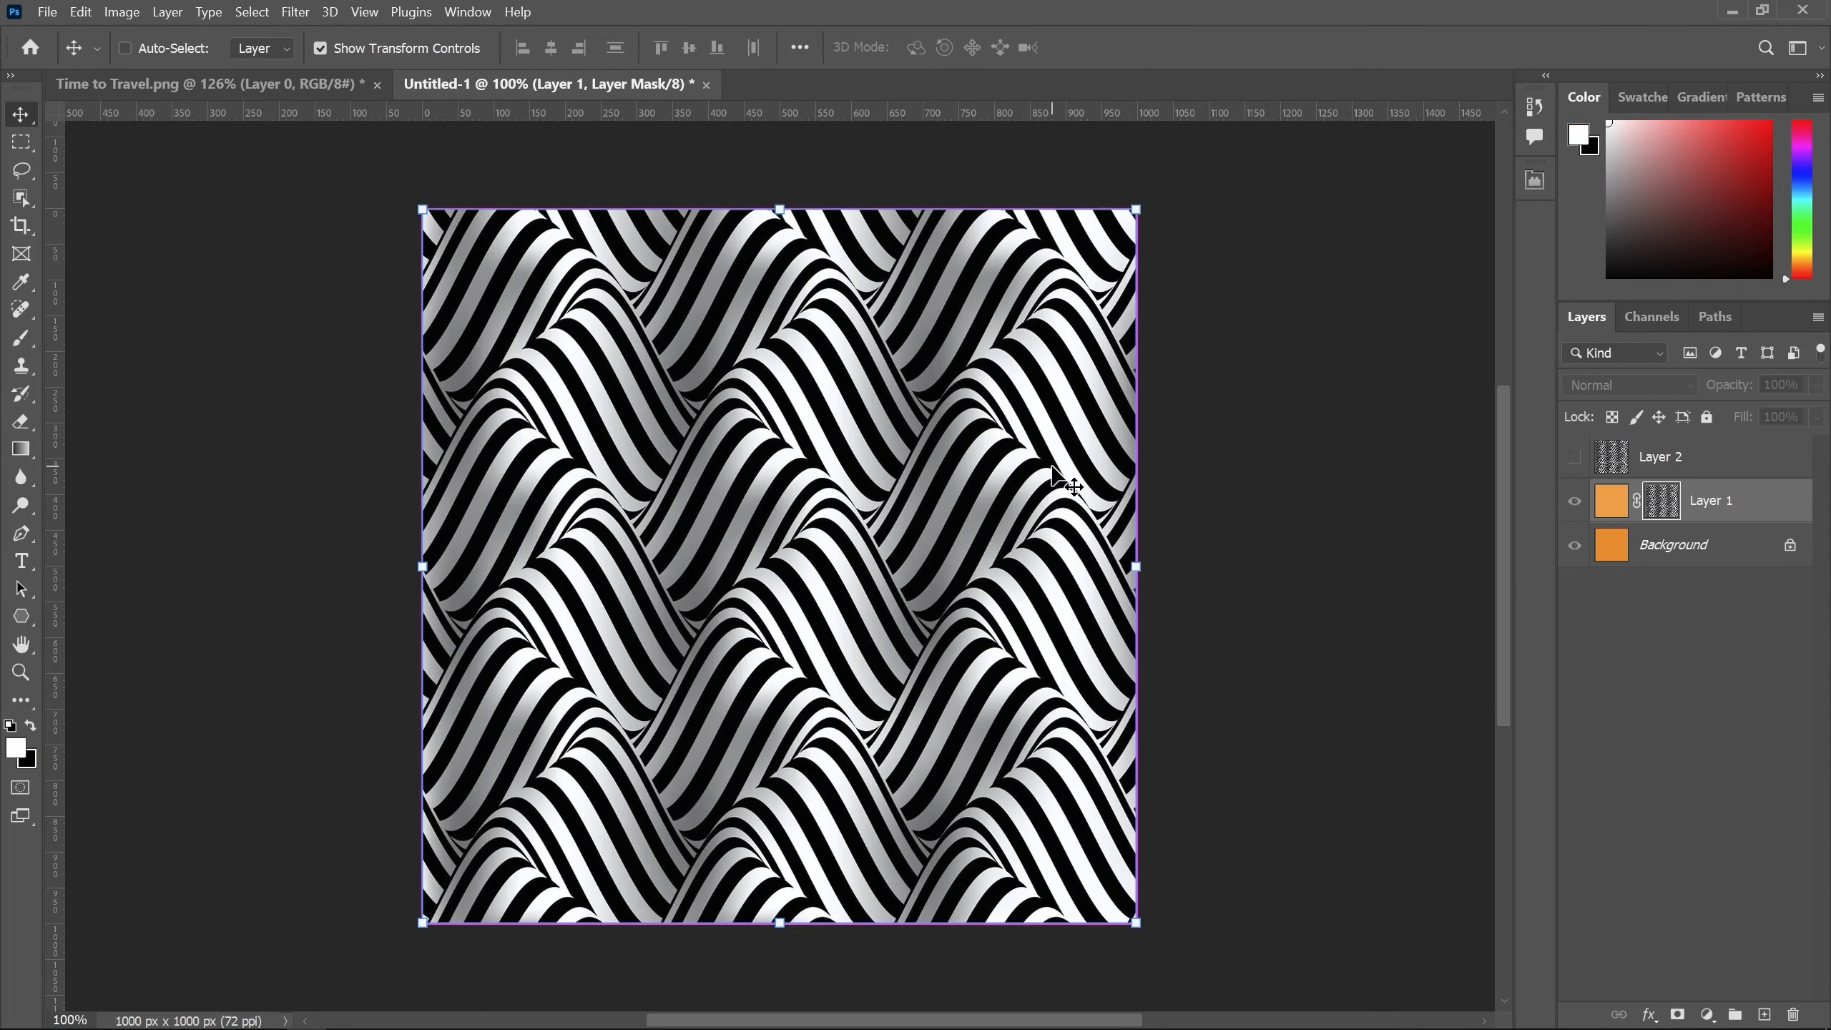
key("ctrl+v")
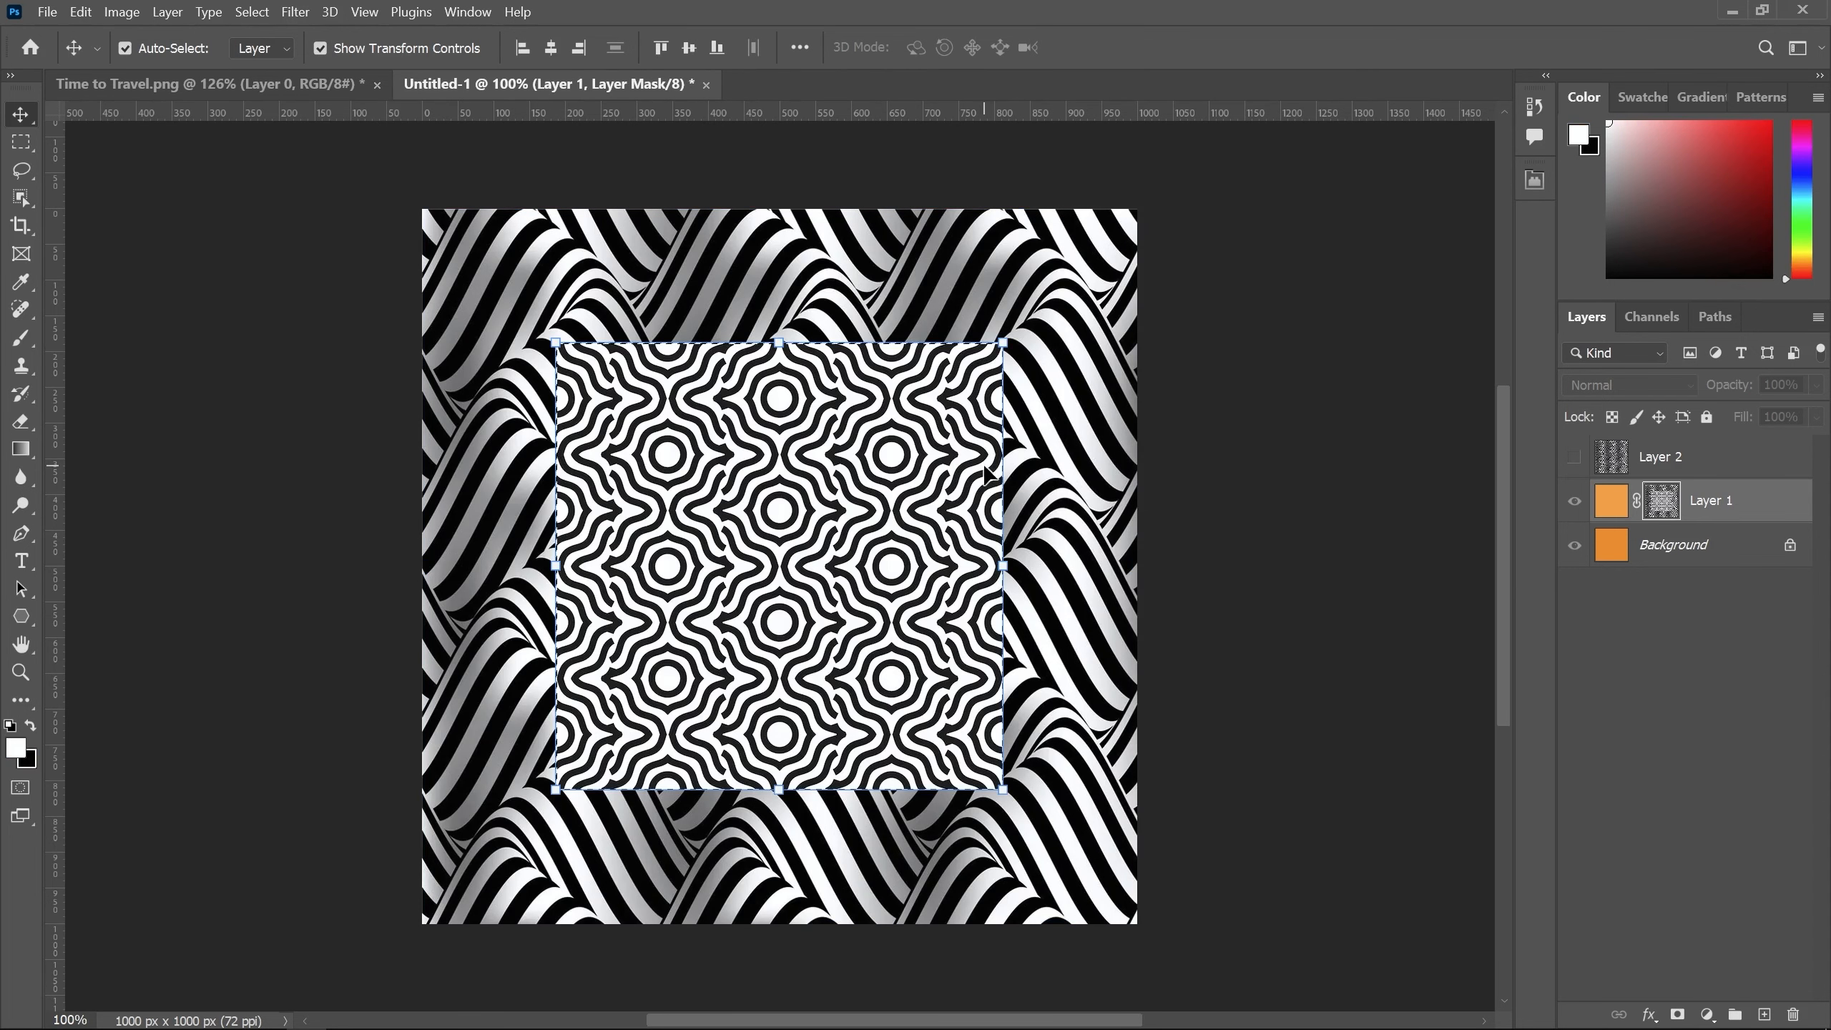
left_click_drag(1008, 339, 1157, 222)
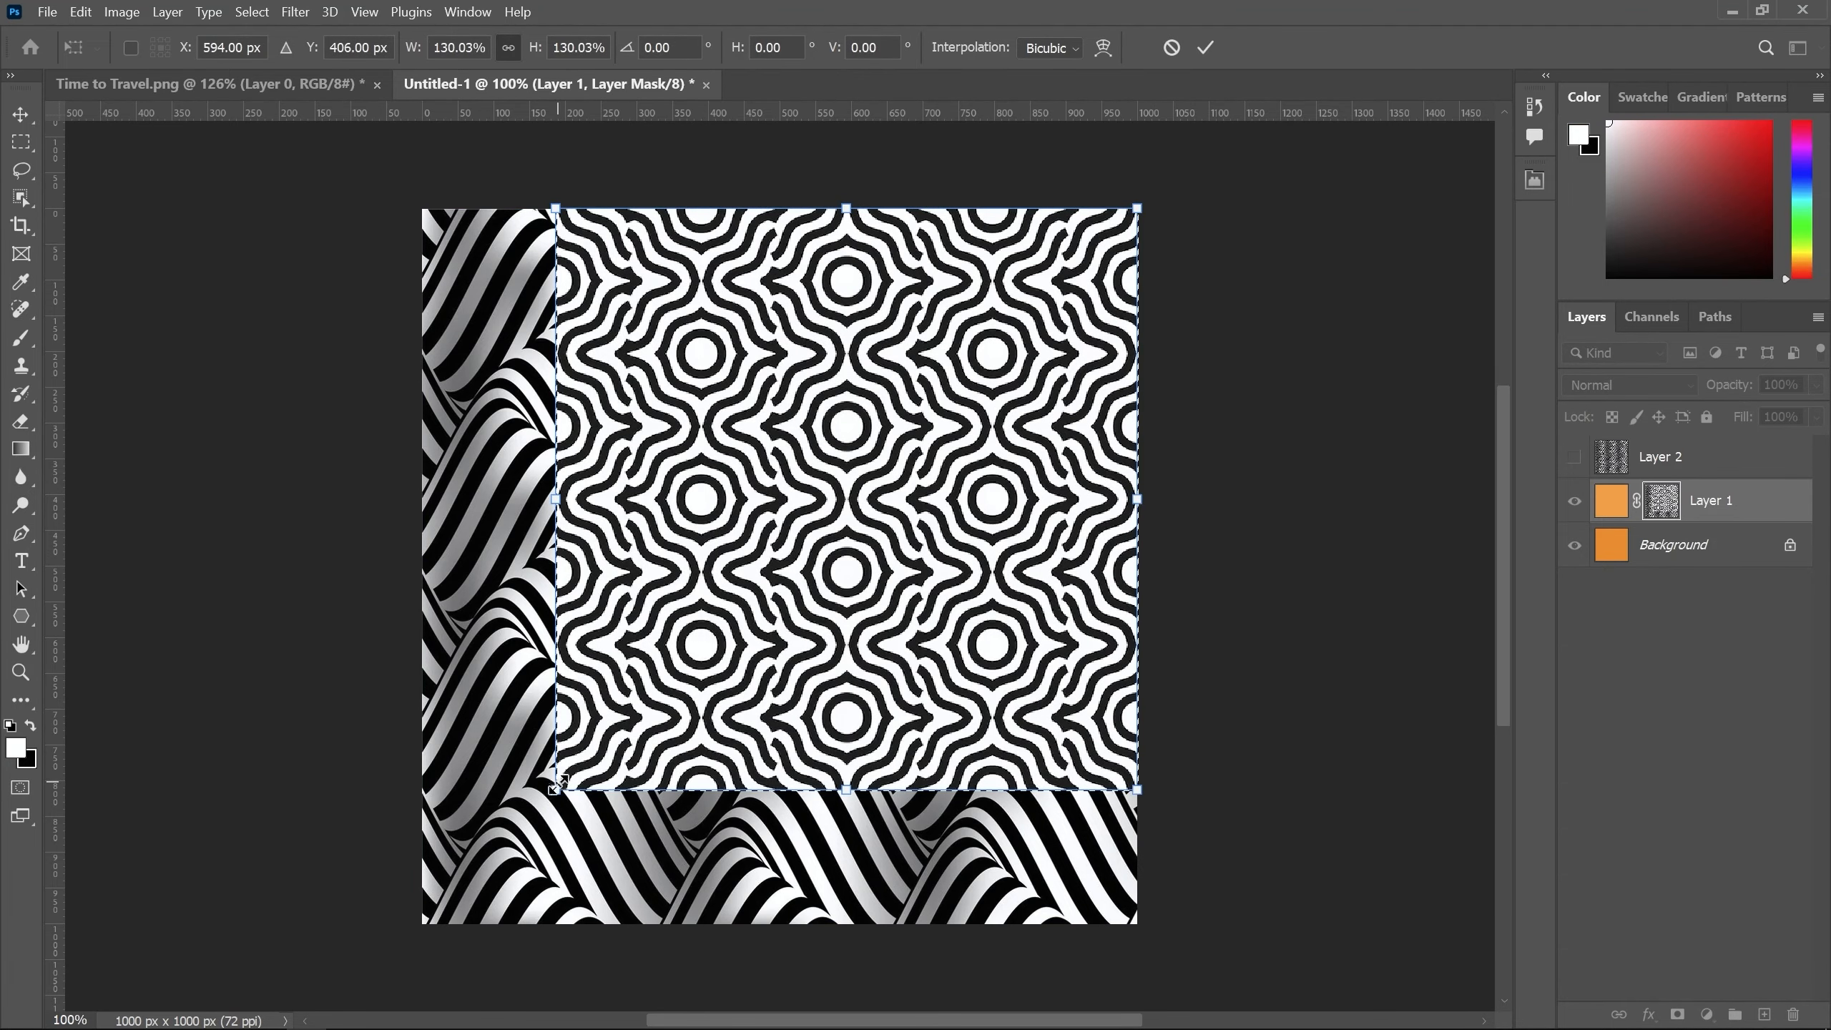
left_click_drag(556, 780, 414, 905)
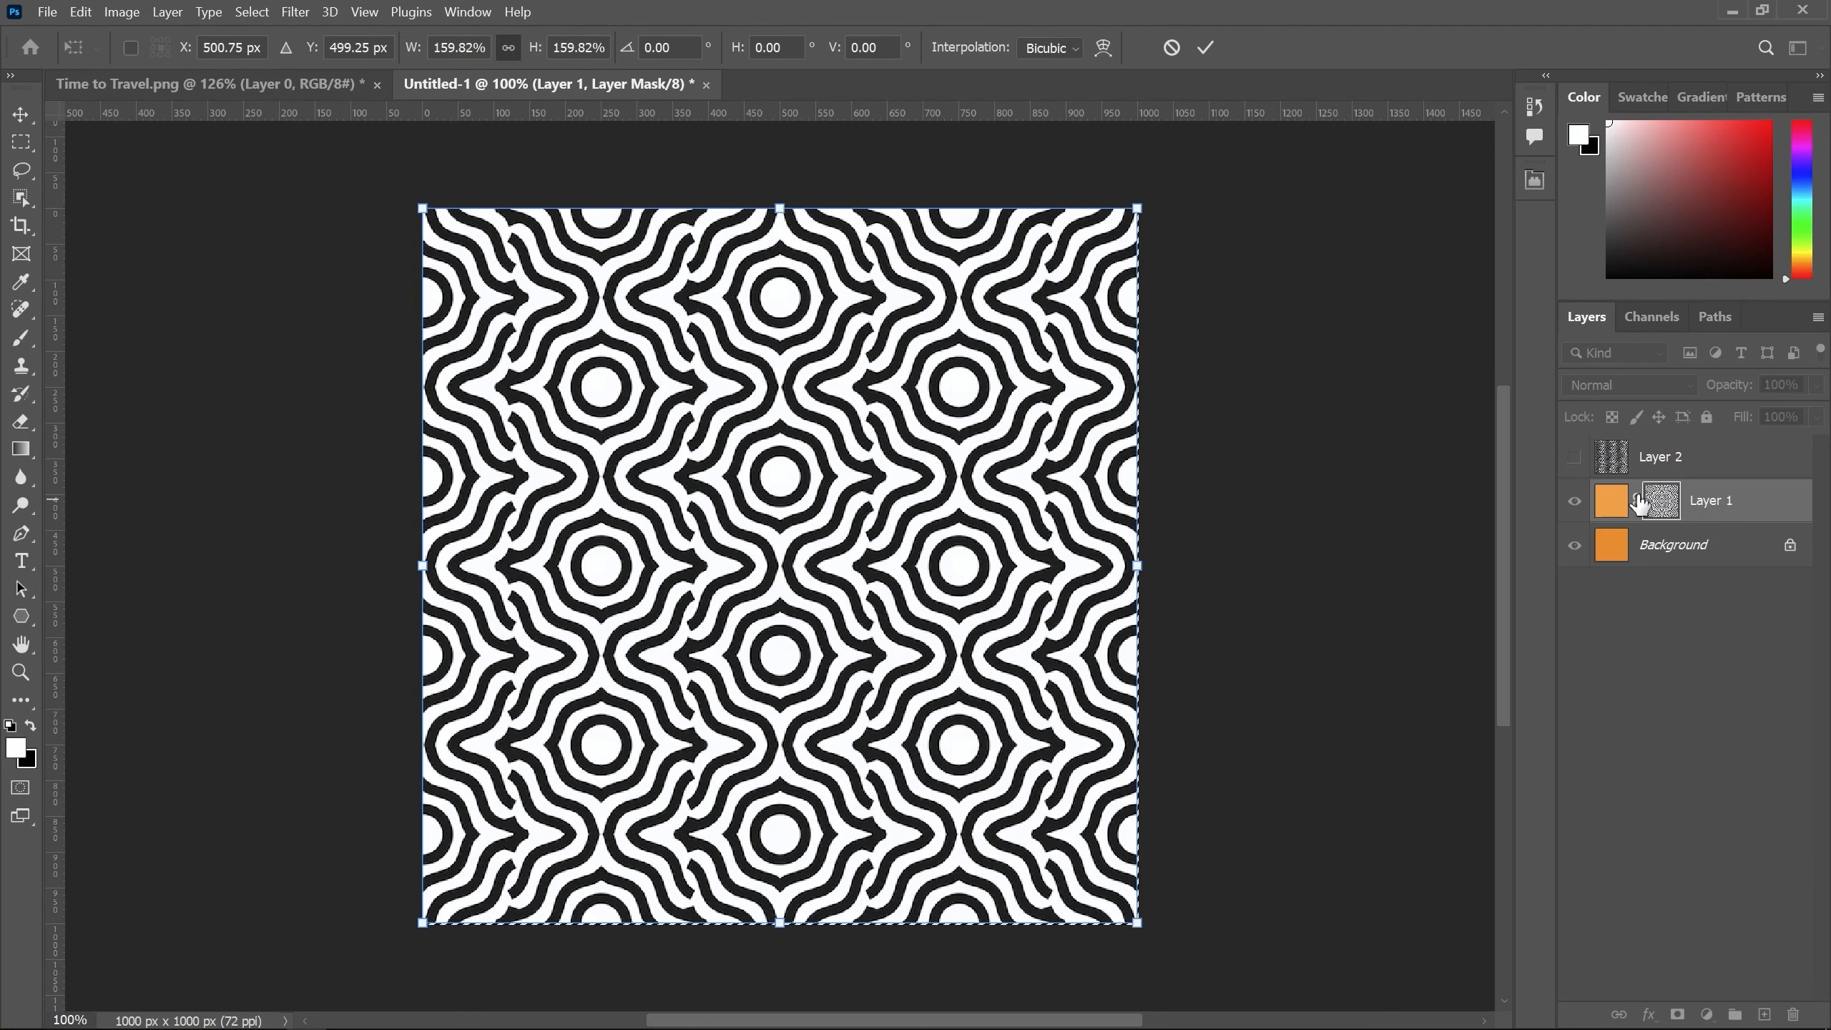
left_click(1610, 499)
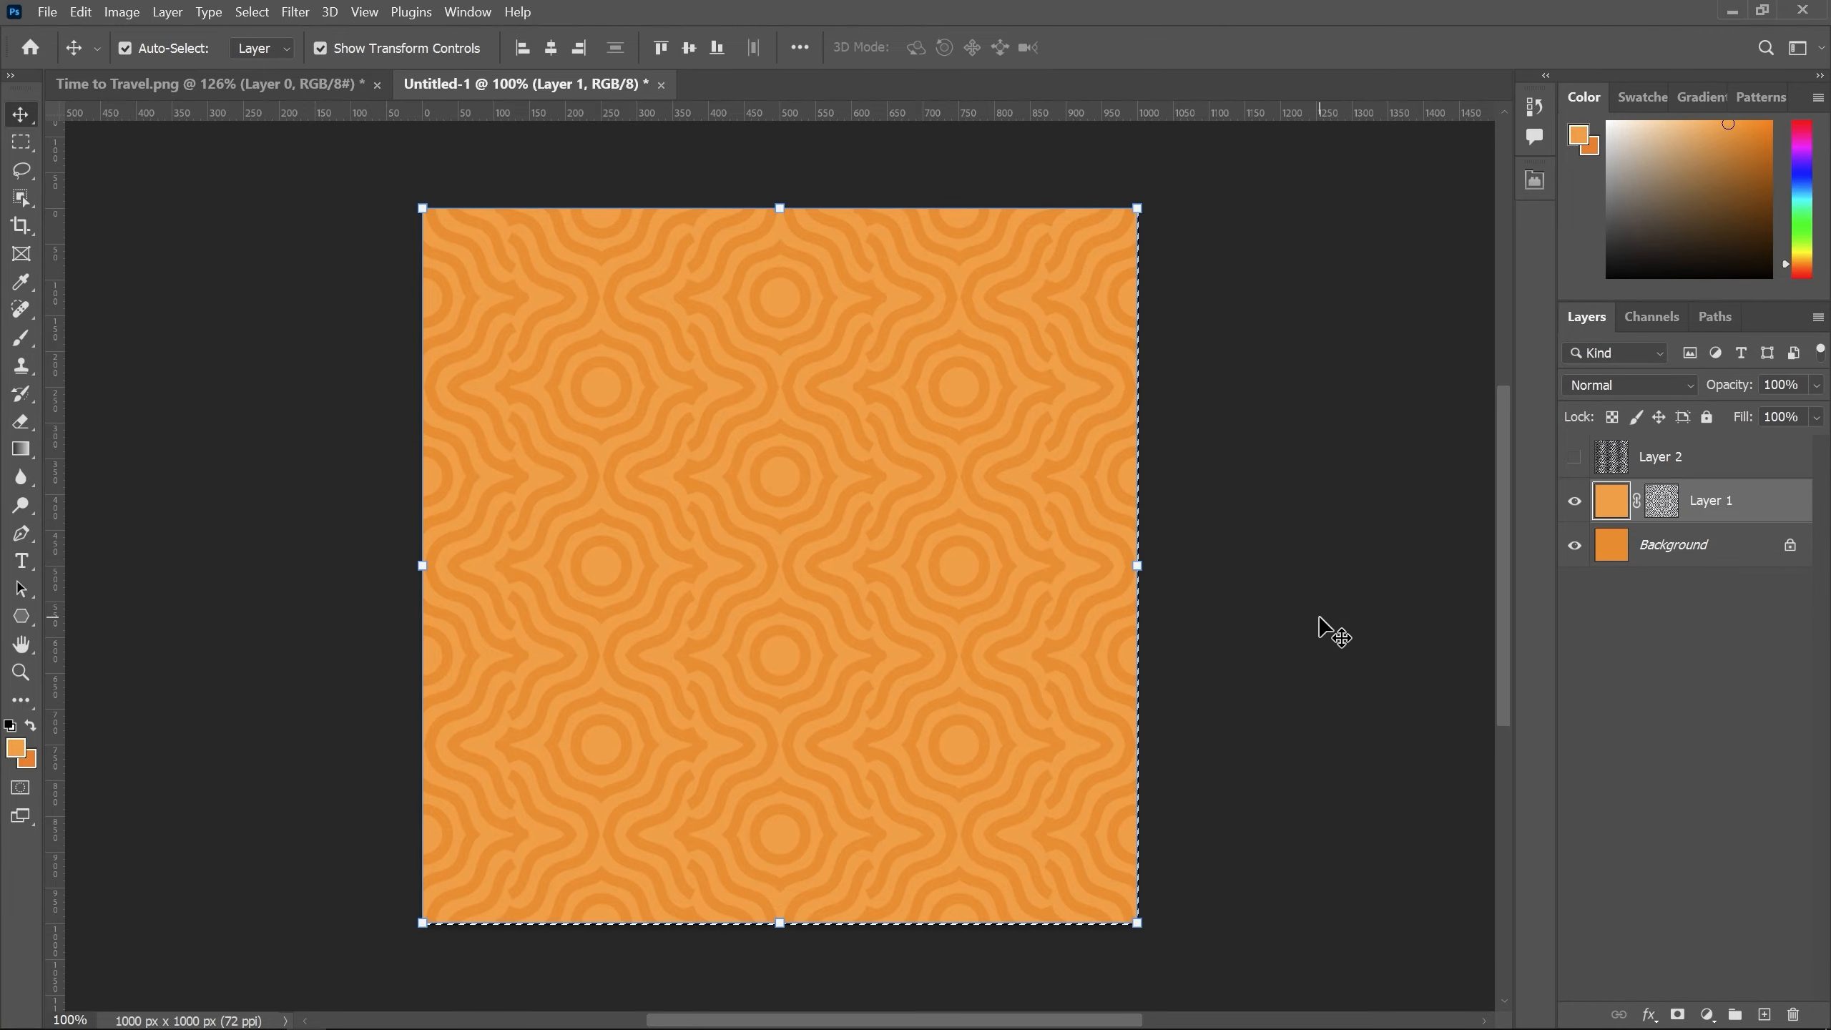
key("ctrl+d")
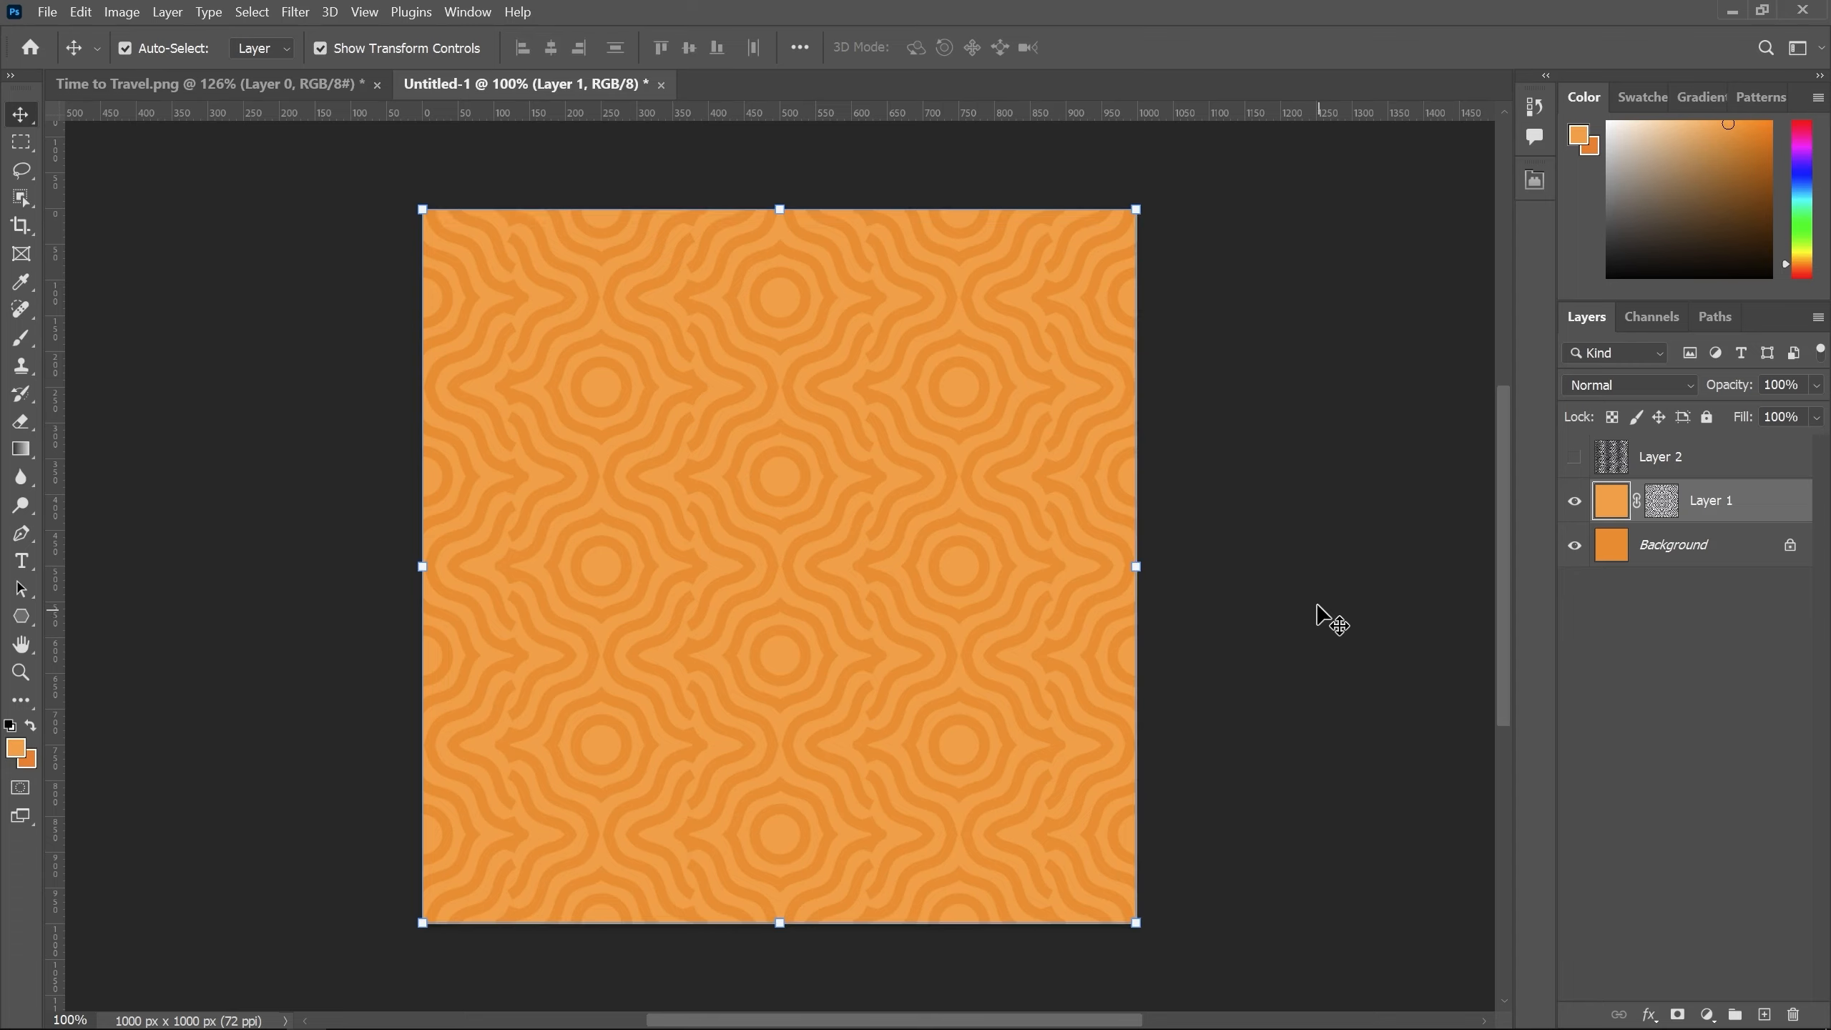
left_click(1306, 570)
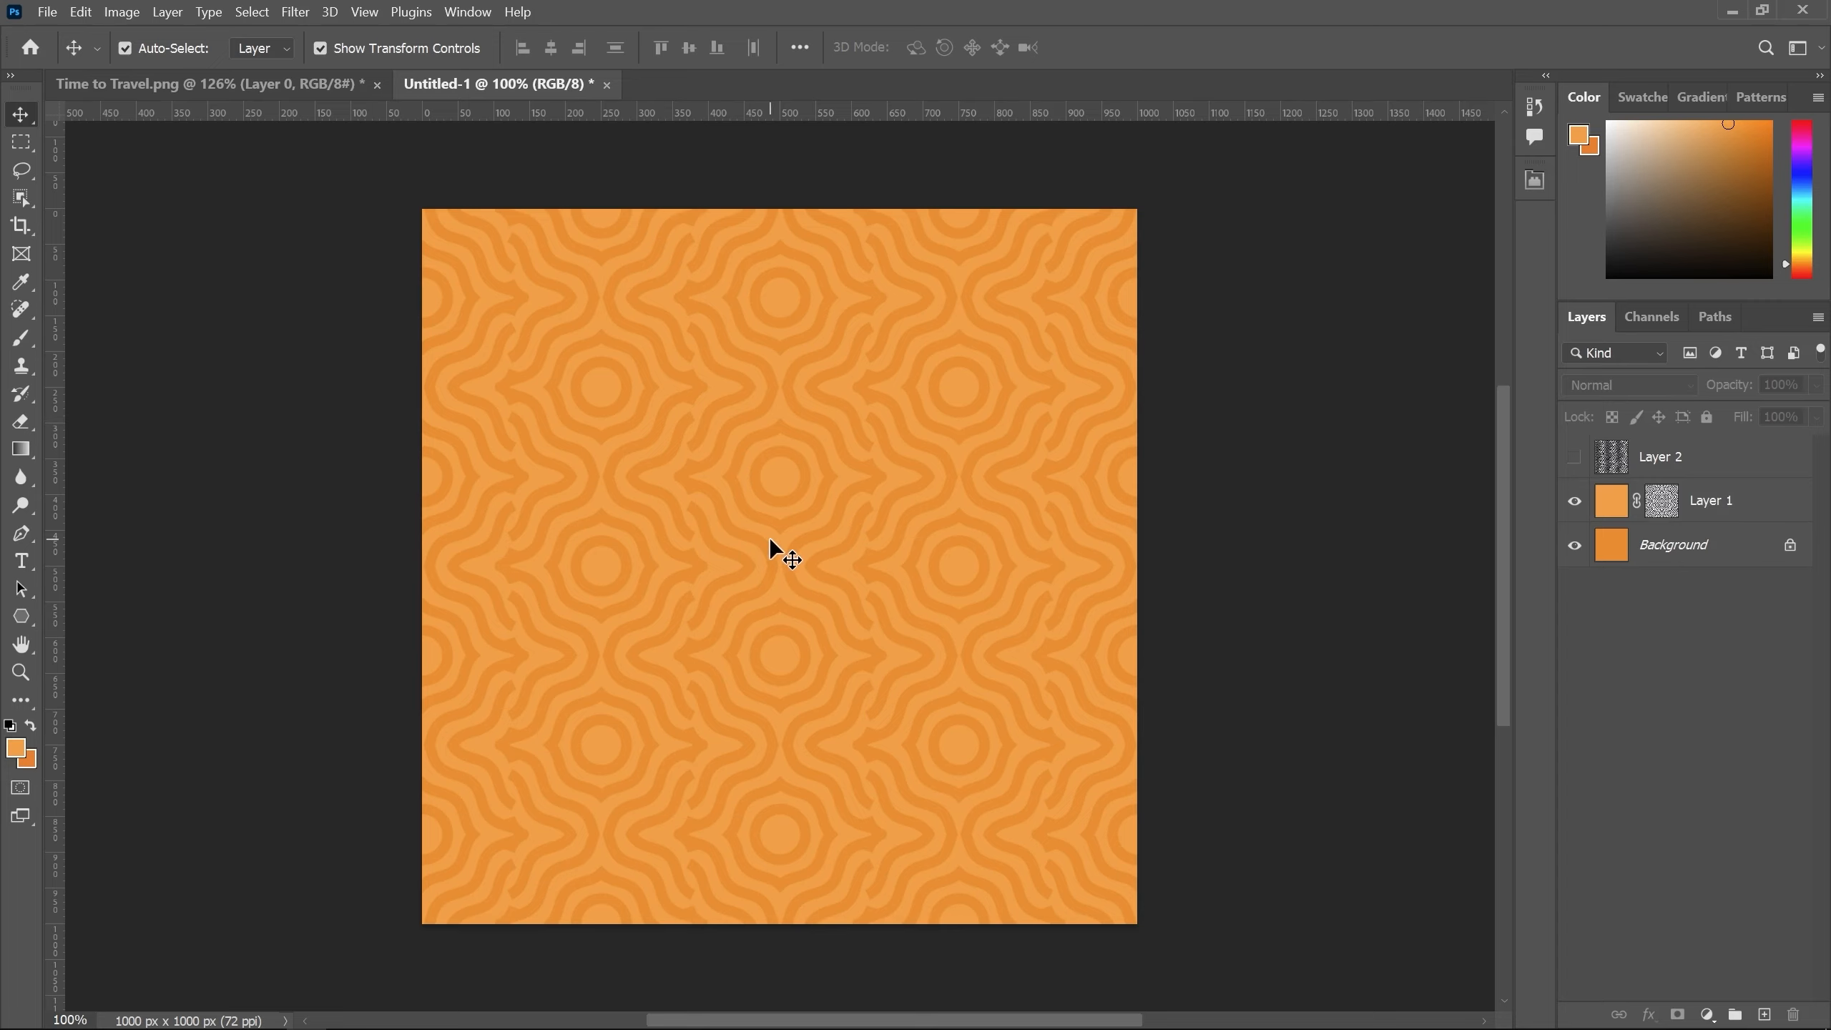
Step: Set the foreground color to #faa136 and fill the Layer 1 artwork with it at 100% opacity
left_click(1606, 503)
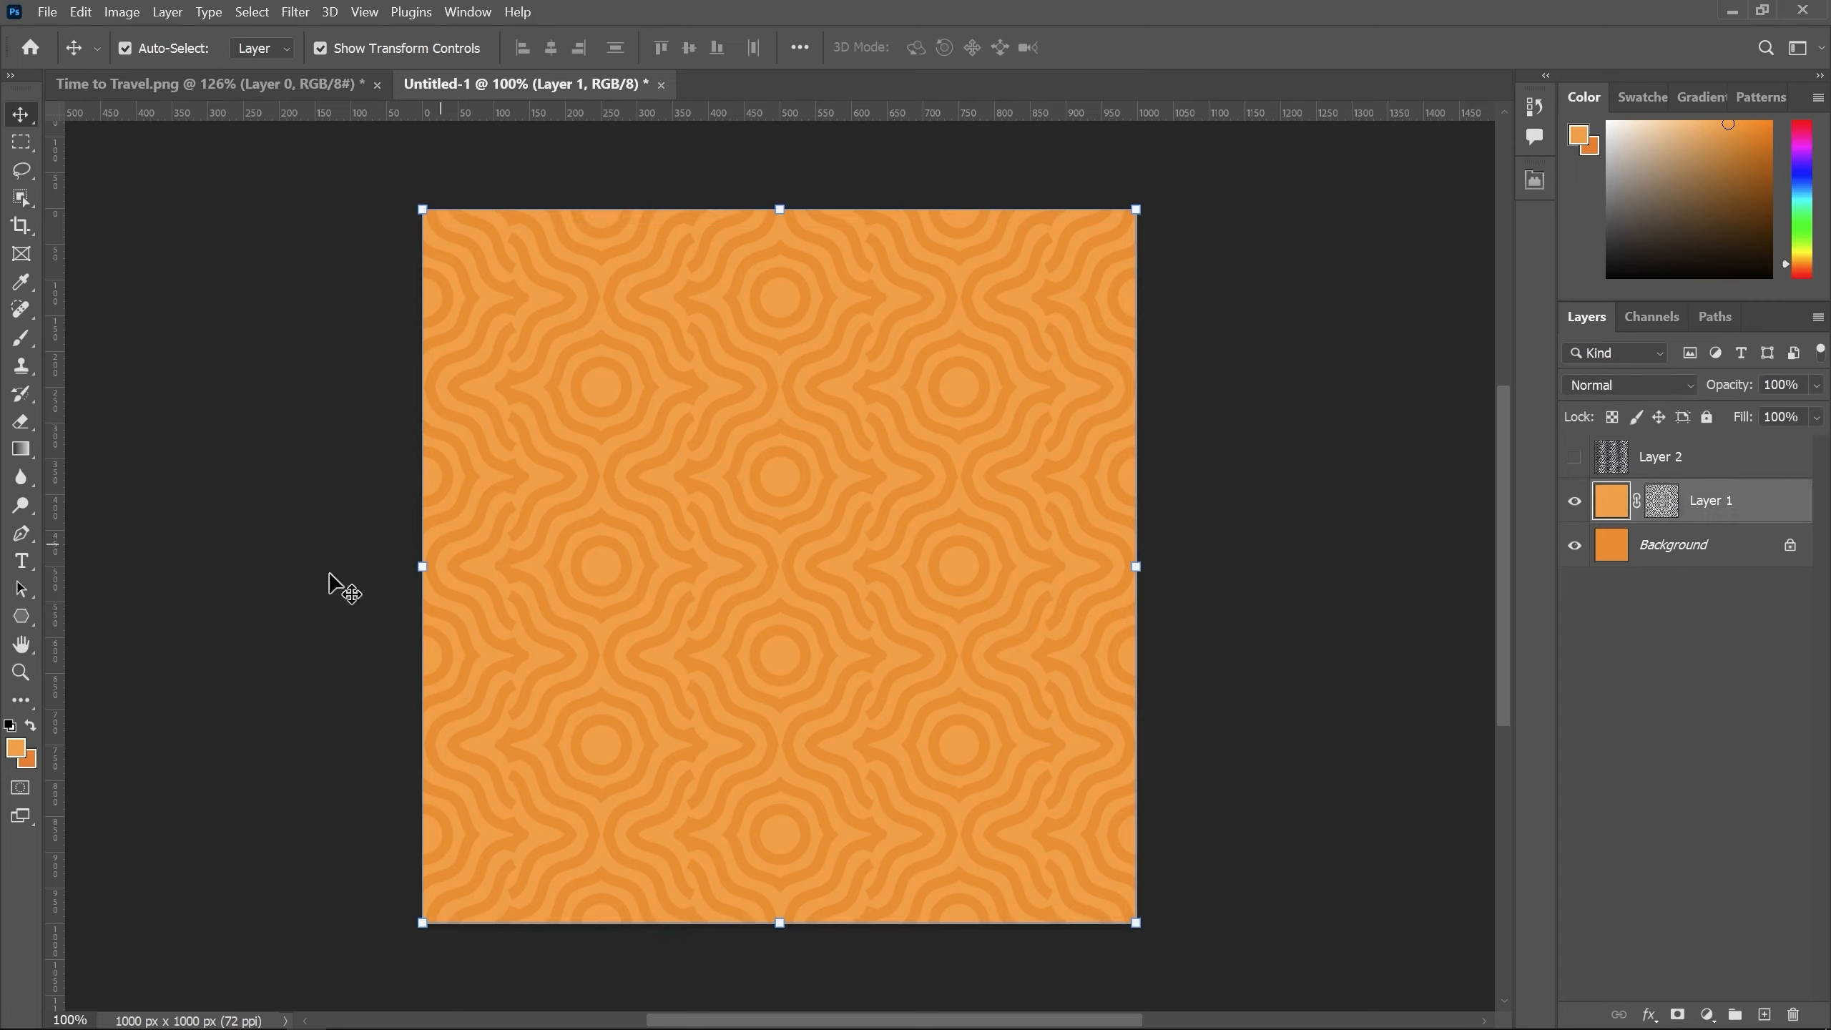
left_click(23, 287)
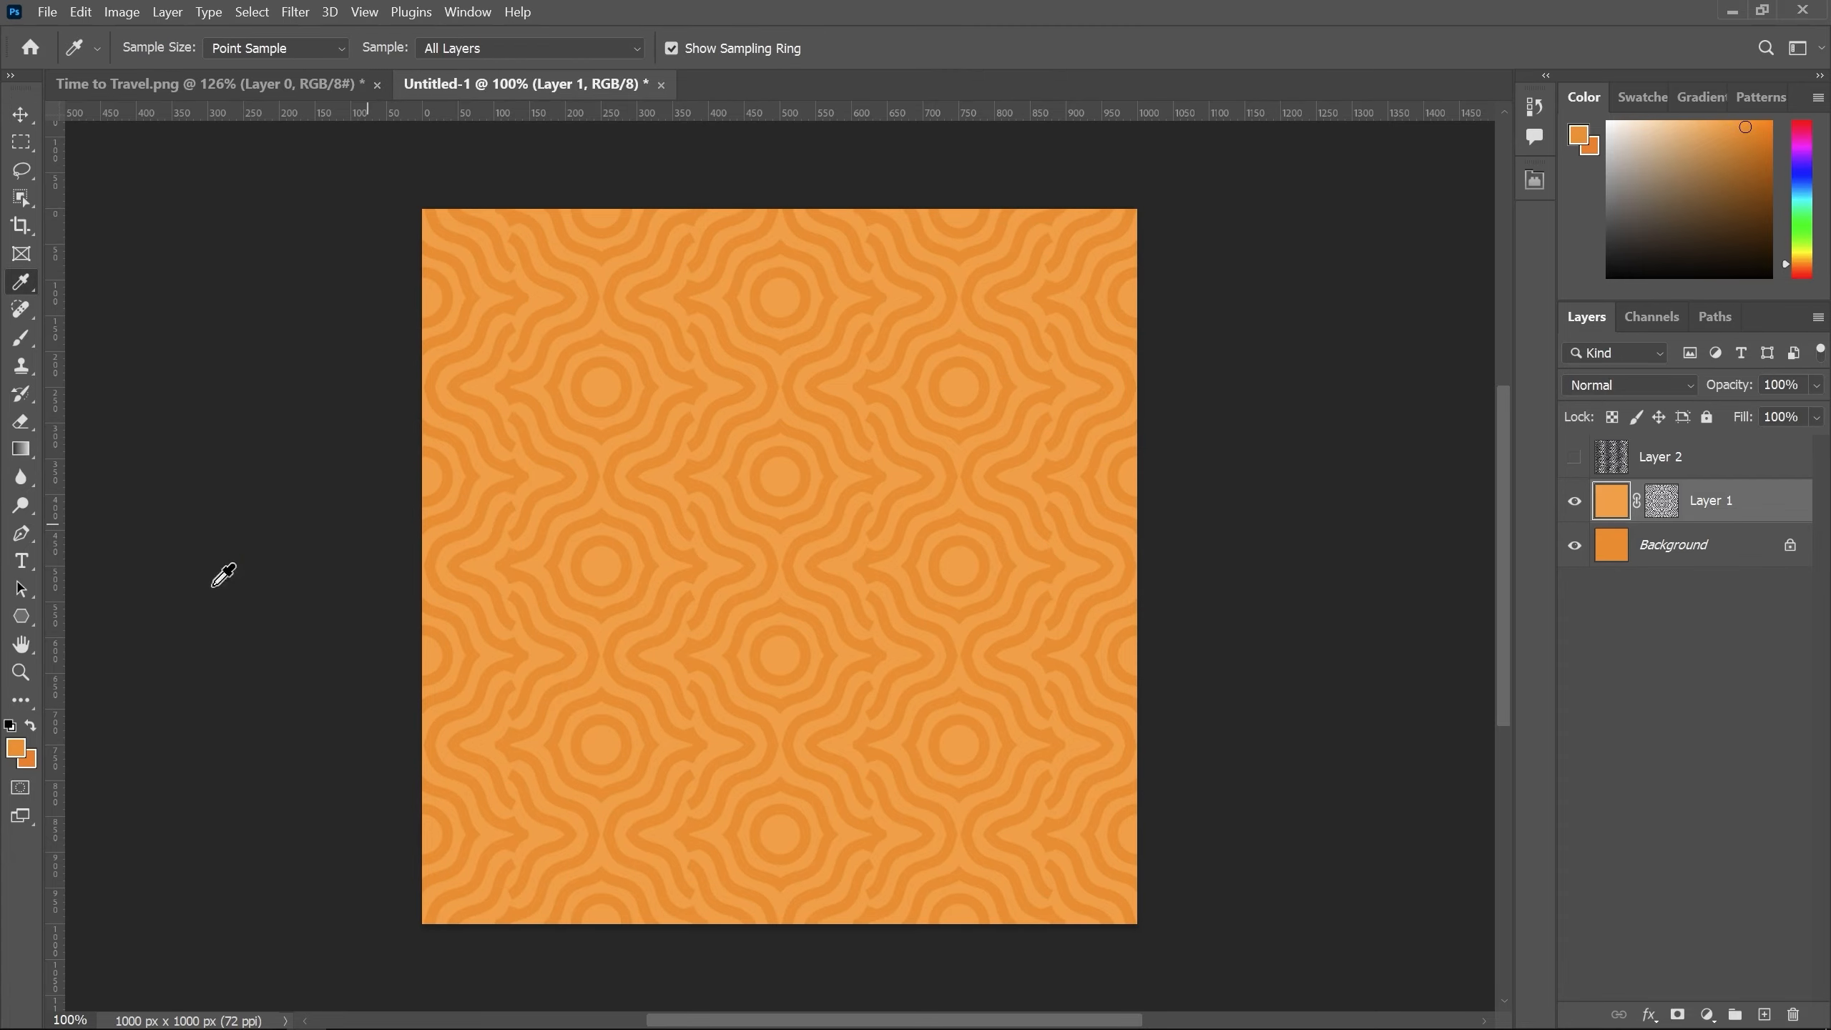
left_click(20, 749)
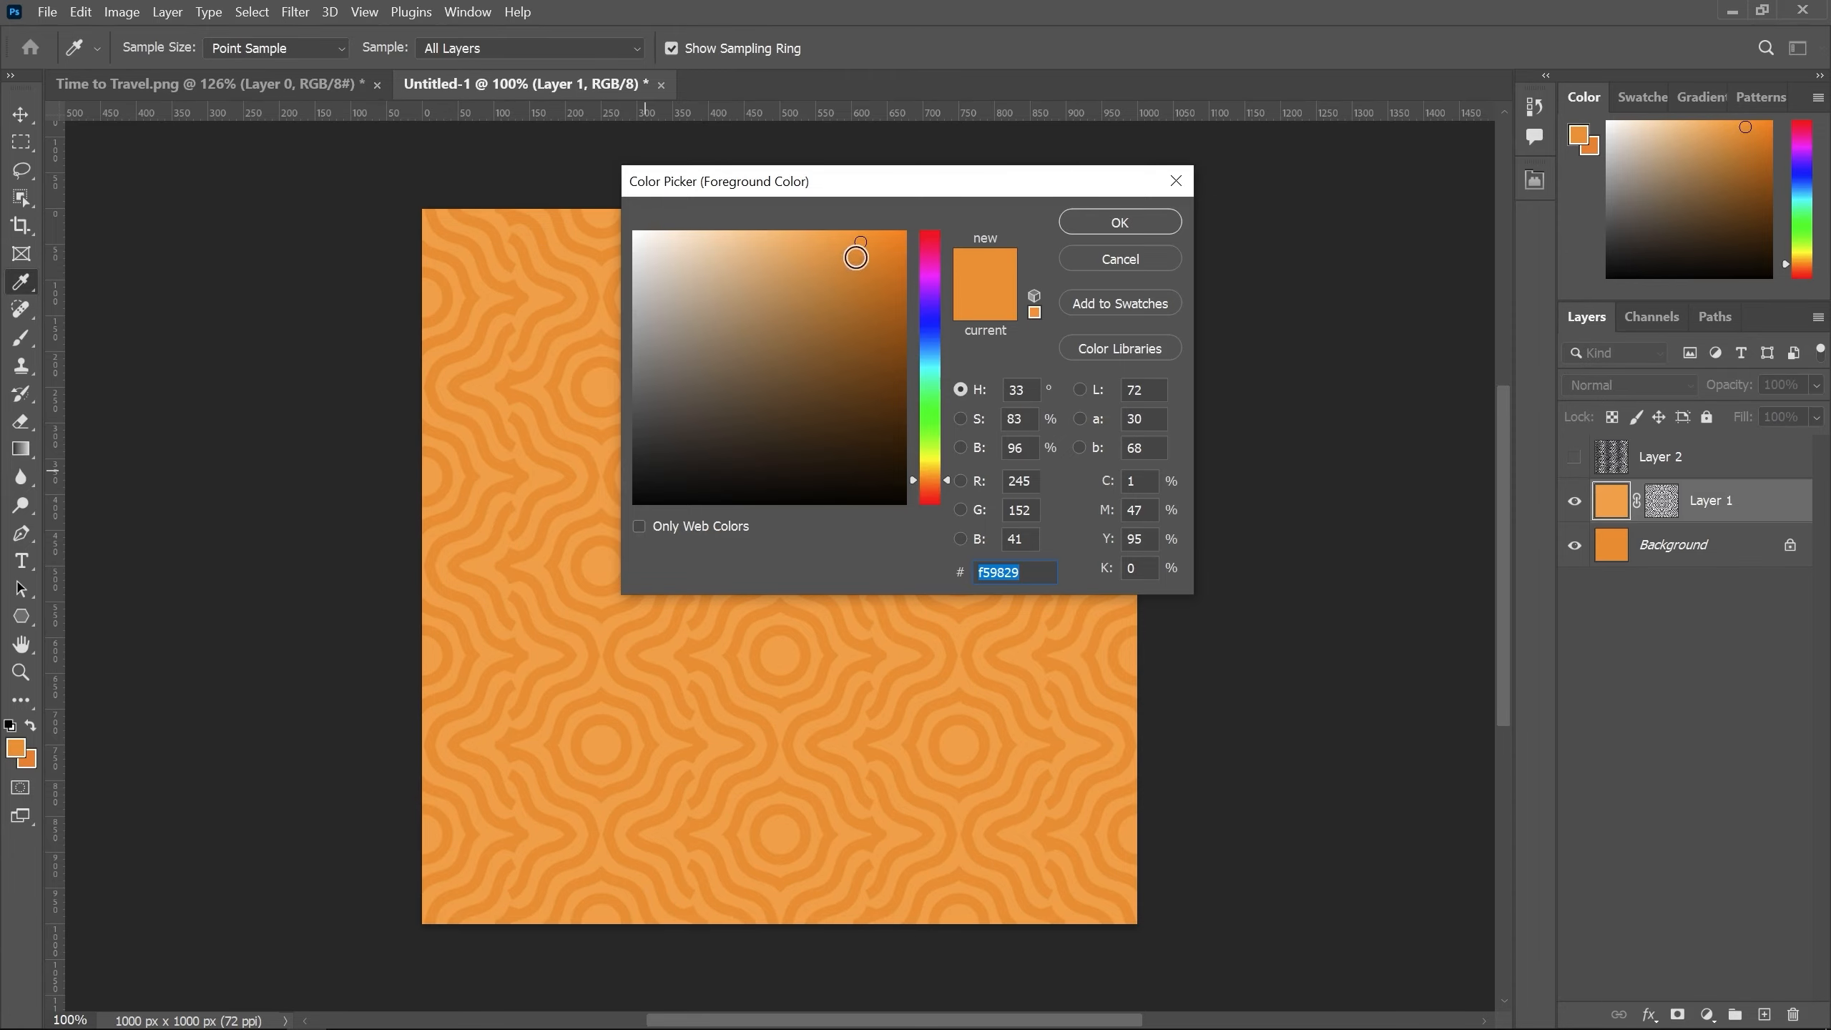
left_click_drag(858, 246, 848, 236)
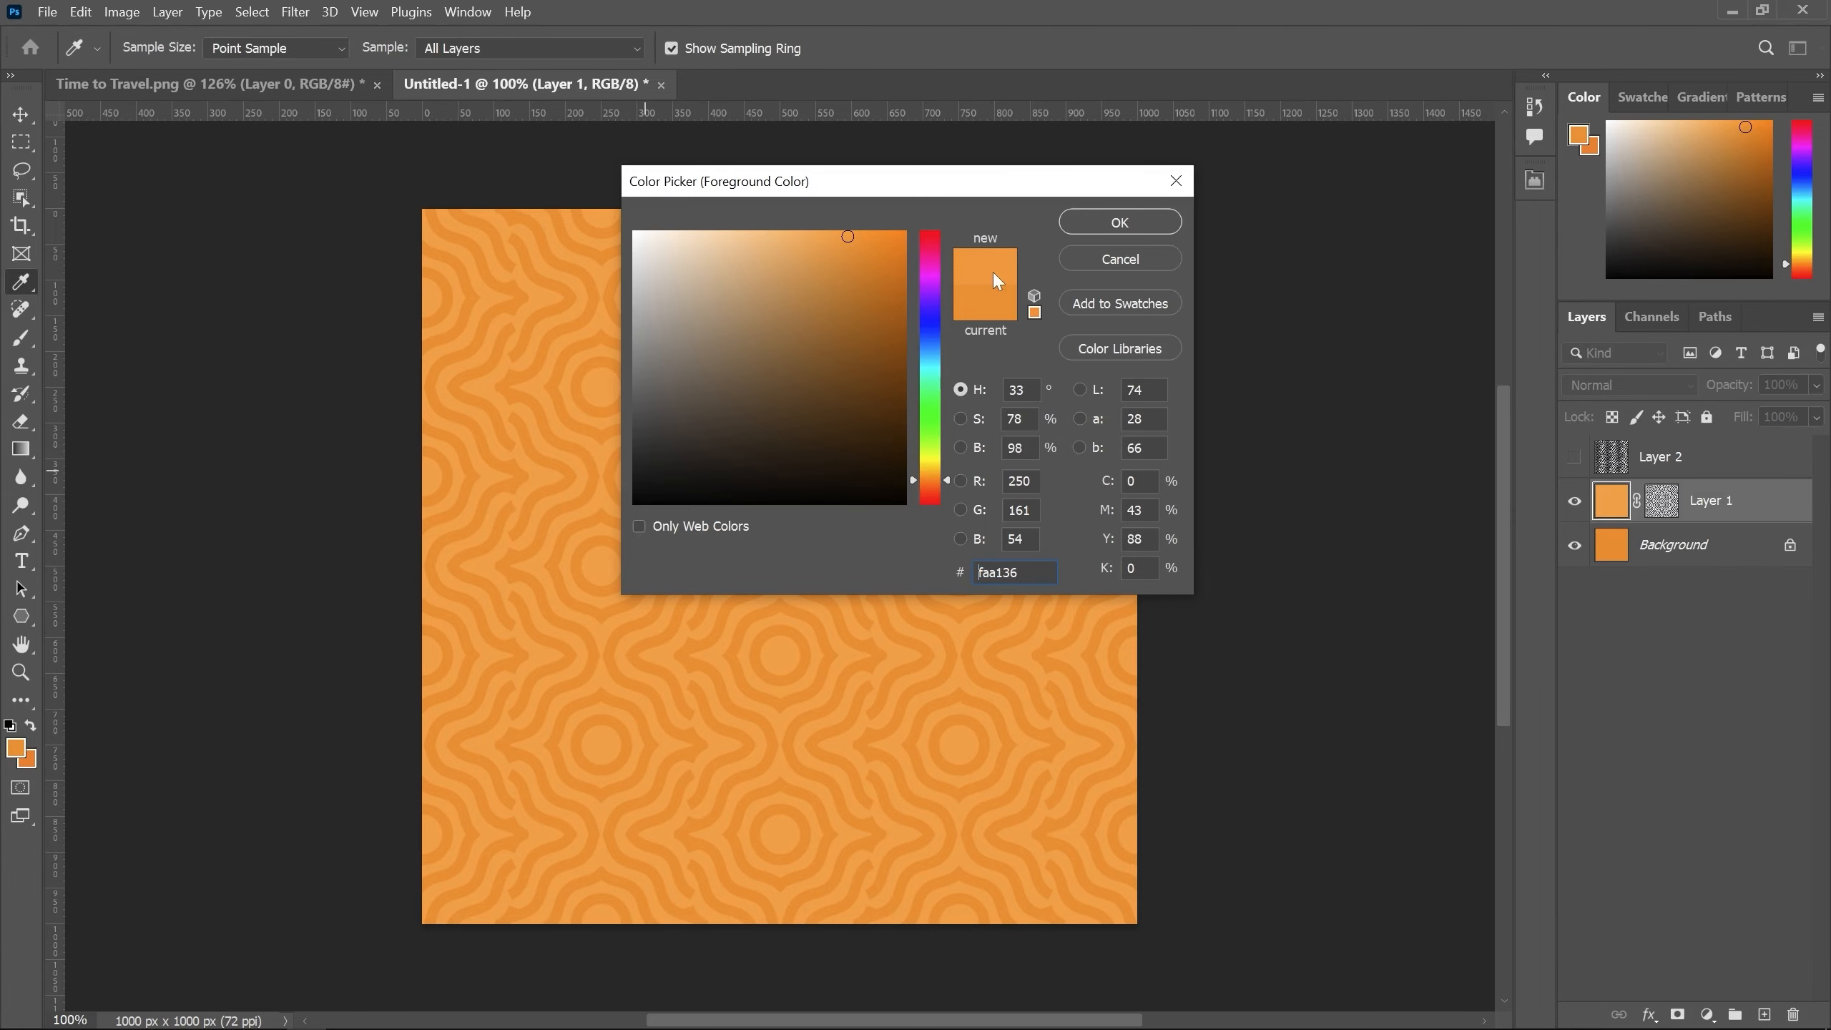
left_click(1126, 225)
key("shift+F5")
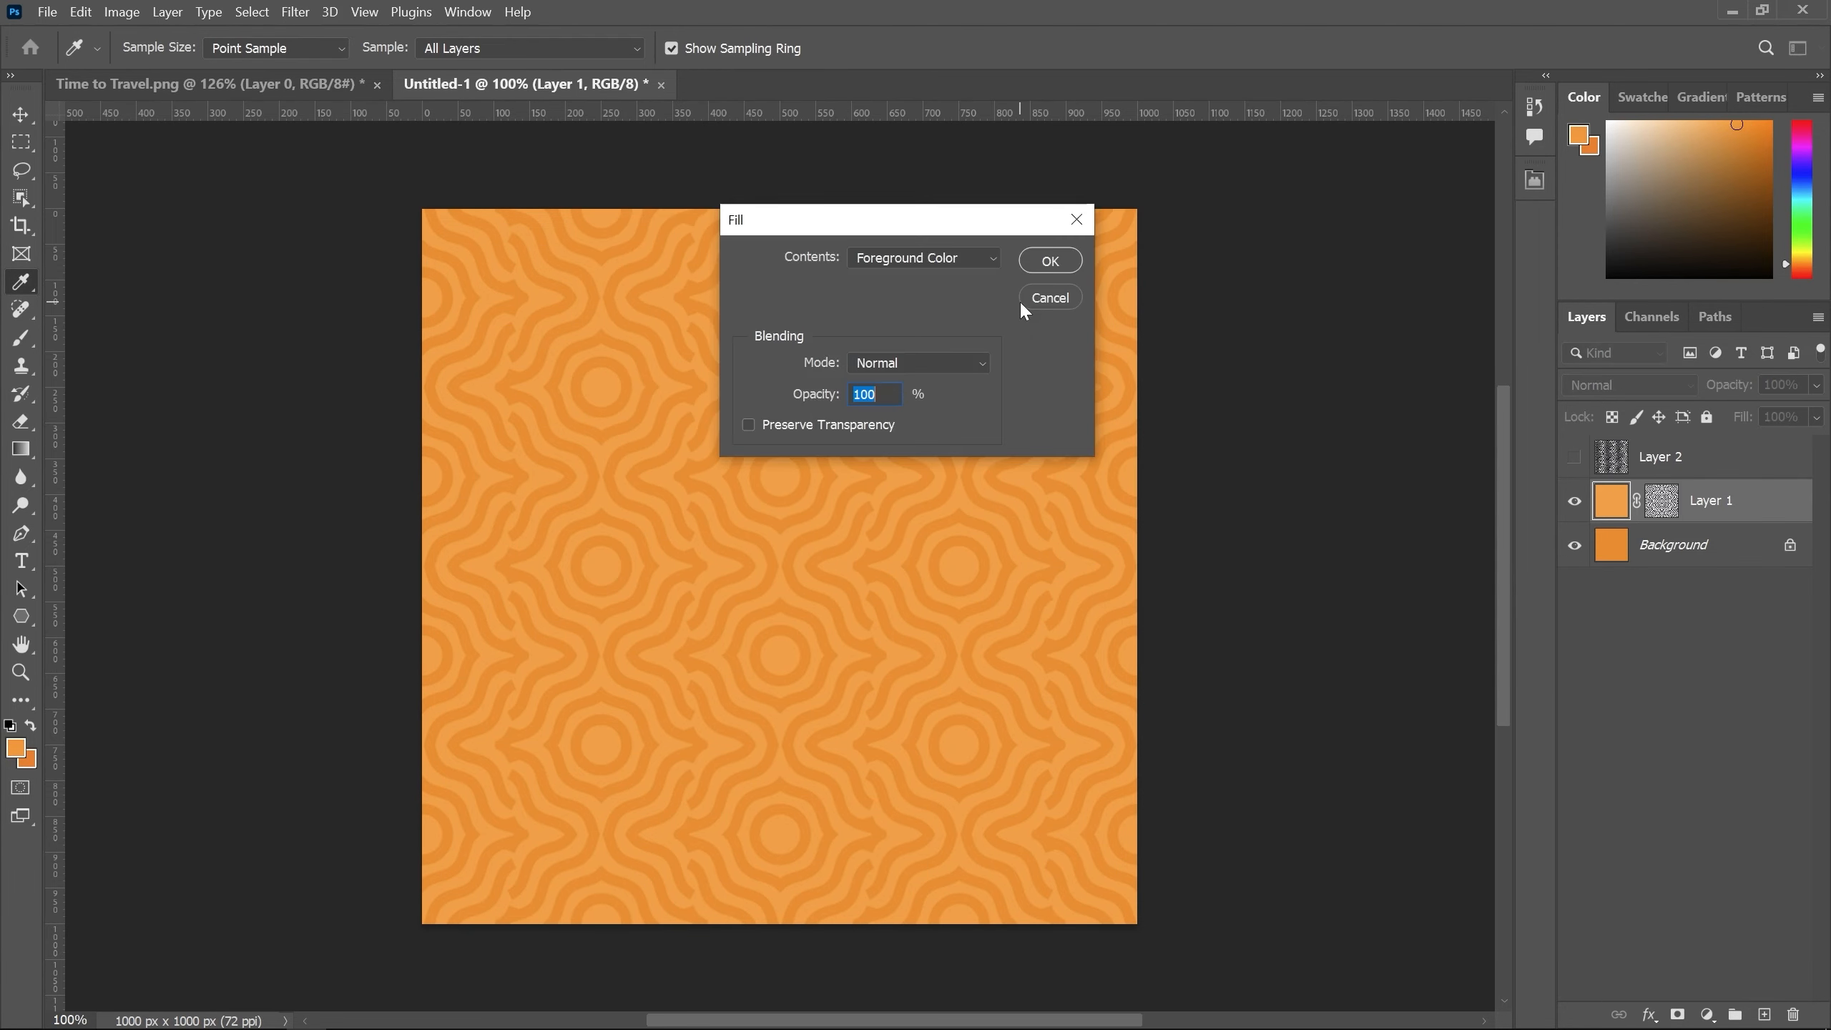
key("Return")
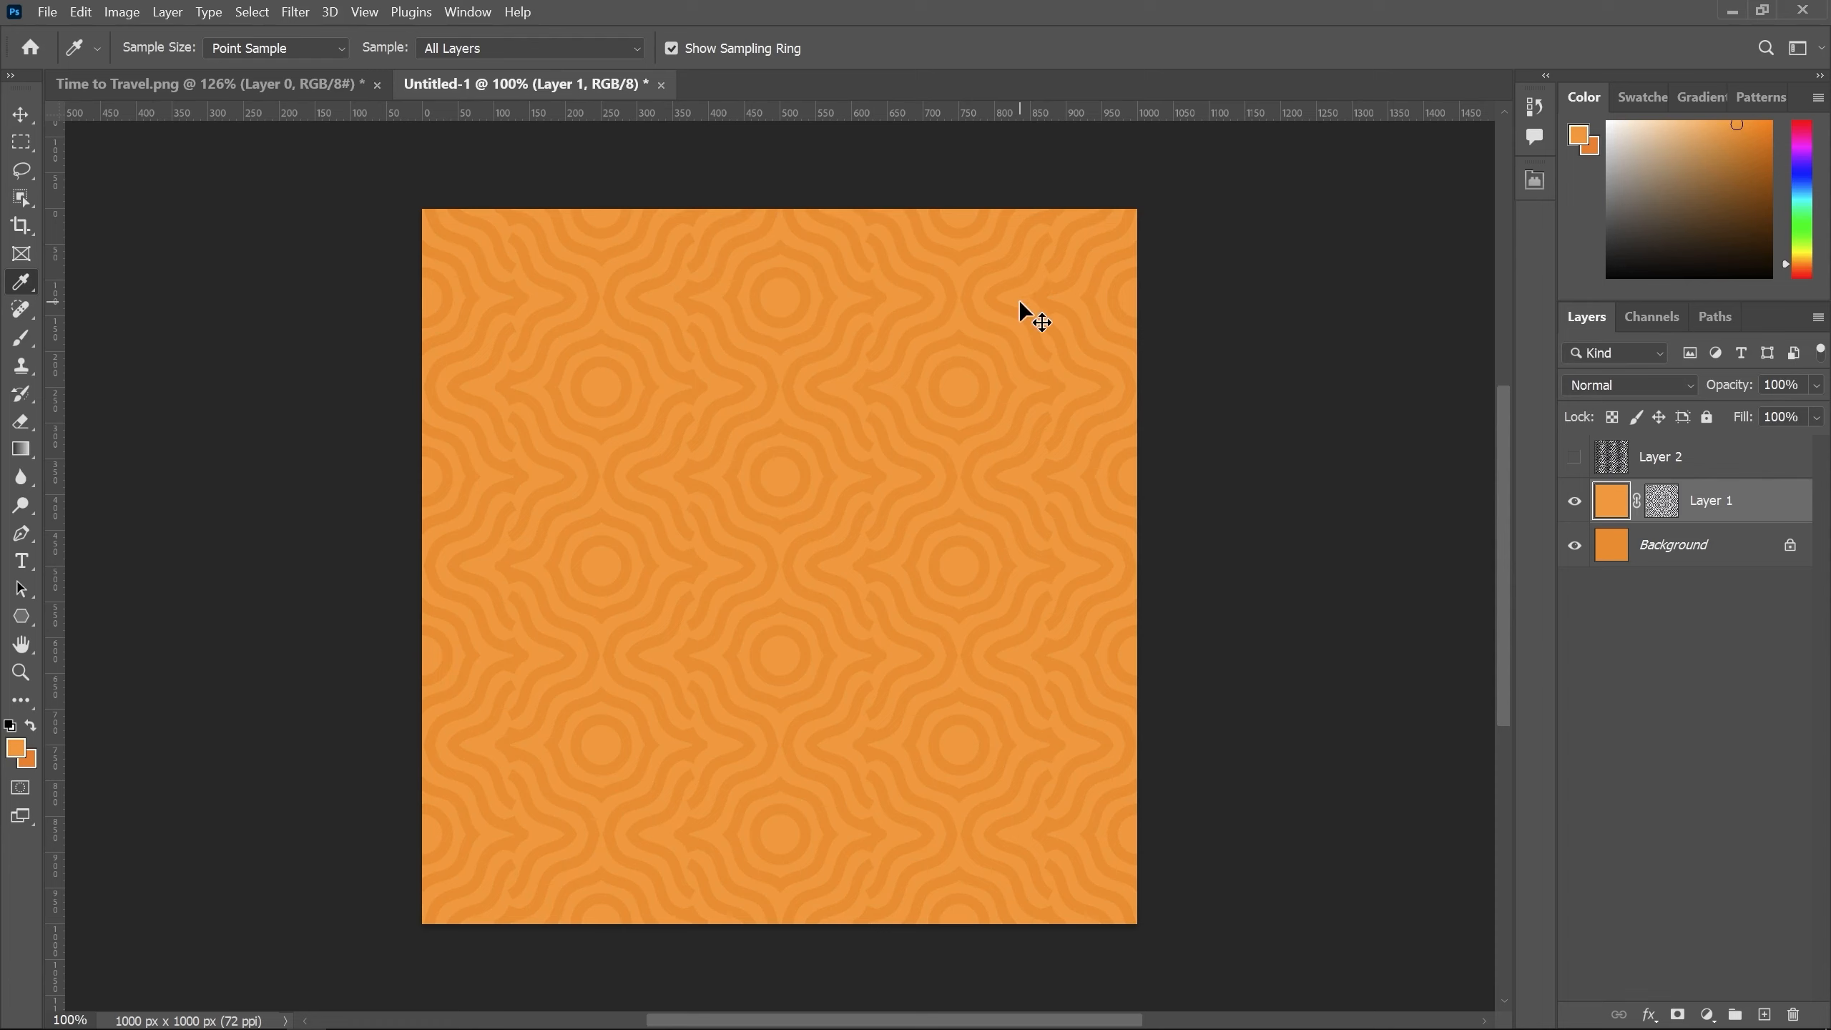
left_click(21, 114)
left_click(904, 562)
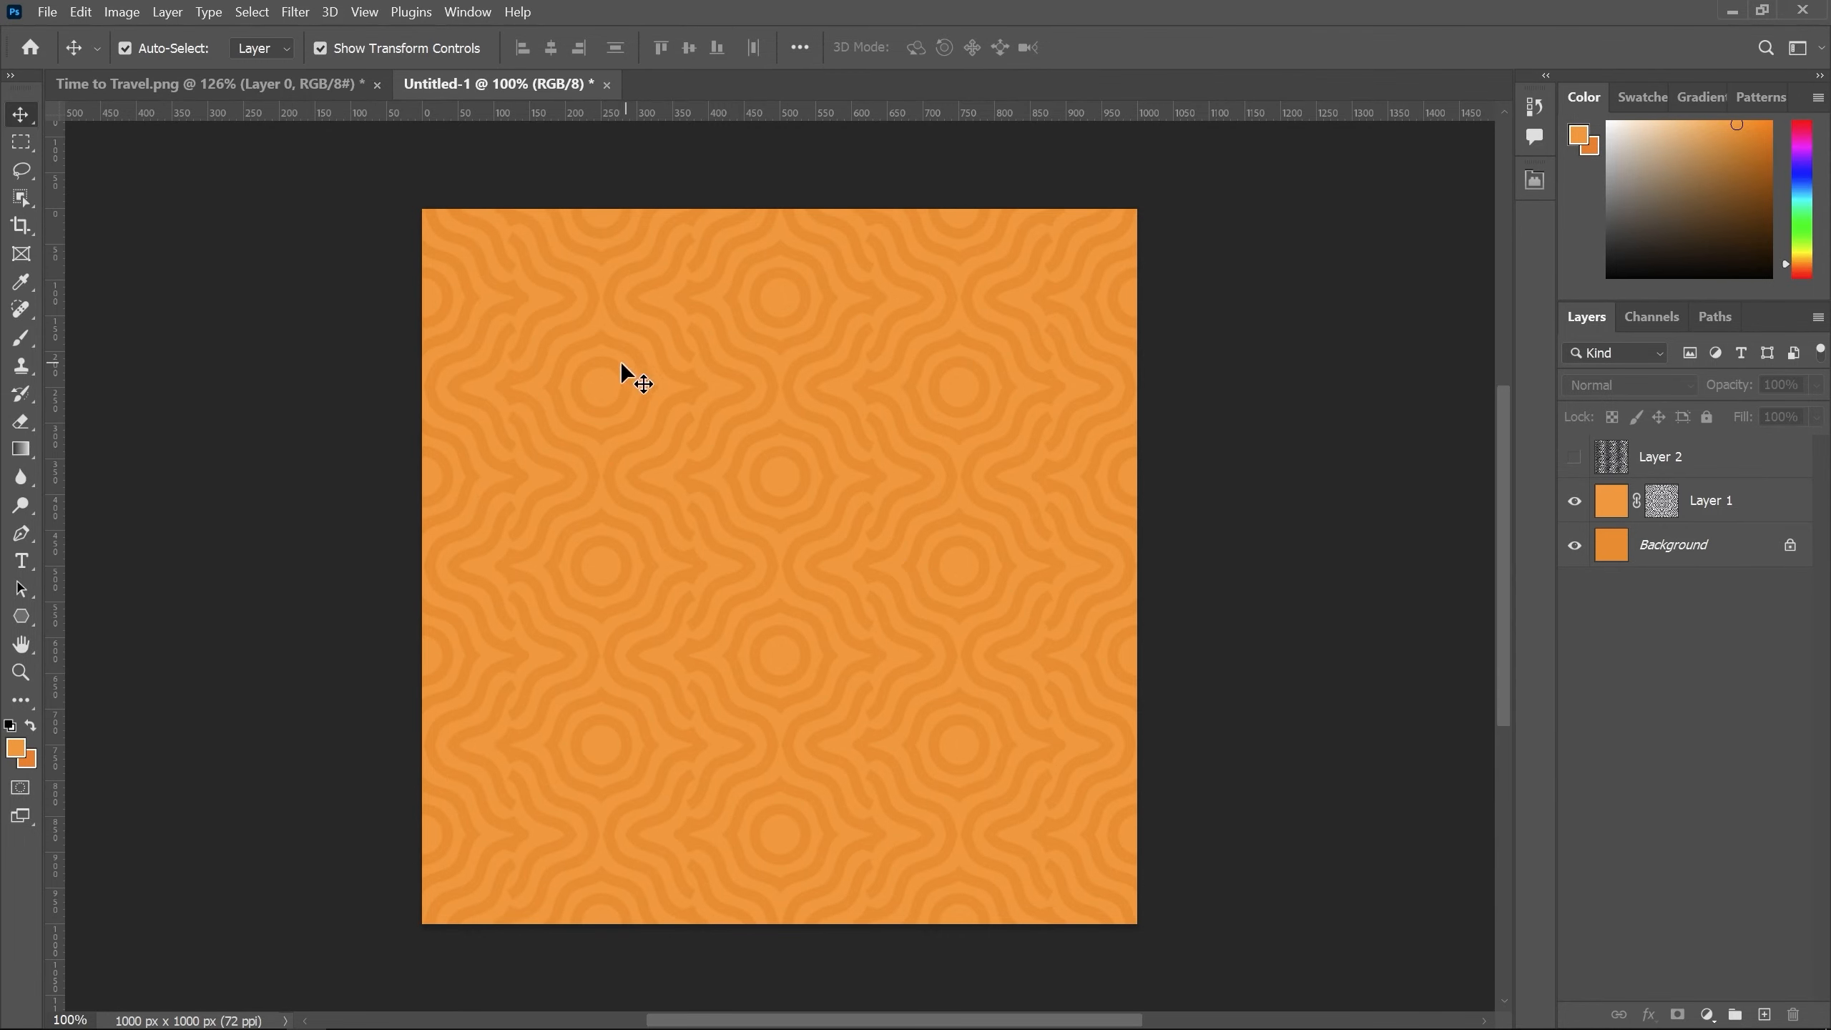
Step: Check the Time to Travel.png reference, and in Untitled-1 add a new layer above Layer 1 filled with white
left_click(232, 85)
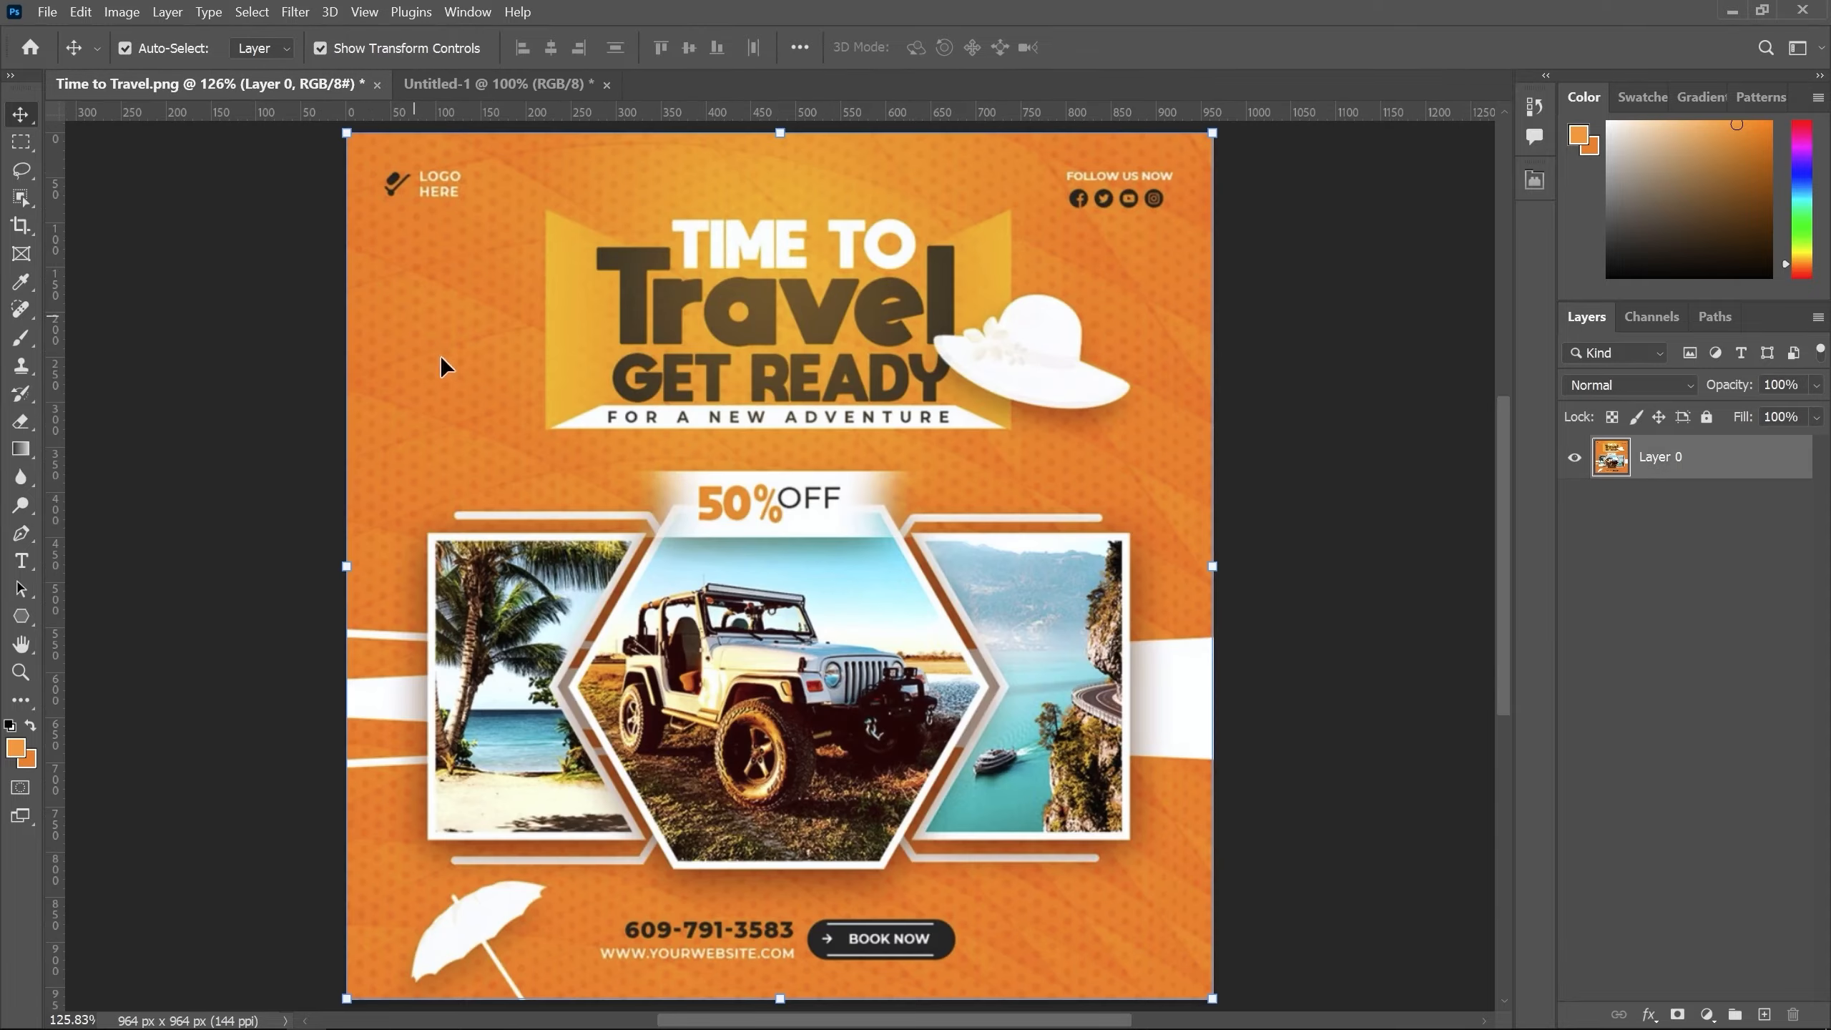
left_click(478, 87)
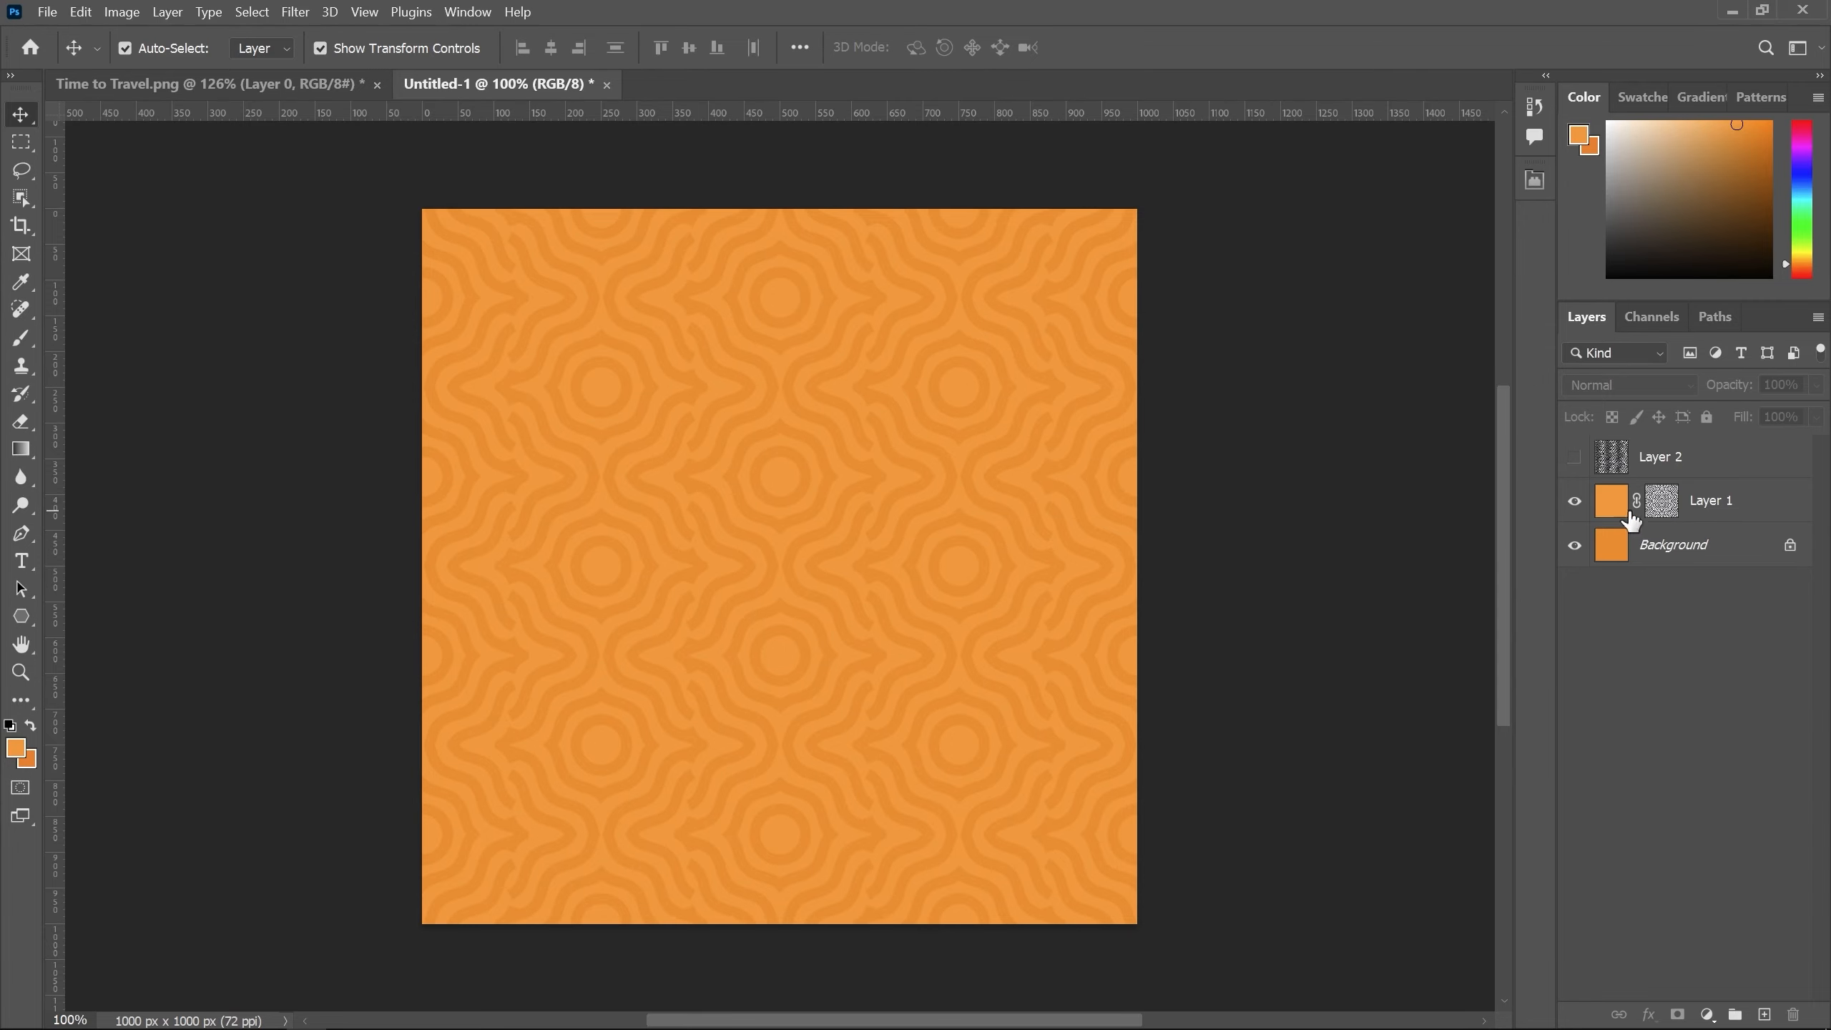
left_click(1750, 500)
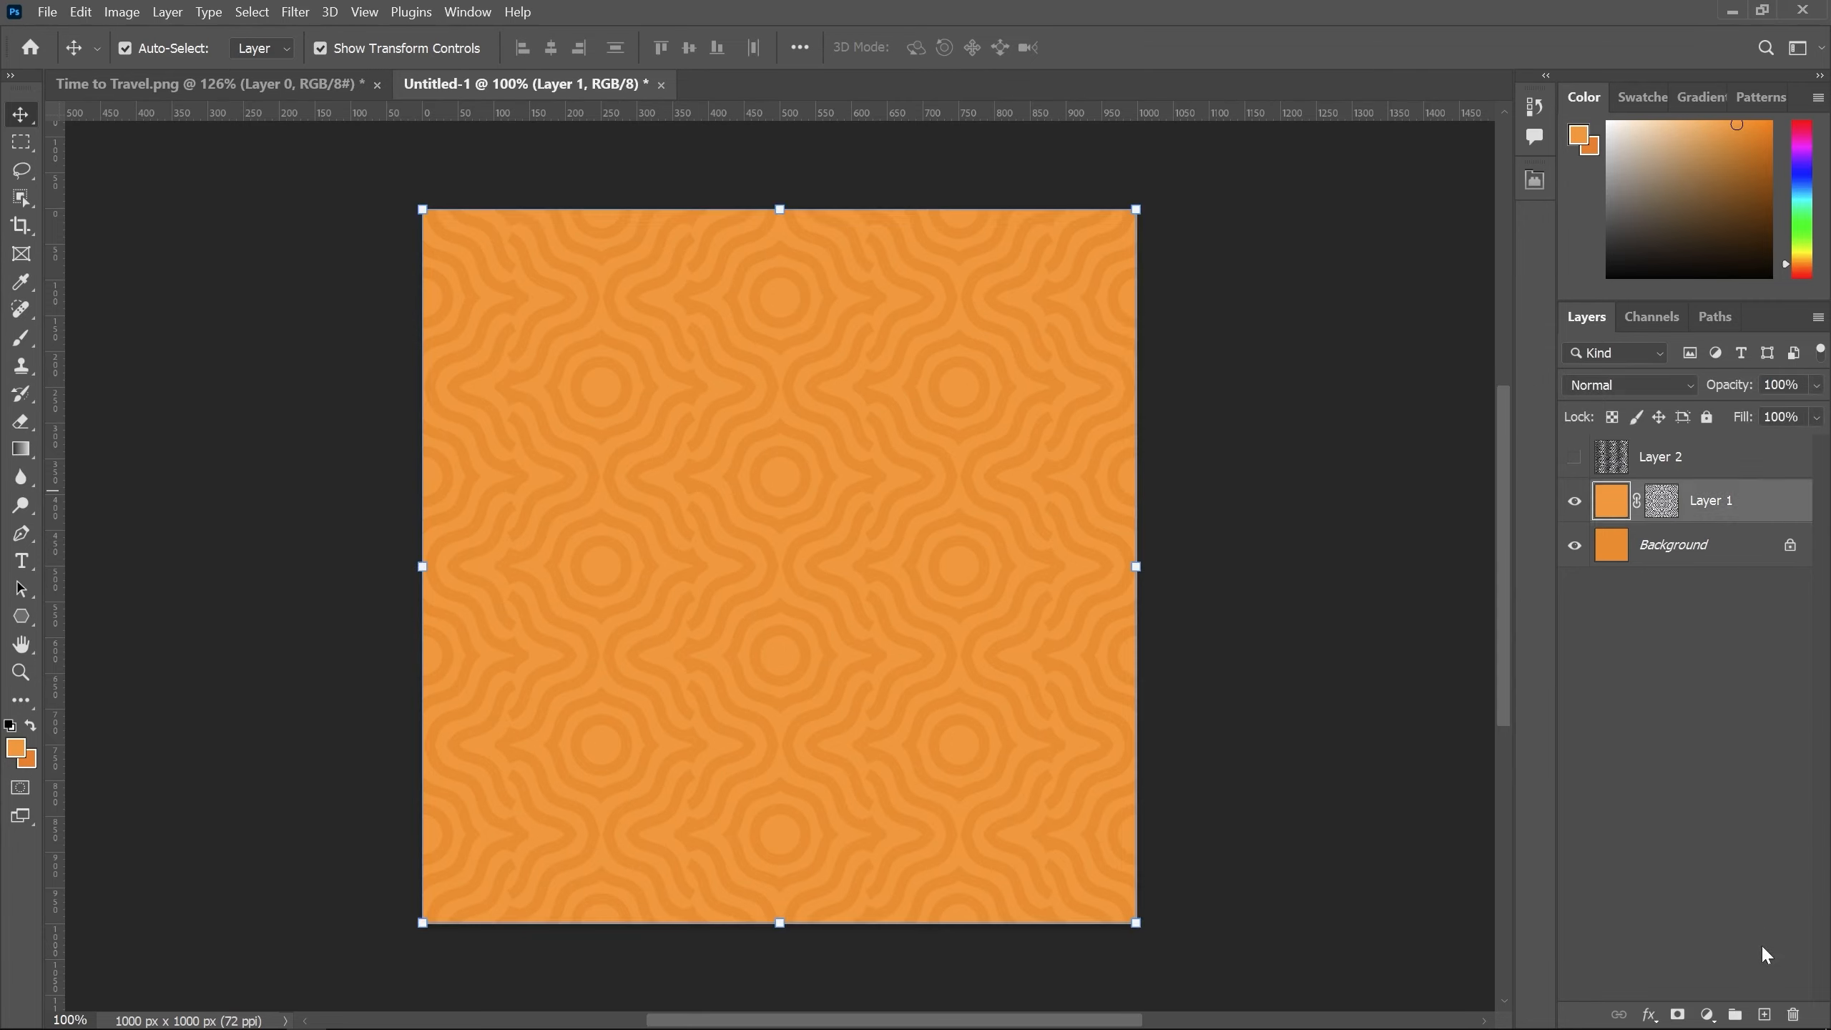
left_click(1764, 1015)
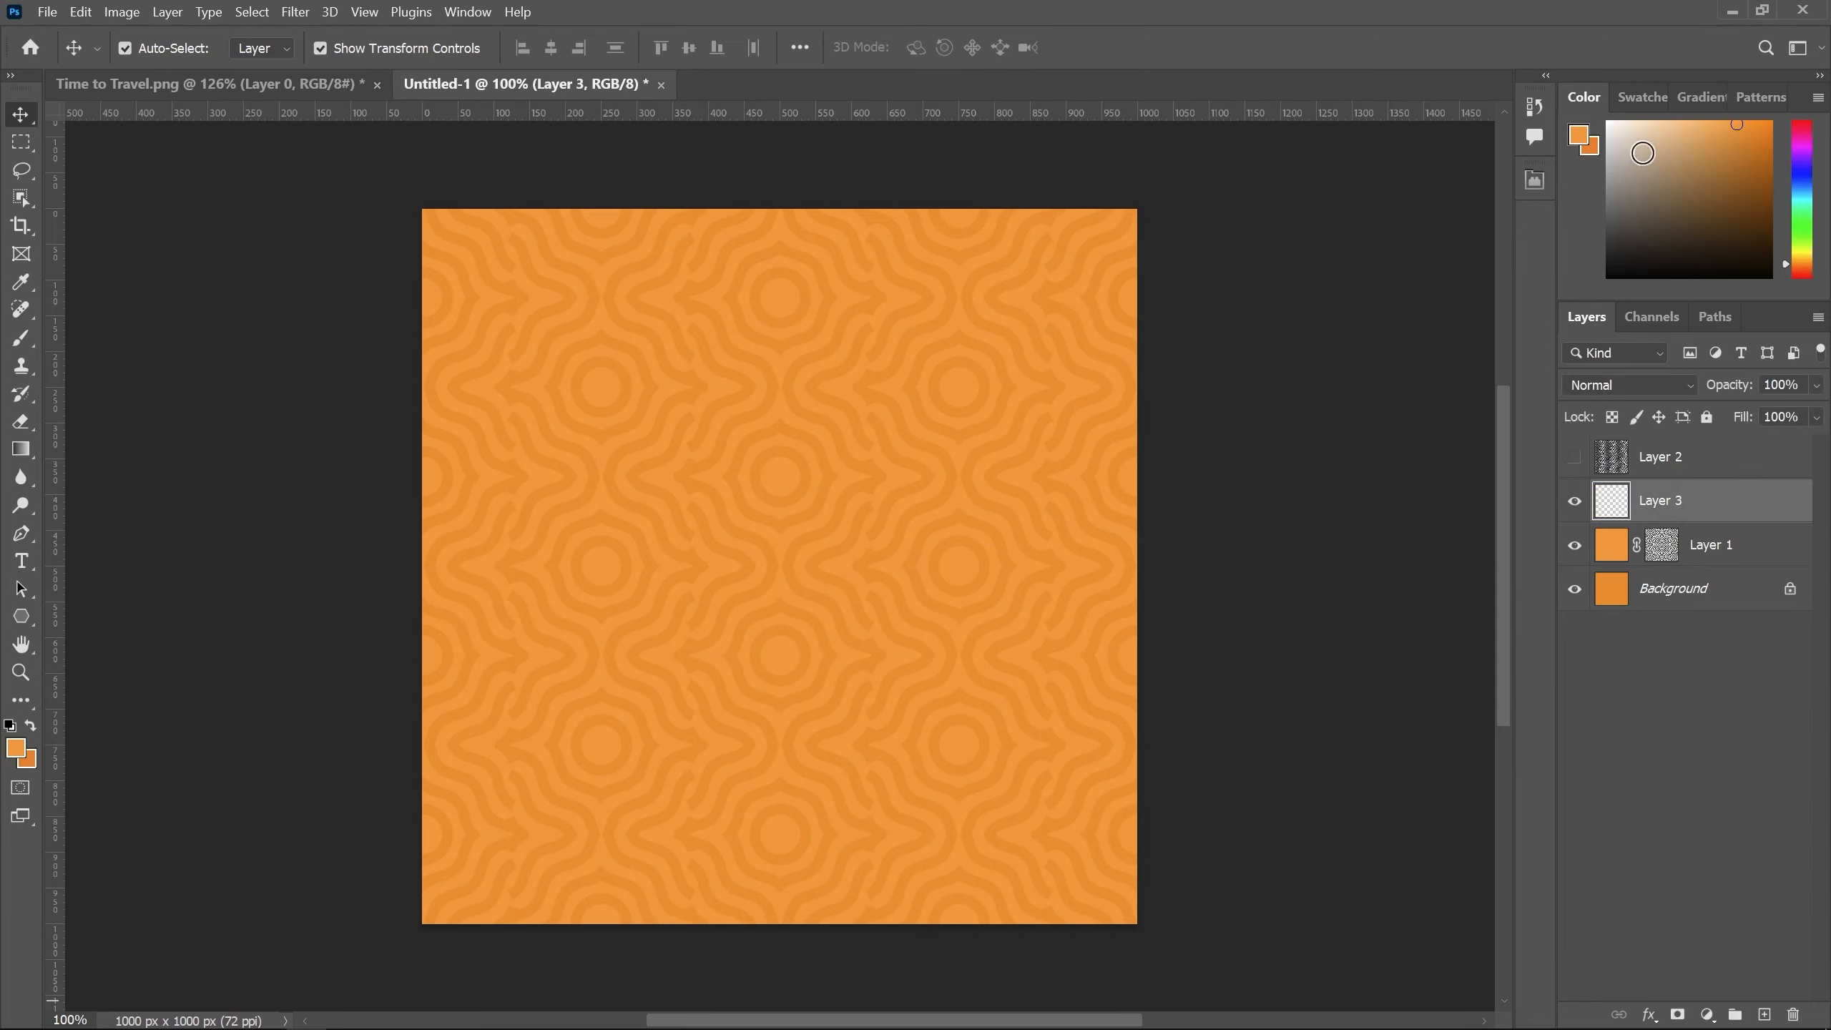
left_click_drag(1643, 153, 1597, 118)
key("shift+F5")
key("Return")
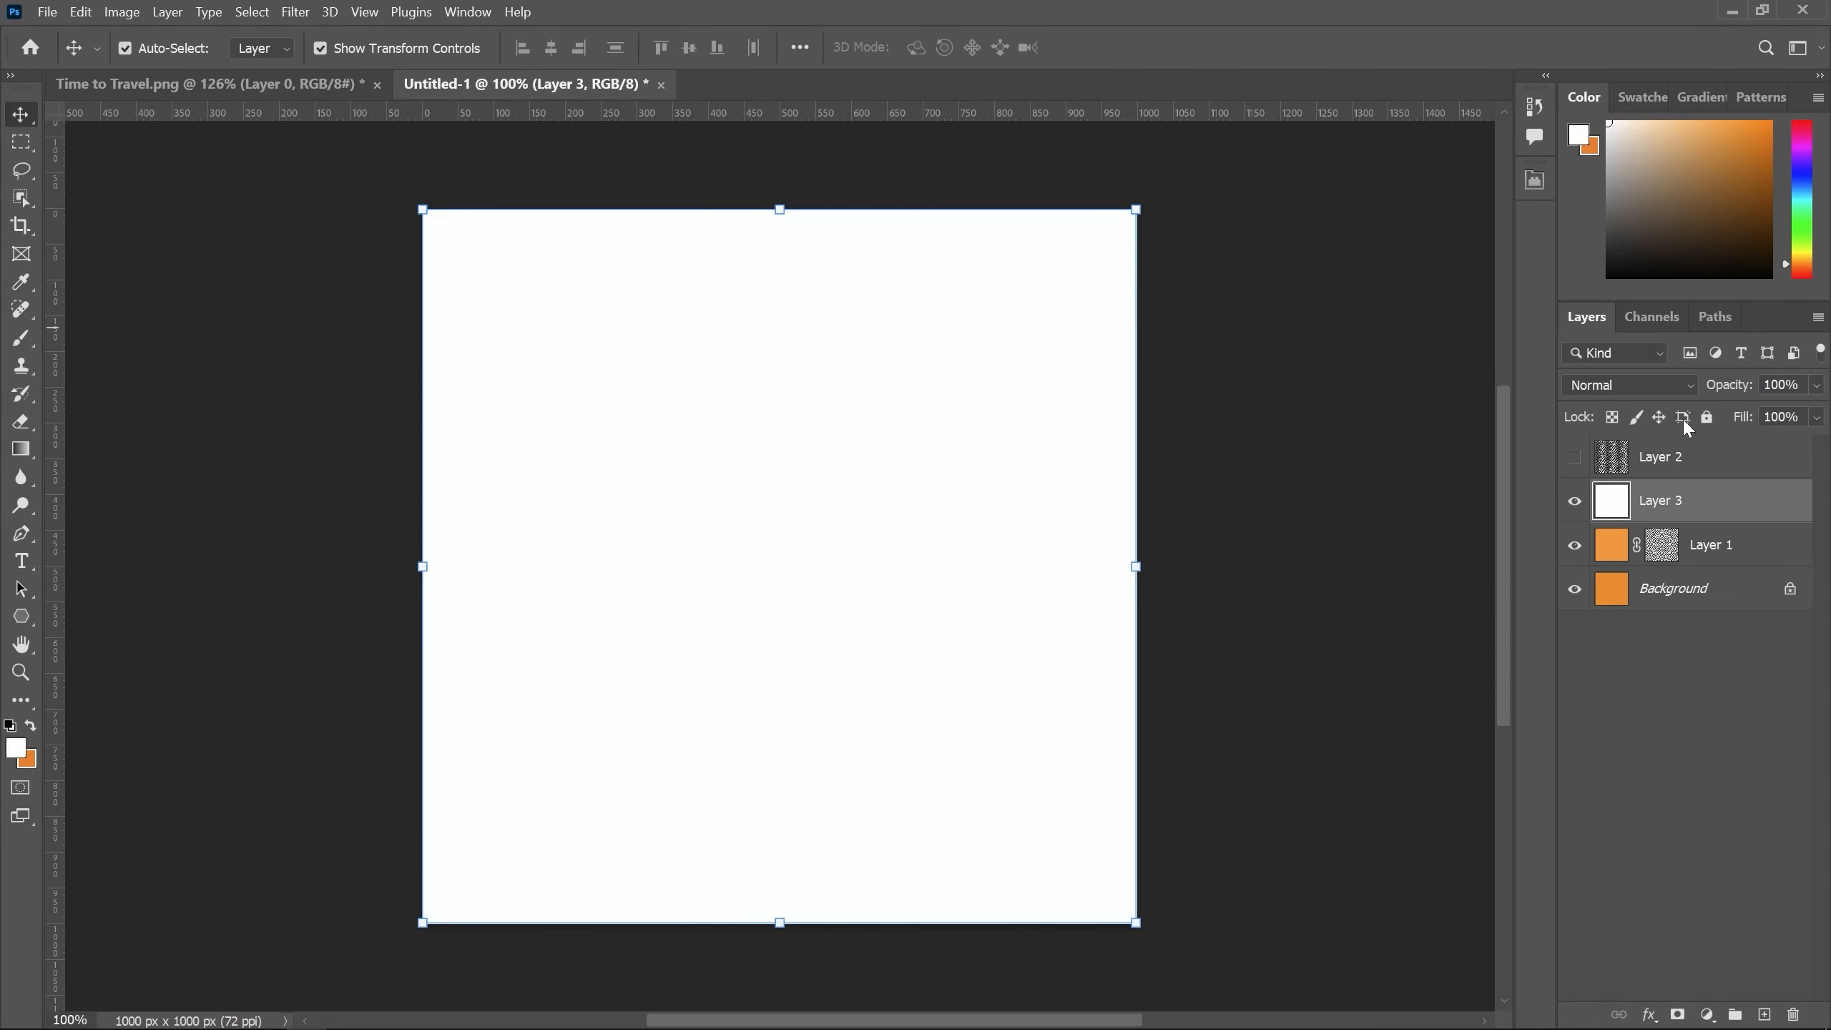
Step: Delete Layer 2 with the striped wave pattern from Untitled-1
left_click(1665, 461)
left_click(1575, 456)
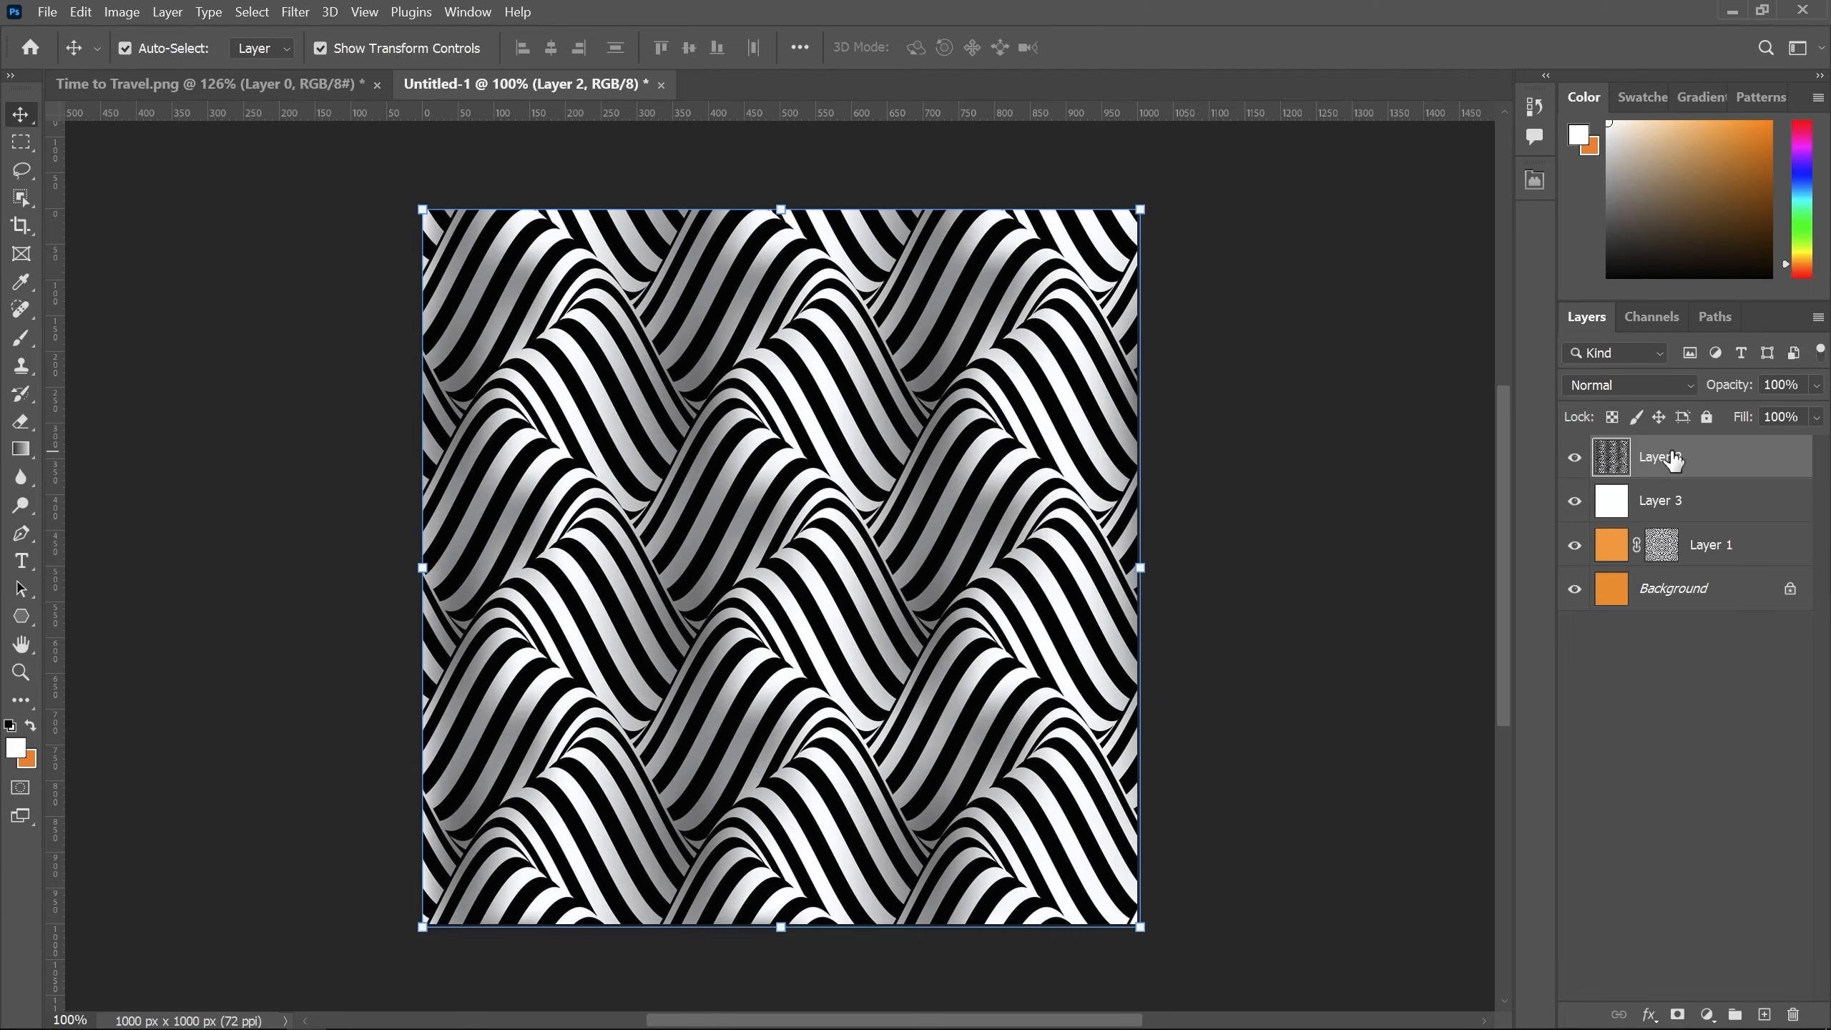
key("Delete")
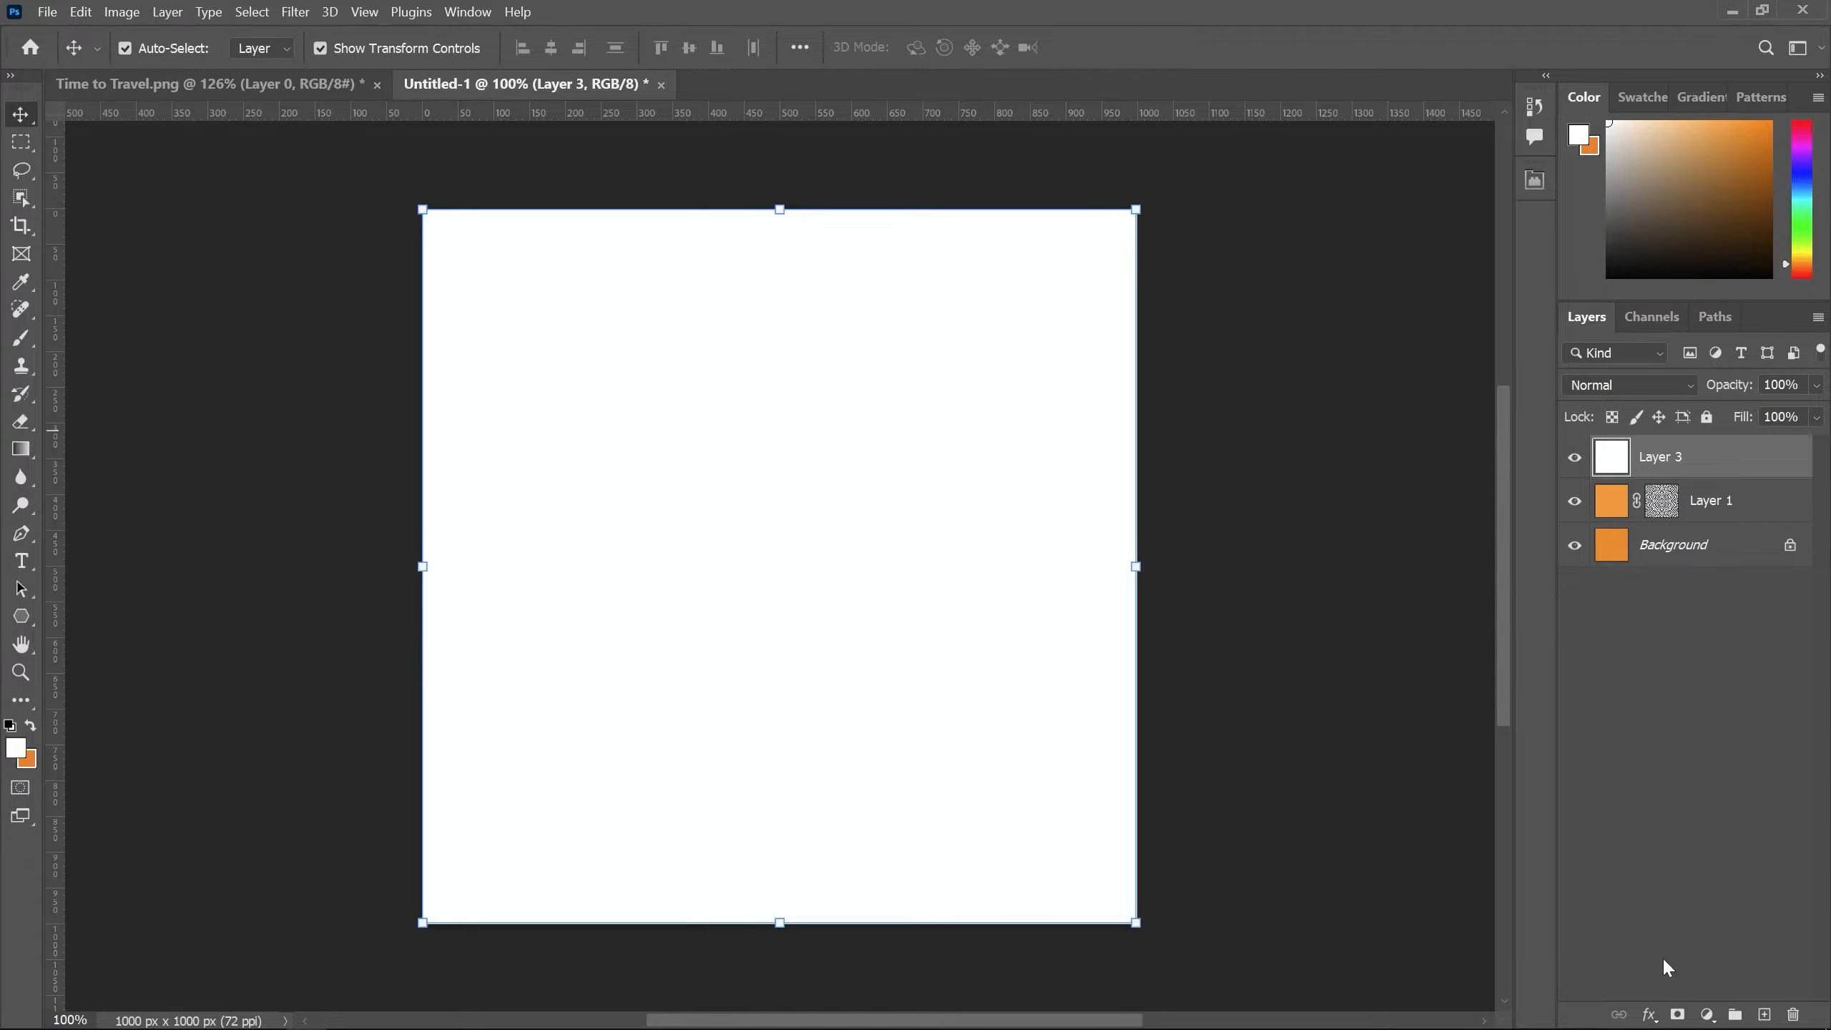
Step: Add a Pattern Overlay to Layer 3 using the round black-and-white gradient pattern from the Halftone Pattern set
left_click(1650, 1015)
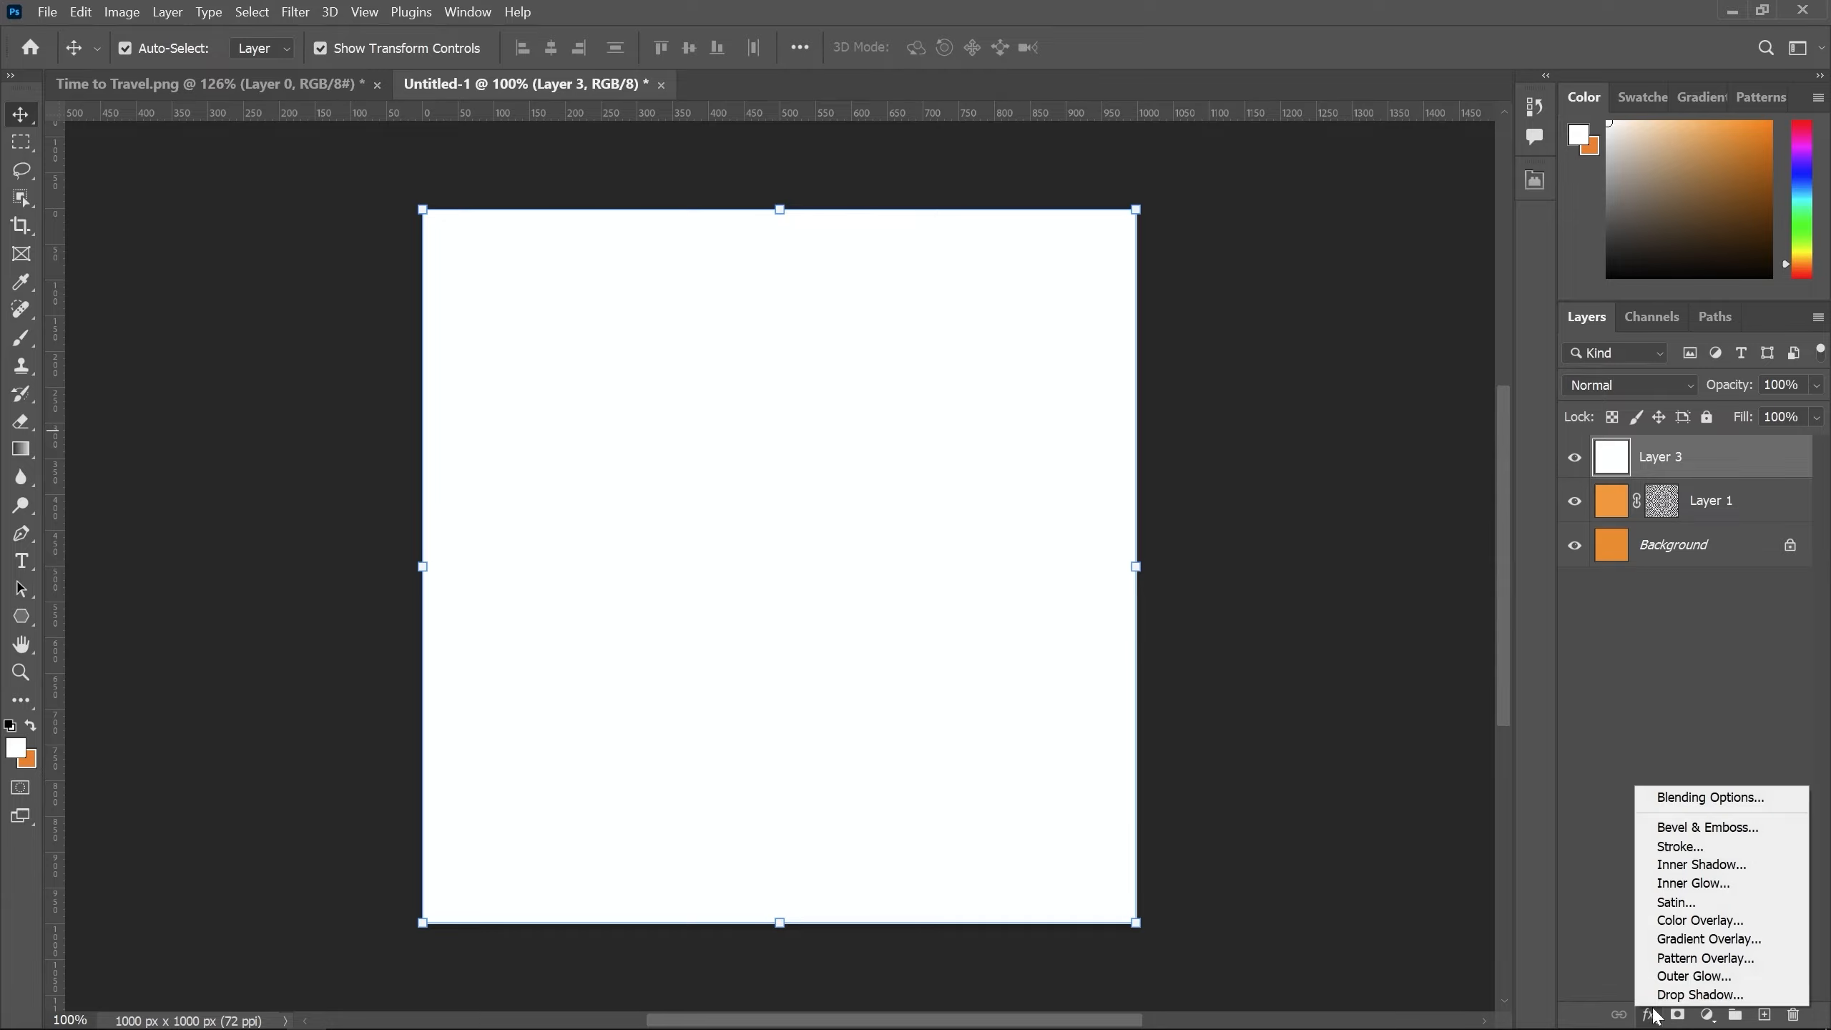
left_click(1672, 799)
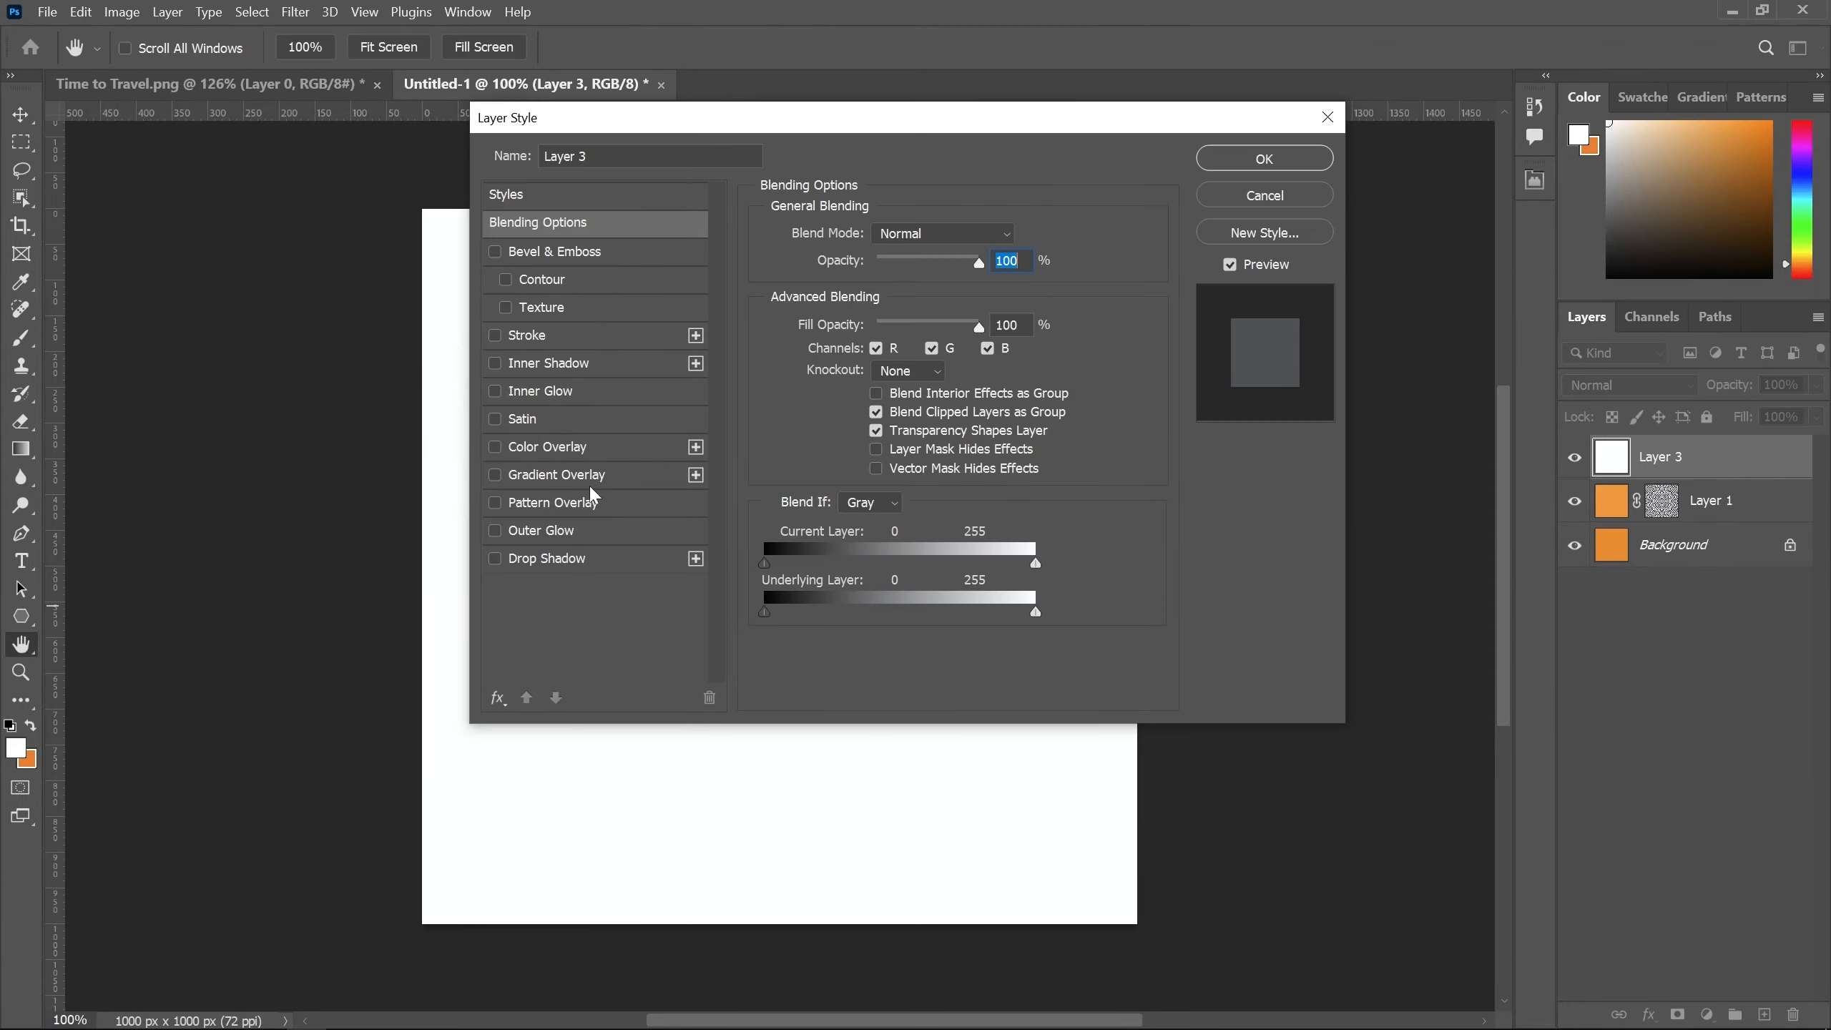
left_click(559, 502)
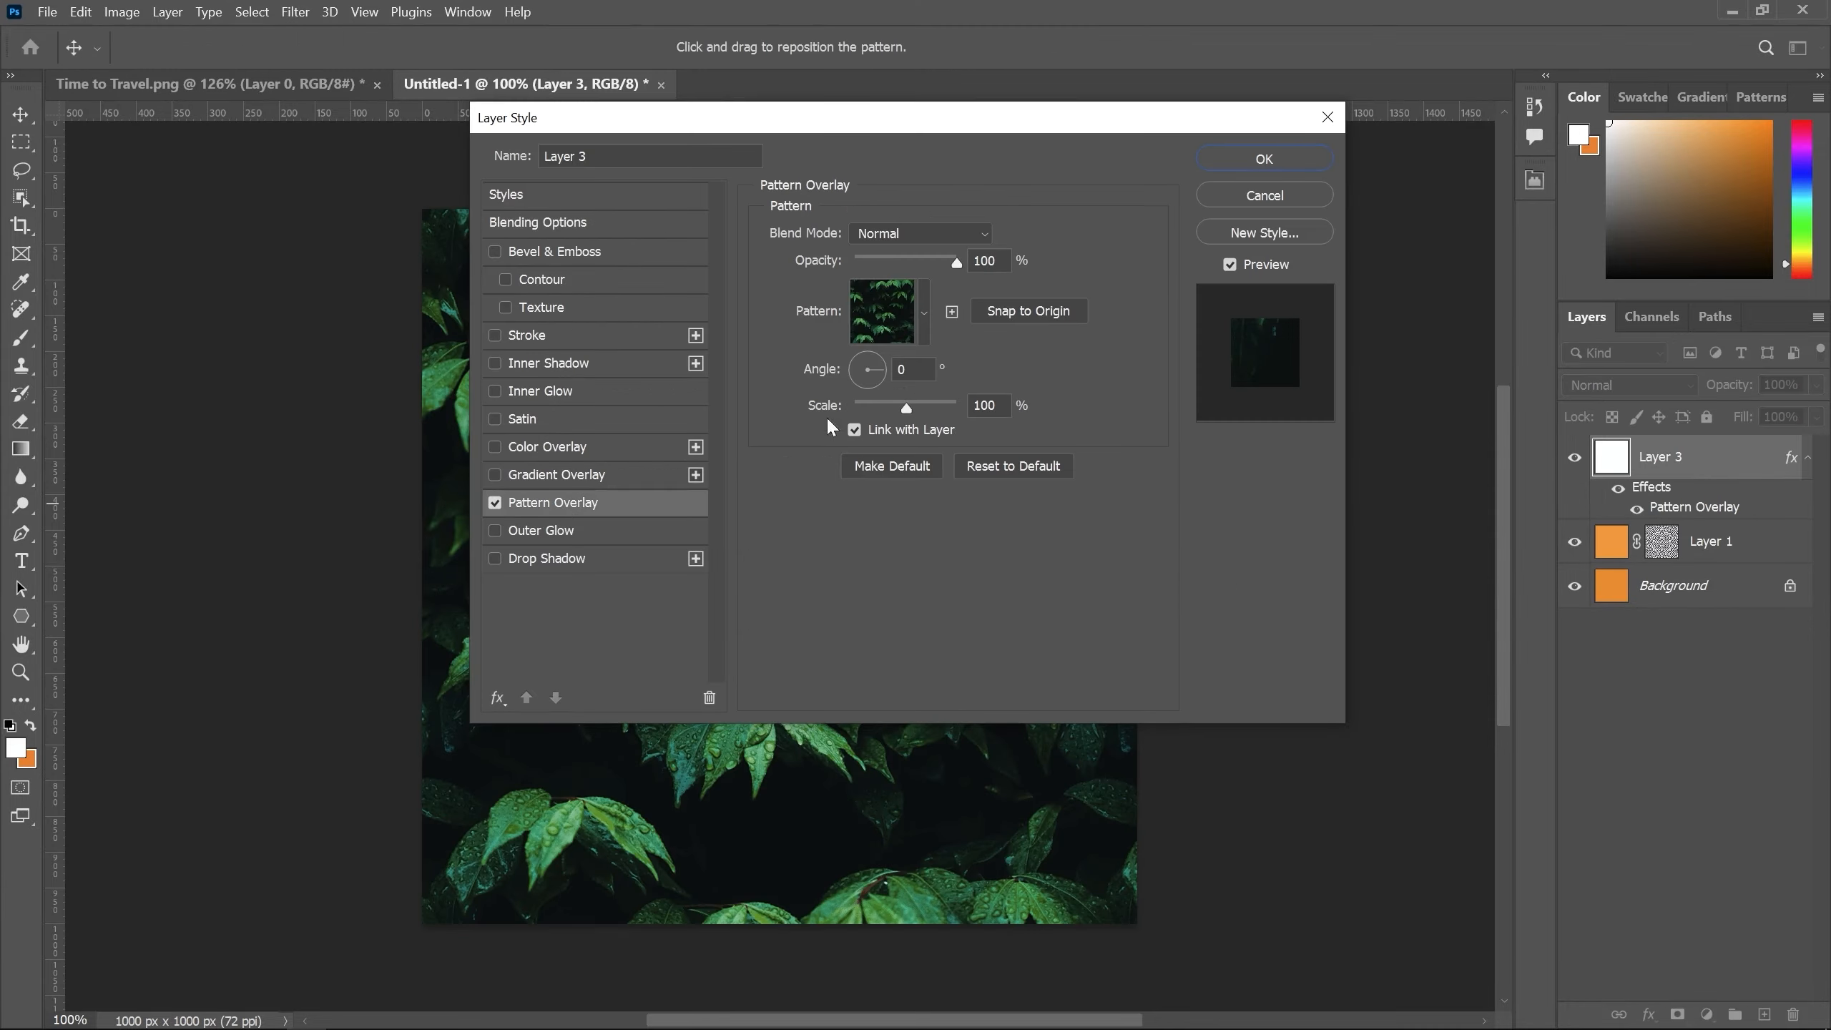
left_click(923, 313)
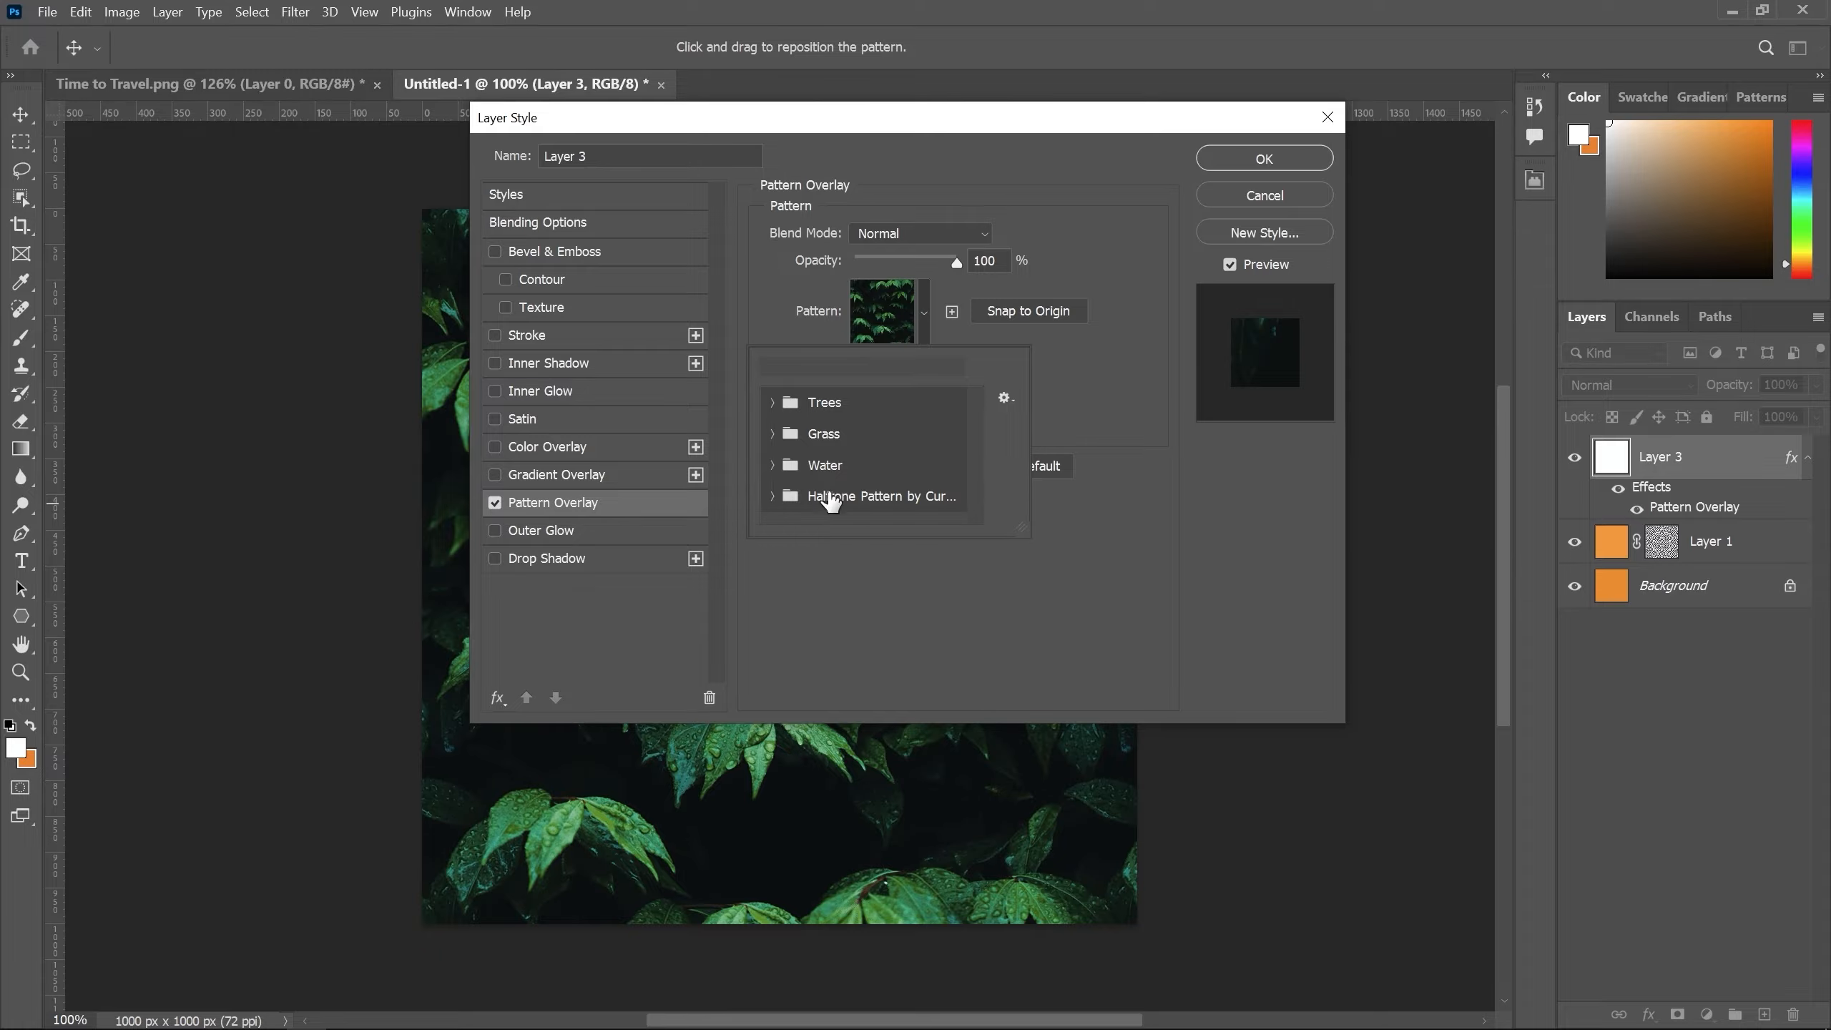
left_click(771, 496)
scroll(894, 500, "down", 1)
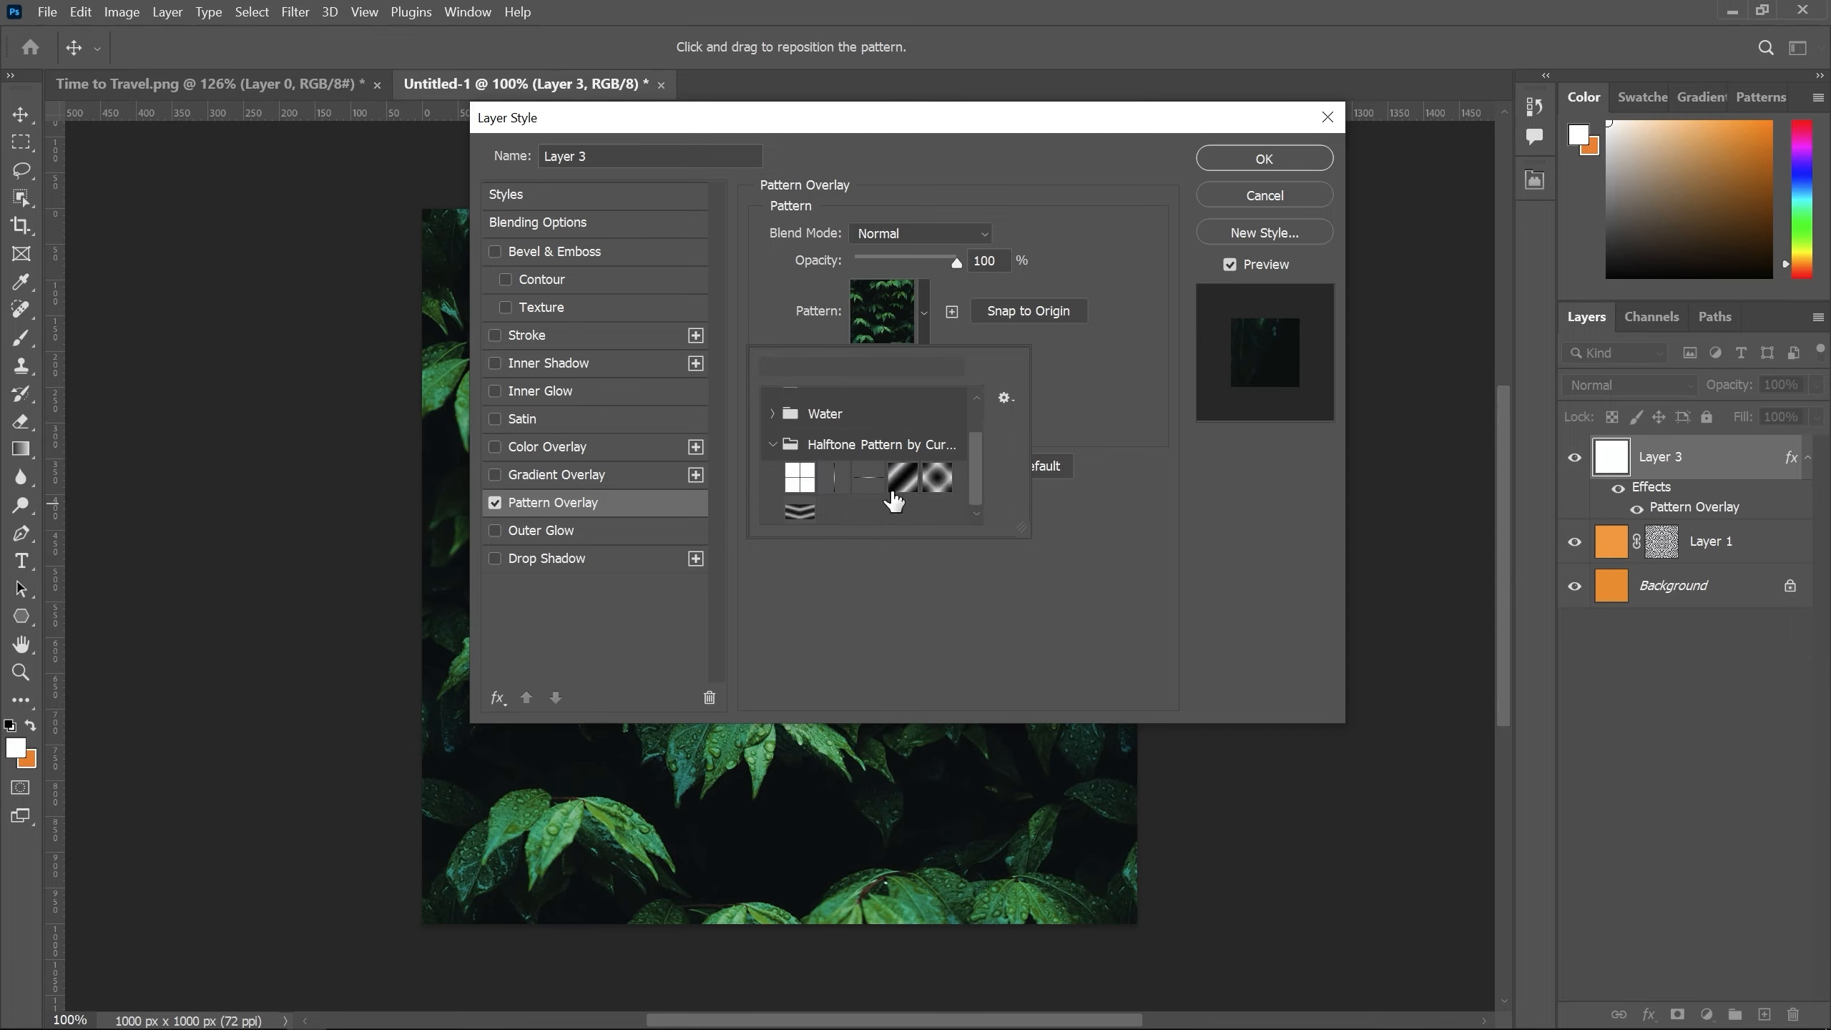
scroll(894, 498, "down", 1)
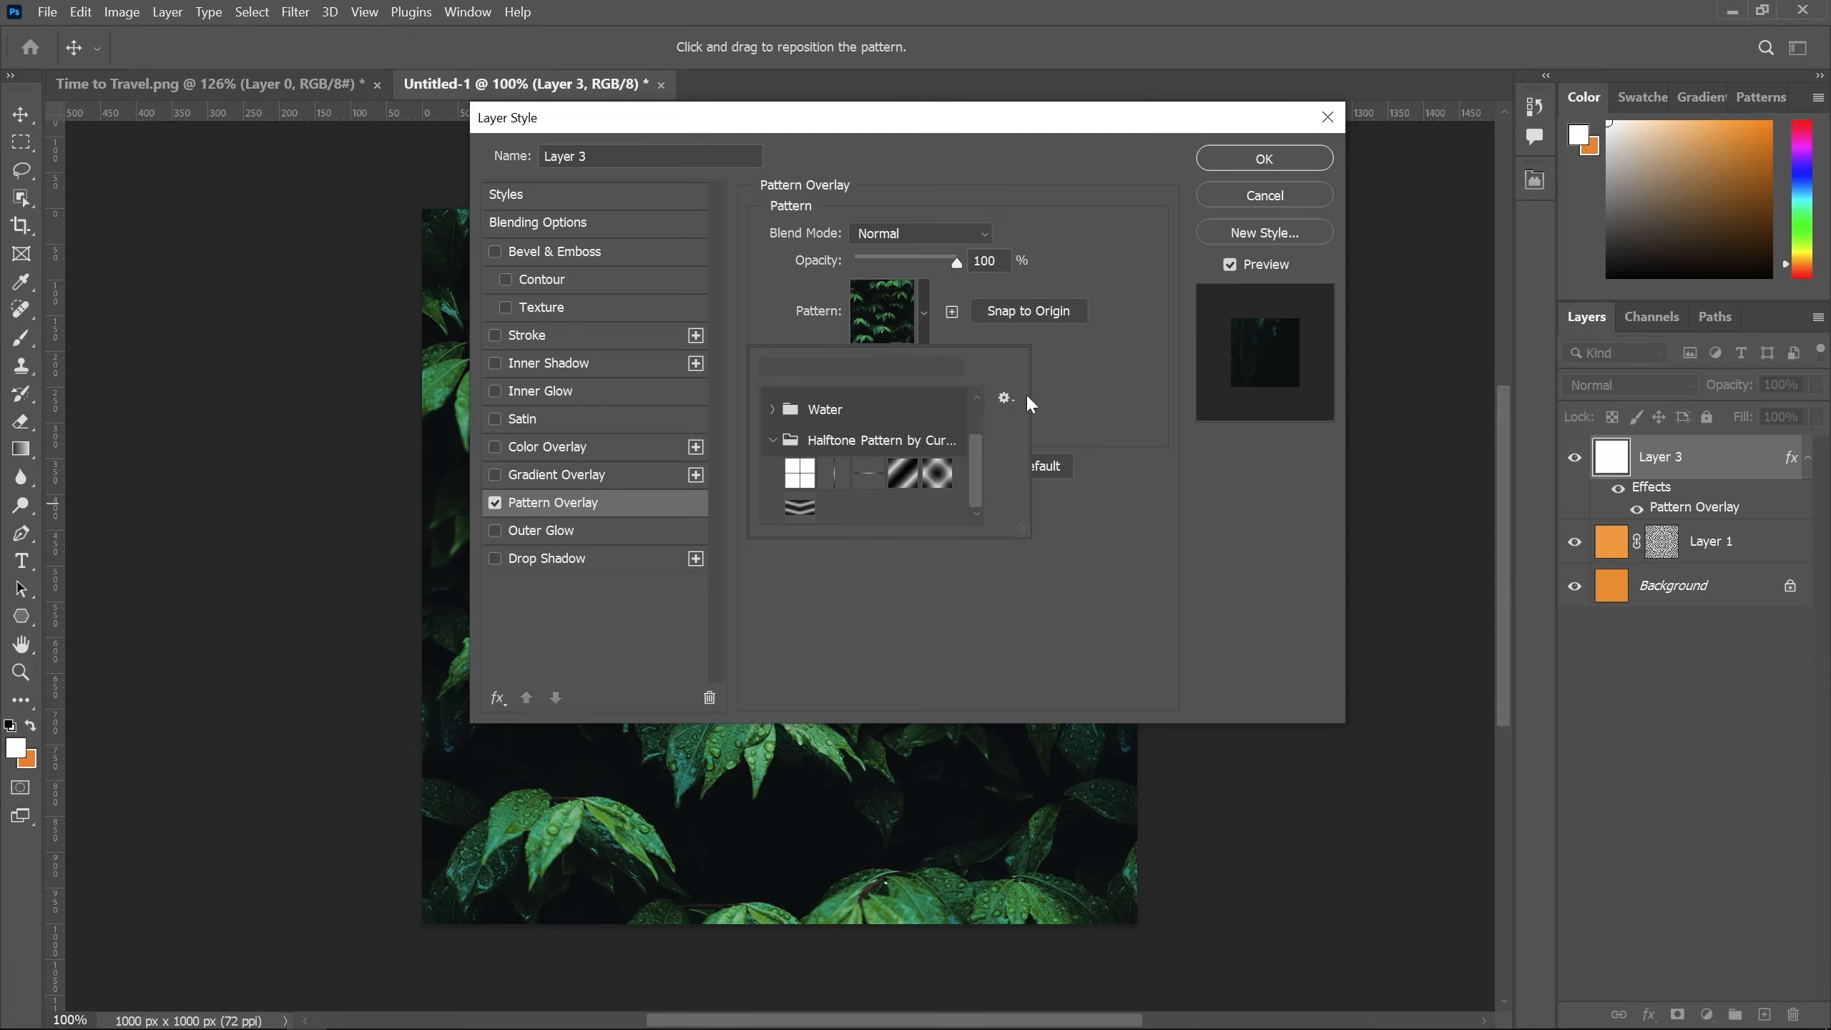
left_click(1006, 398)
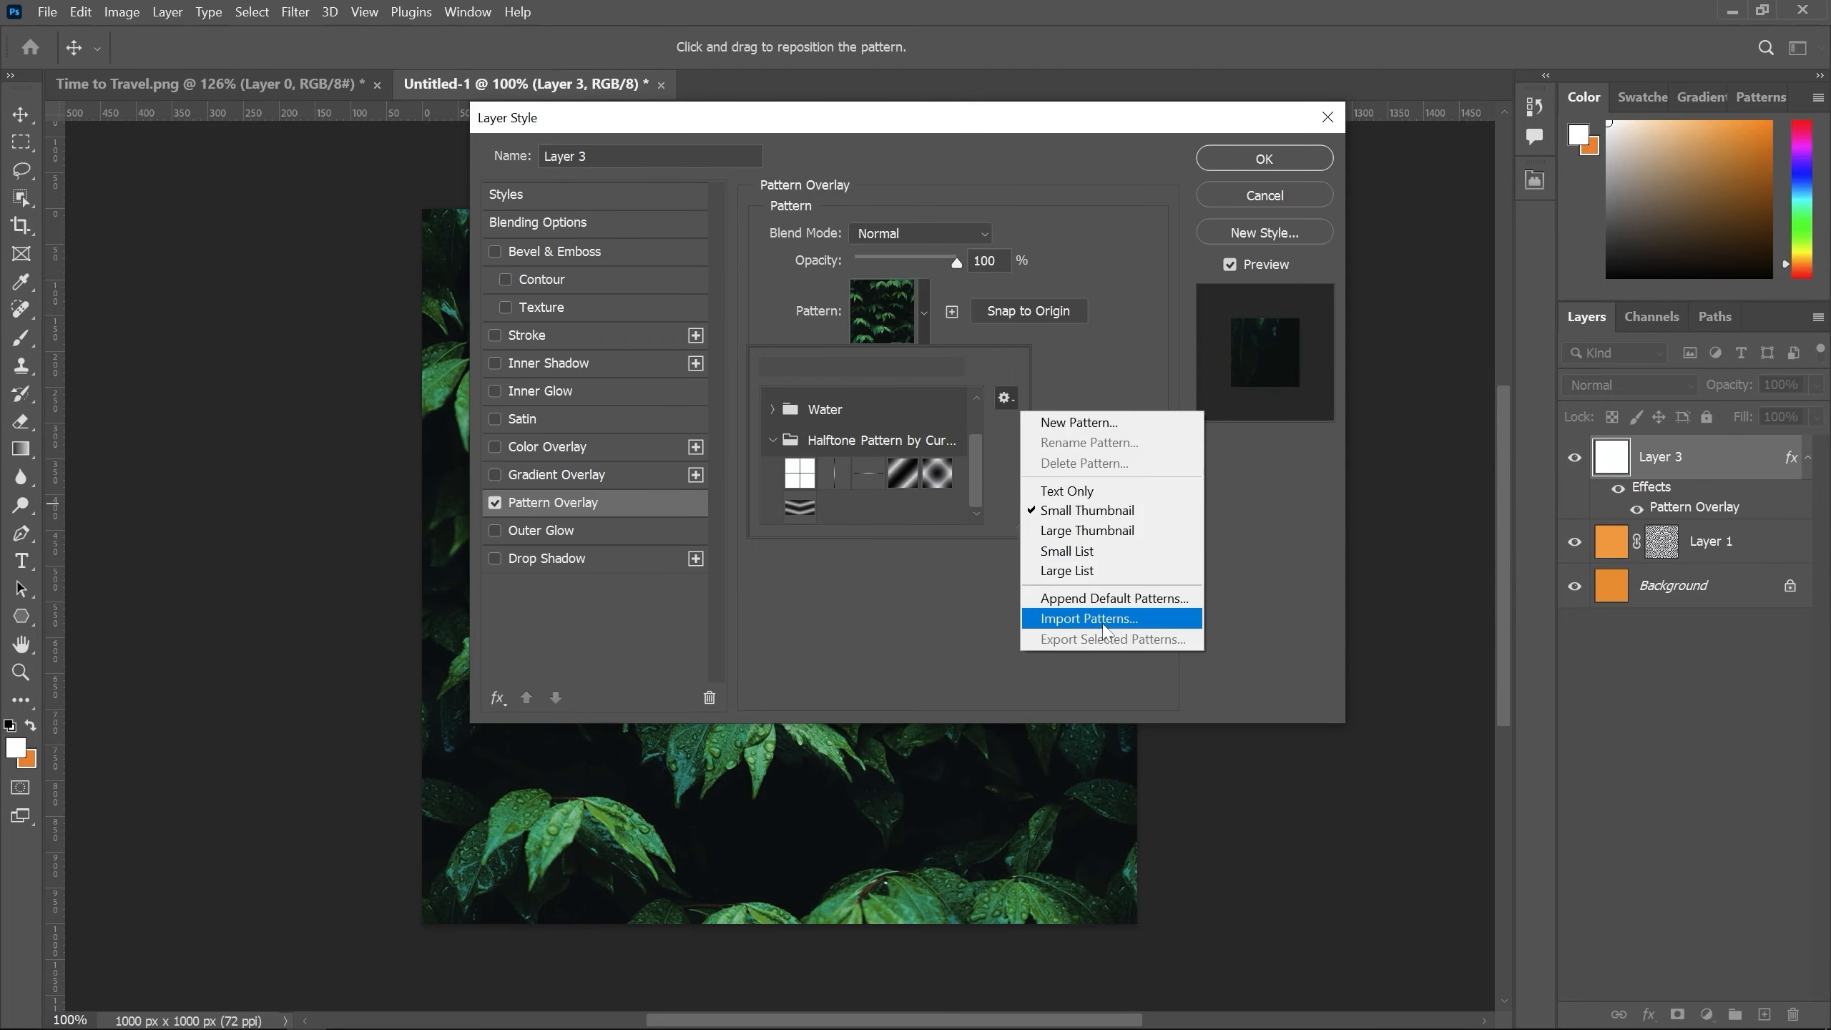
left_click(1122, 360)
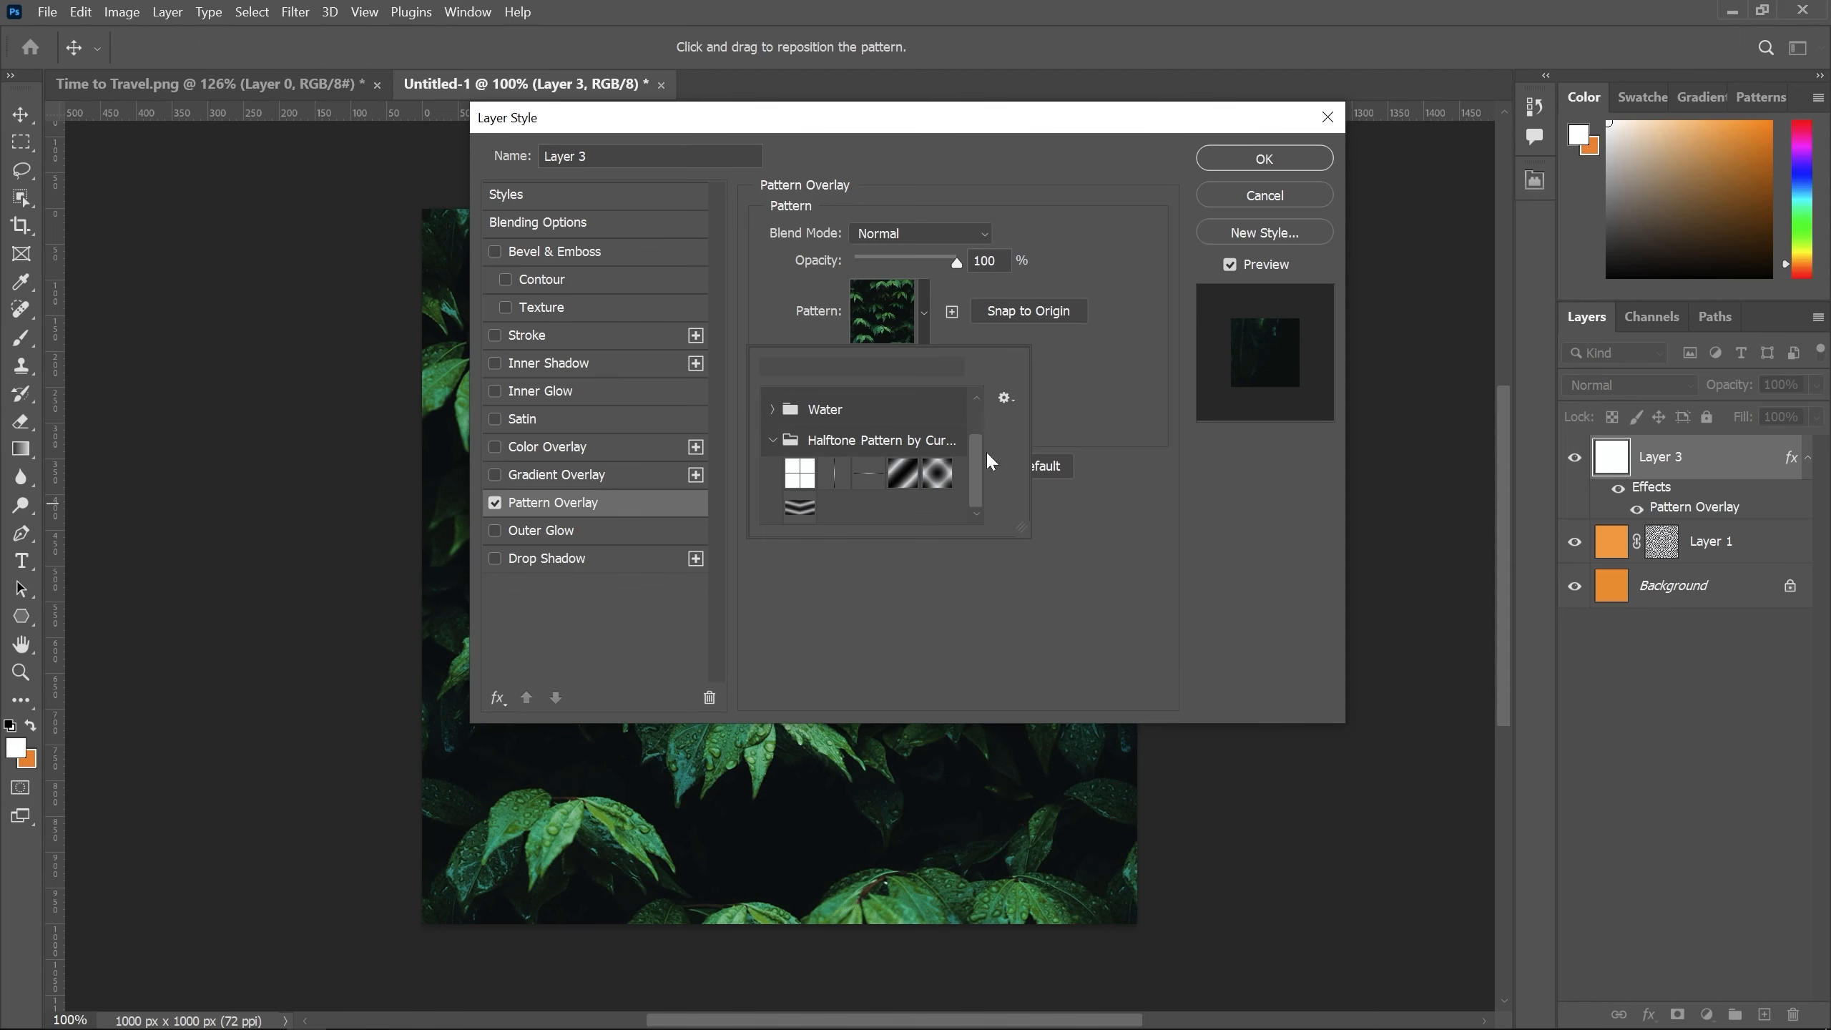
left_click(938, 476)
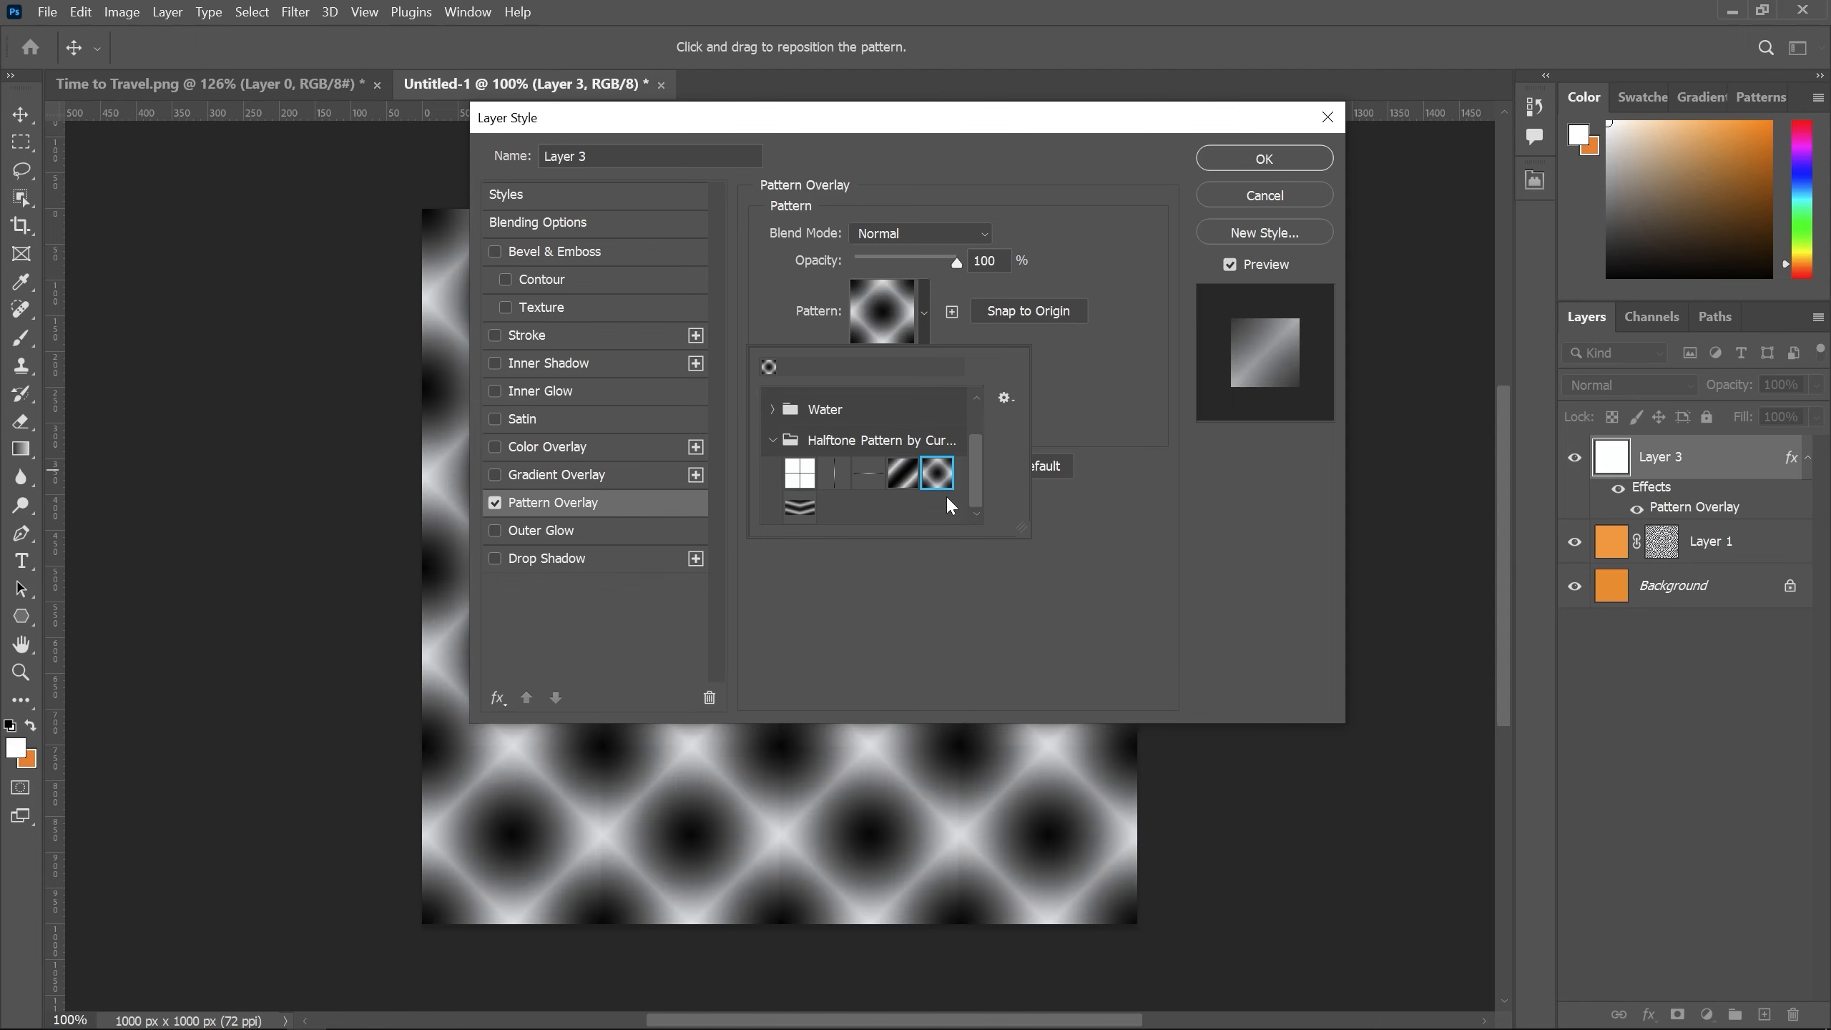
Step: Set Layer 3's Pattern Overlay to 20% scale and Multiply blend mode, and apply the layer style
left_click_drag(1064, 119, 1442, 104)
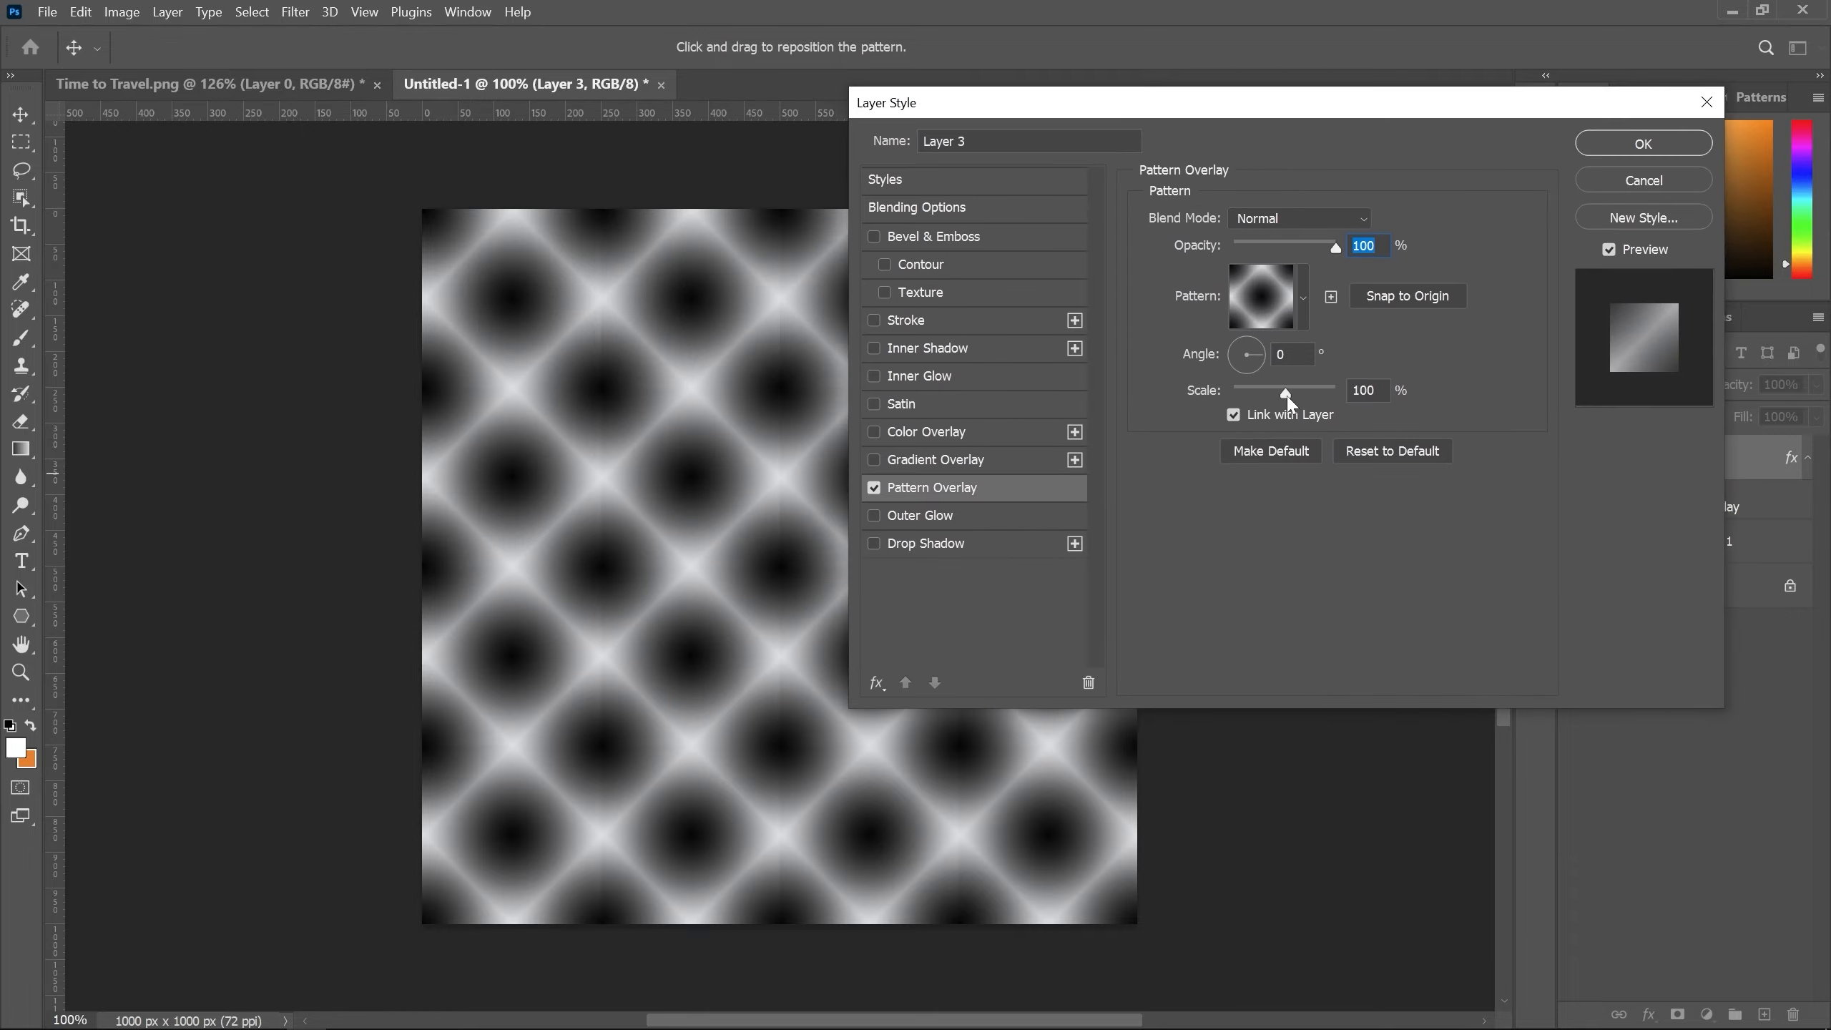
left_click_drag(1287, 398, 1248, 401)
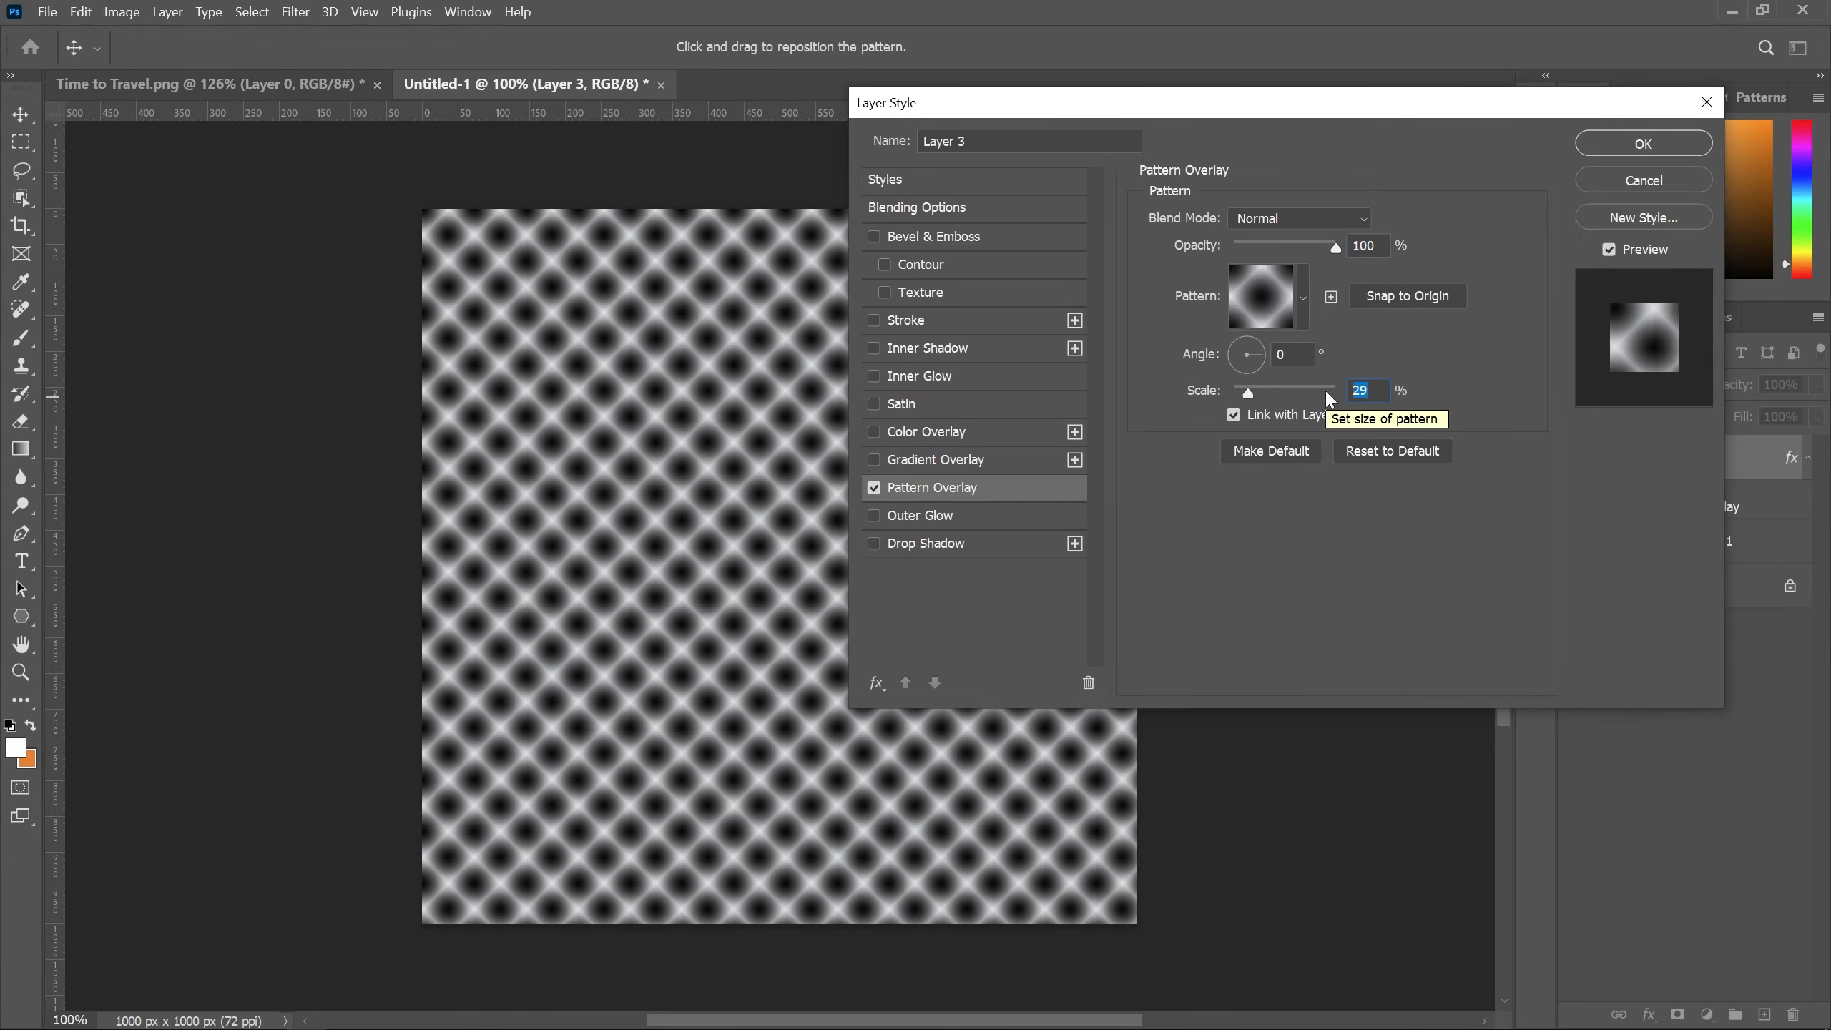
type("20")
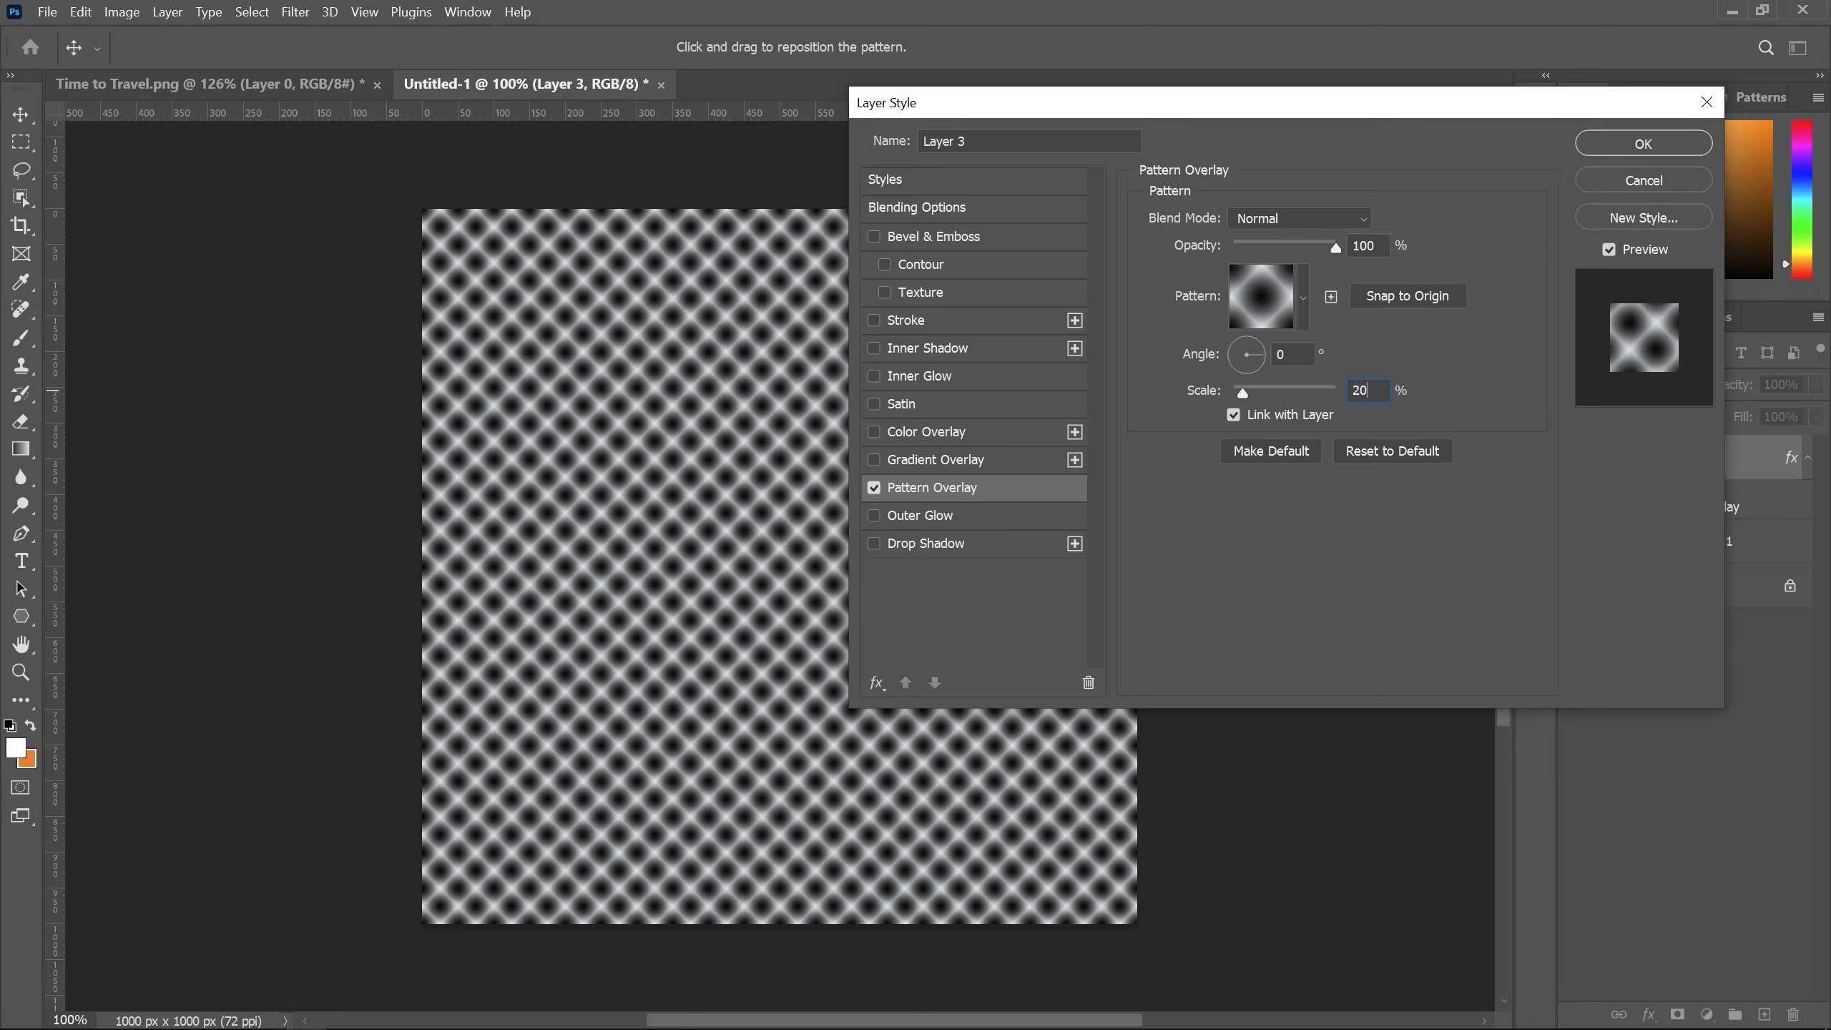
left_click(1382, 495)
left_click(1291, 227)
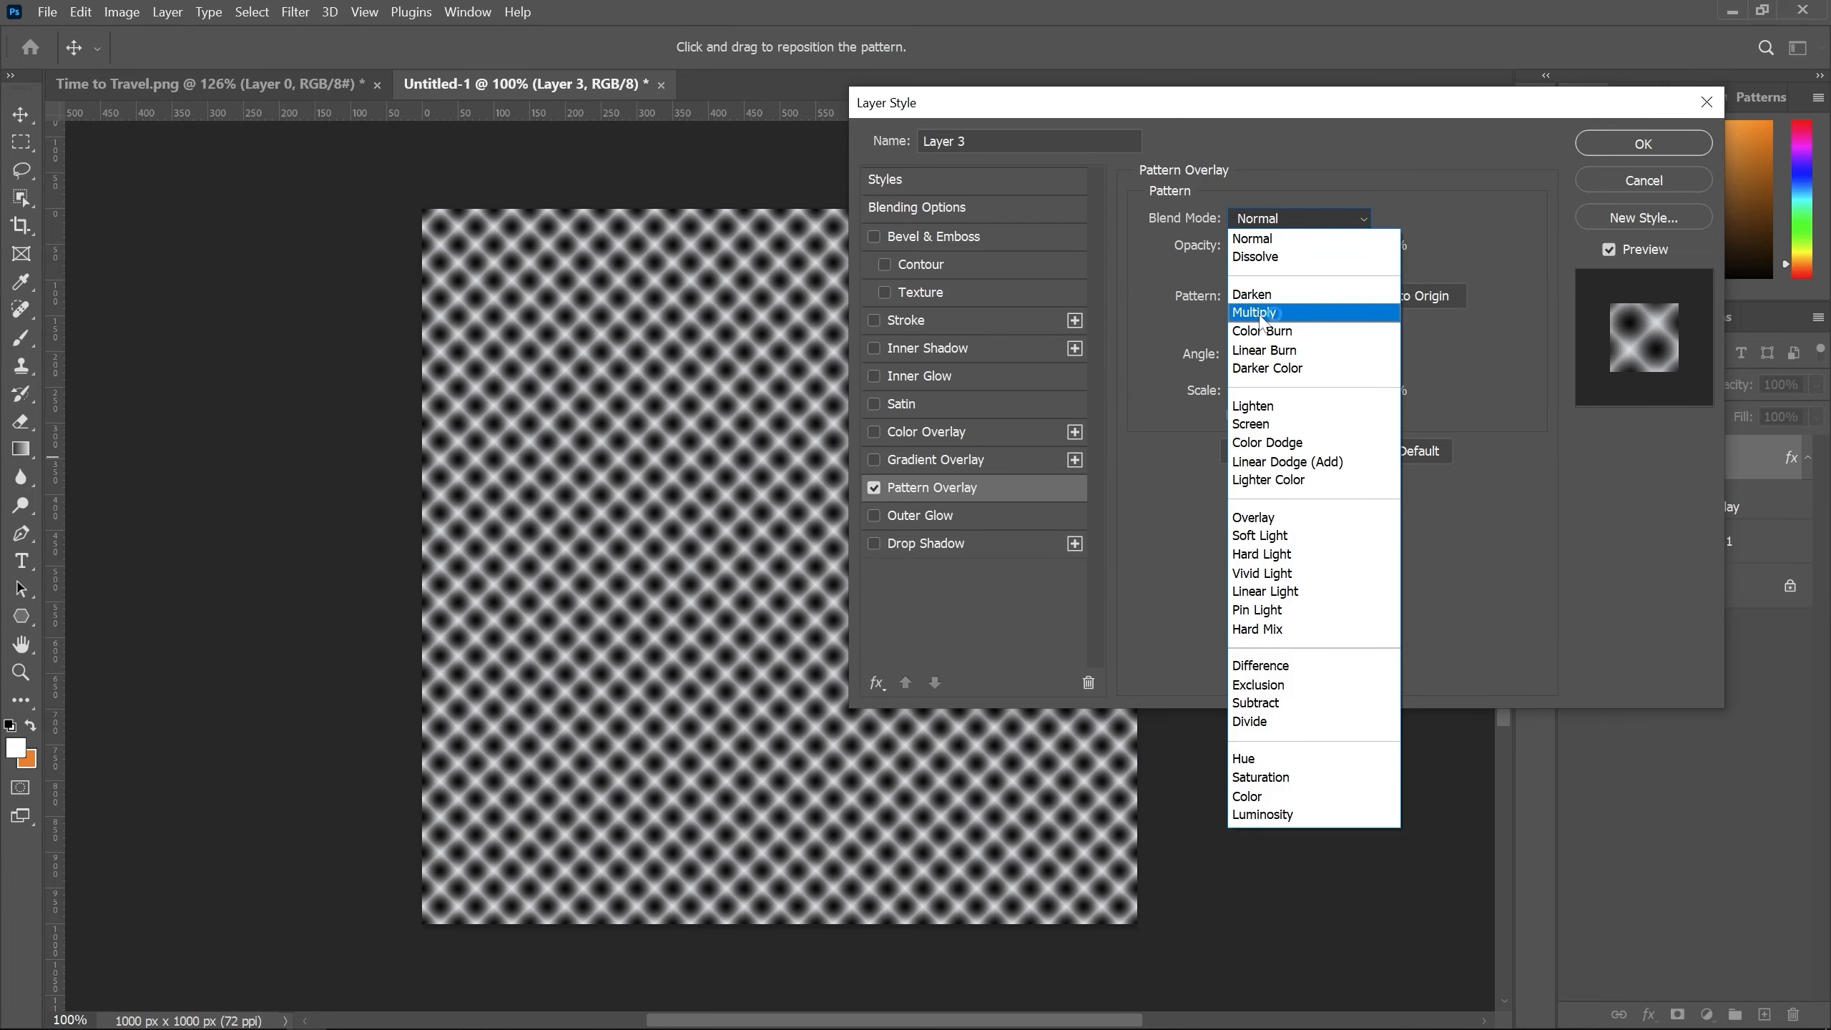
left_click(1262, 315)
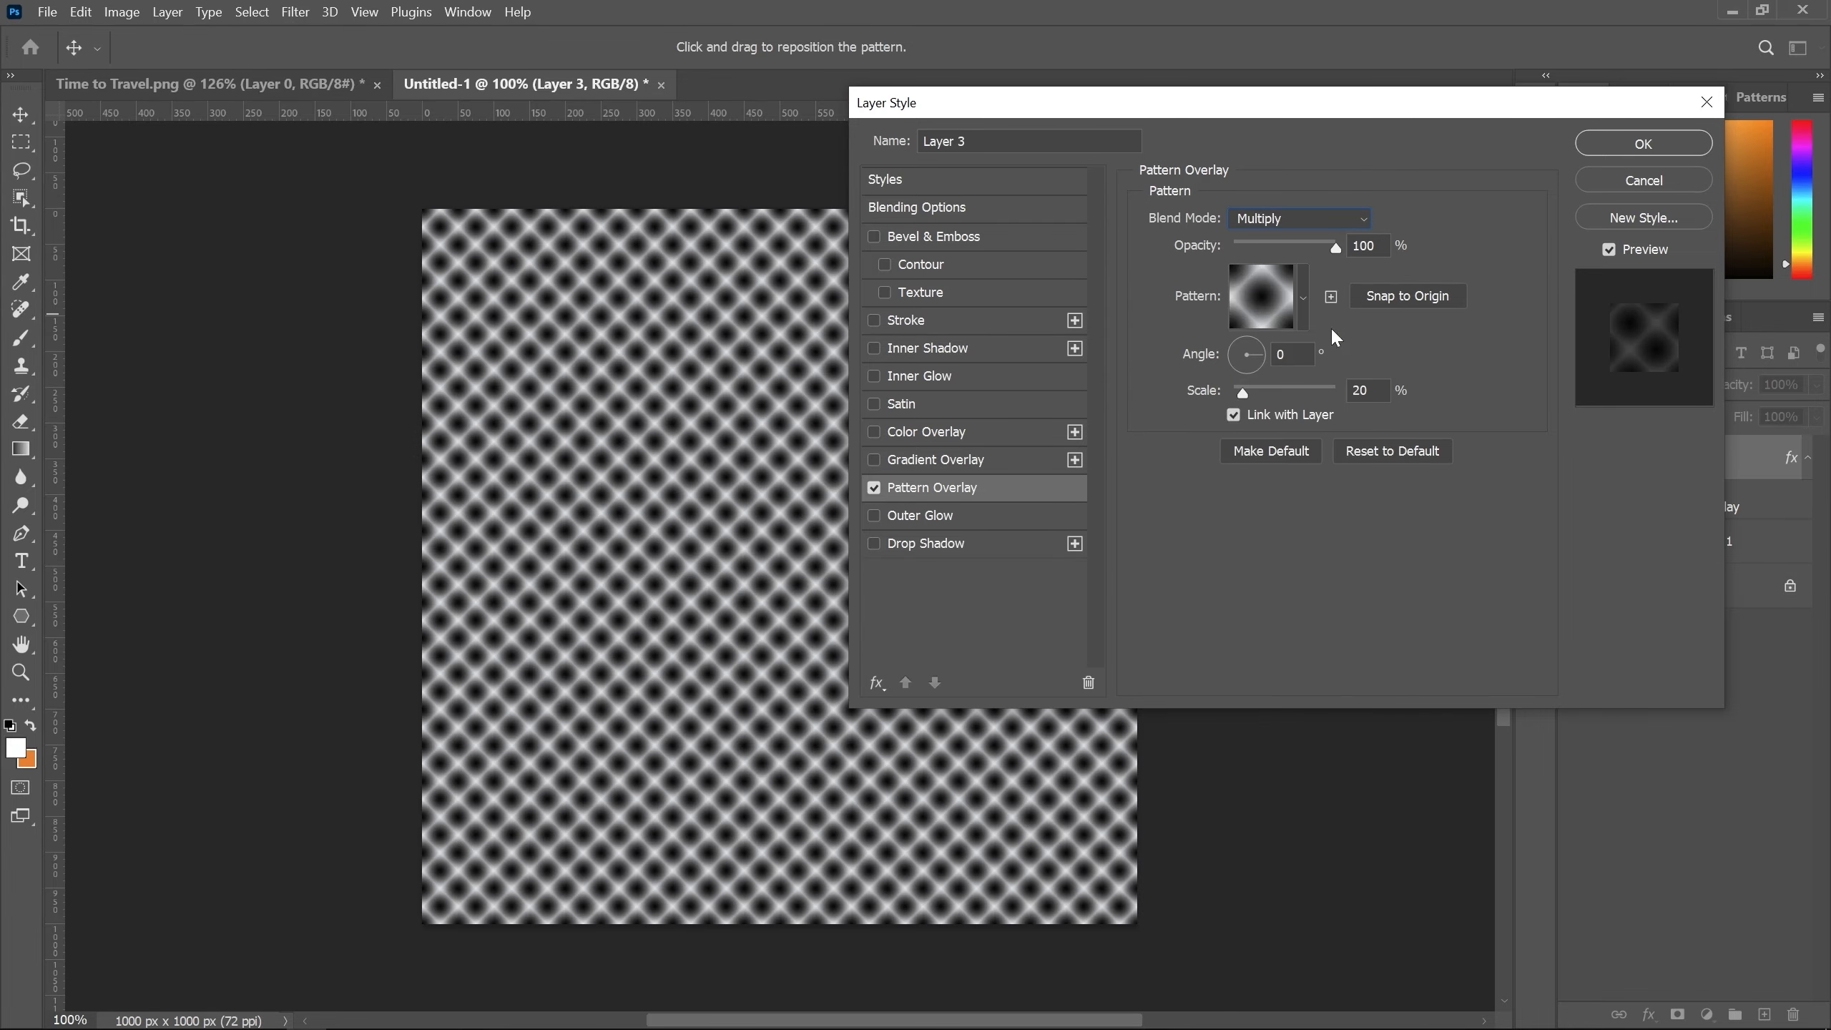
left_click(1642, 144)
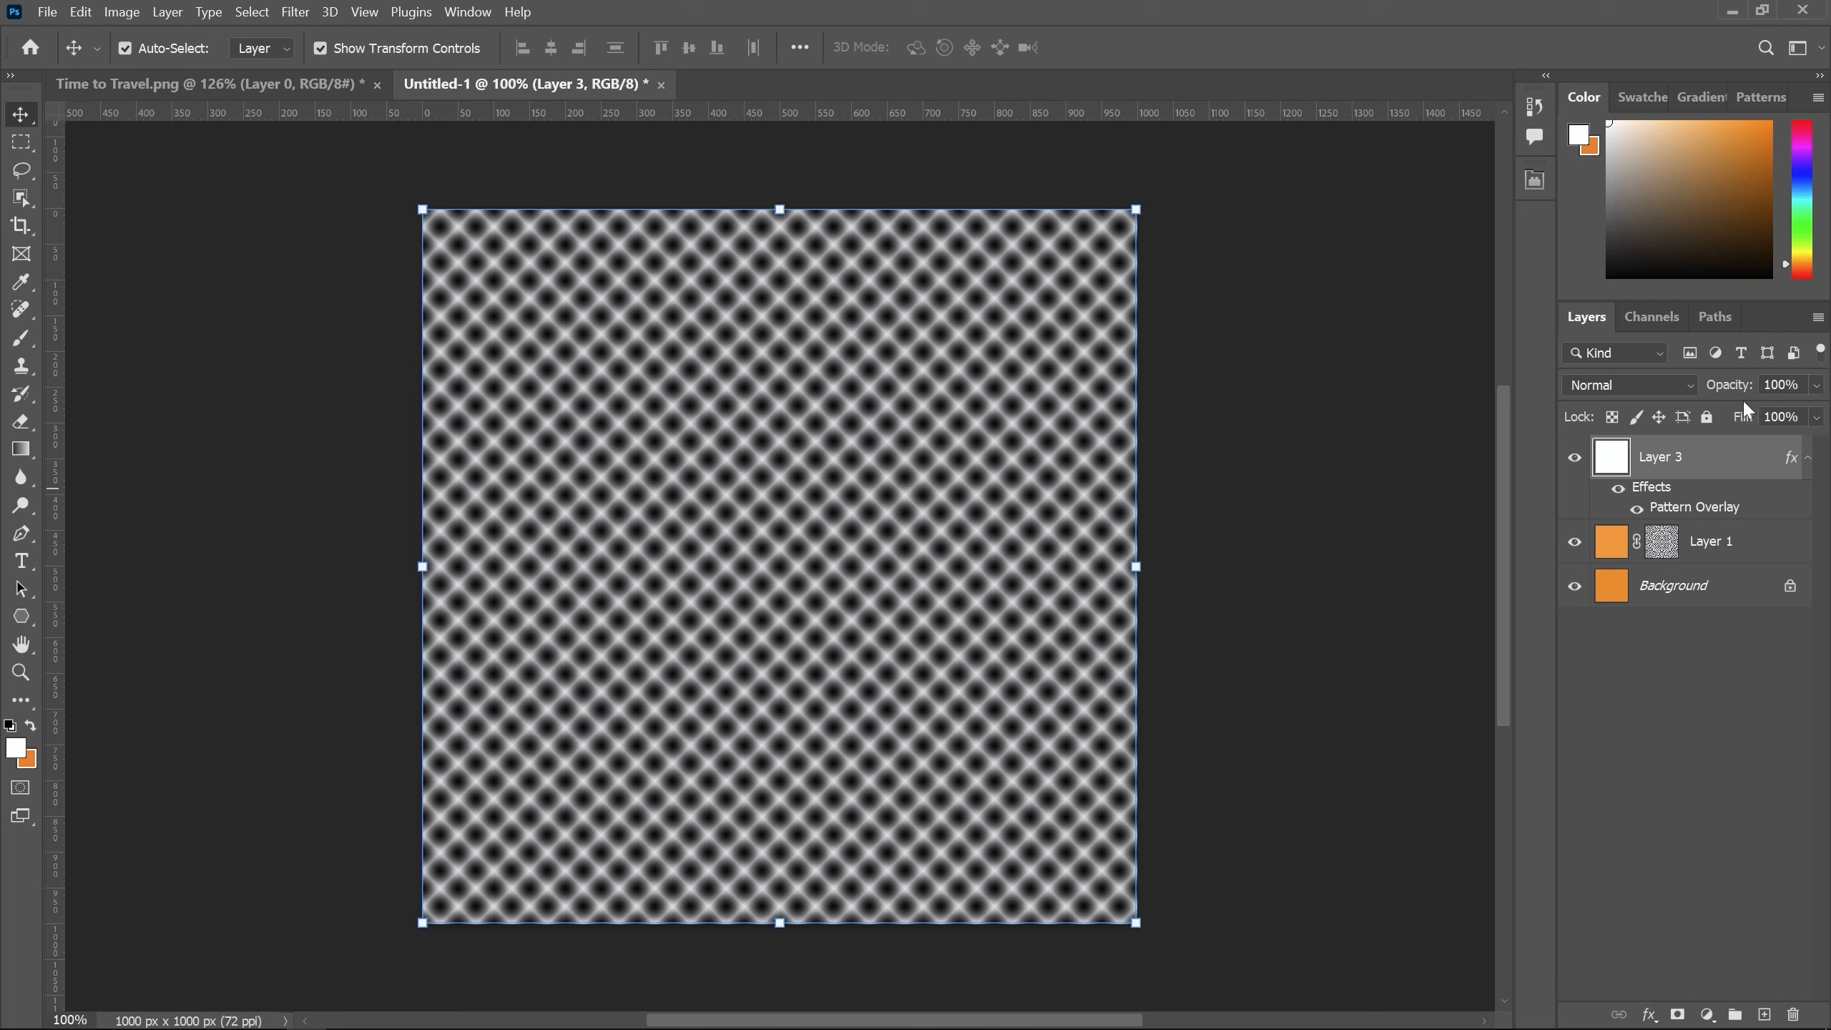
Step: Reduce Layer 3's fill to 0% and its opacity to 7%, leaving a faint pattern over the orange background
mouse_move(1748, 424)
left_mouse_down()
mouse_move(1672, 421)
mouse_move(1720, 427)
left_mouse_up()
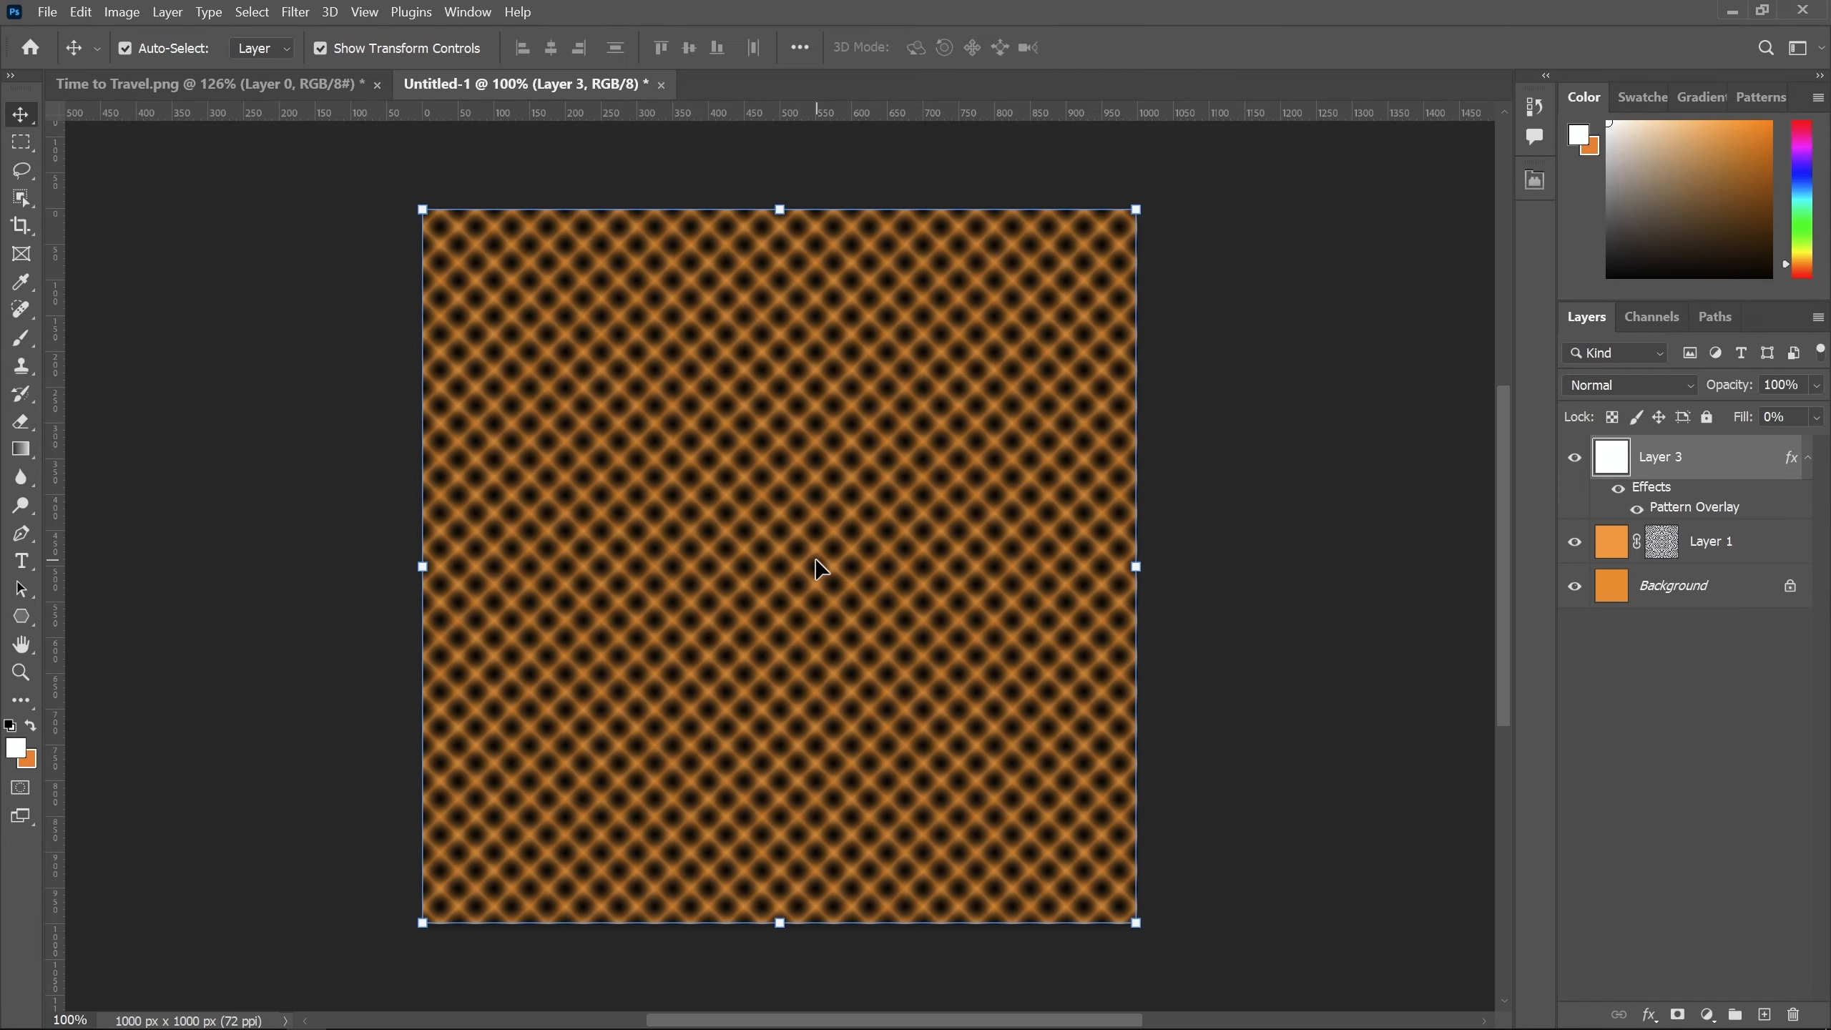
mouse_move(1731, 390)
left_mouse_down()
mouse_move(1695, 387)
mouse_move(1730, 390)
left_mouse_up()
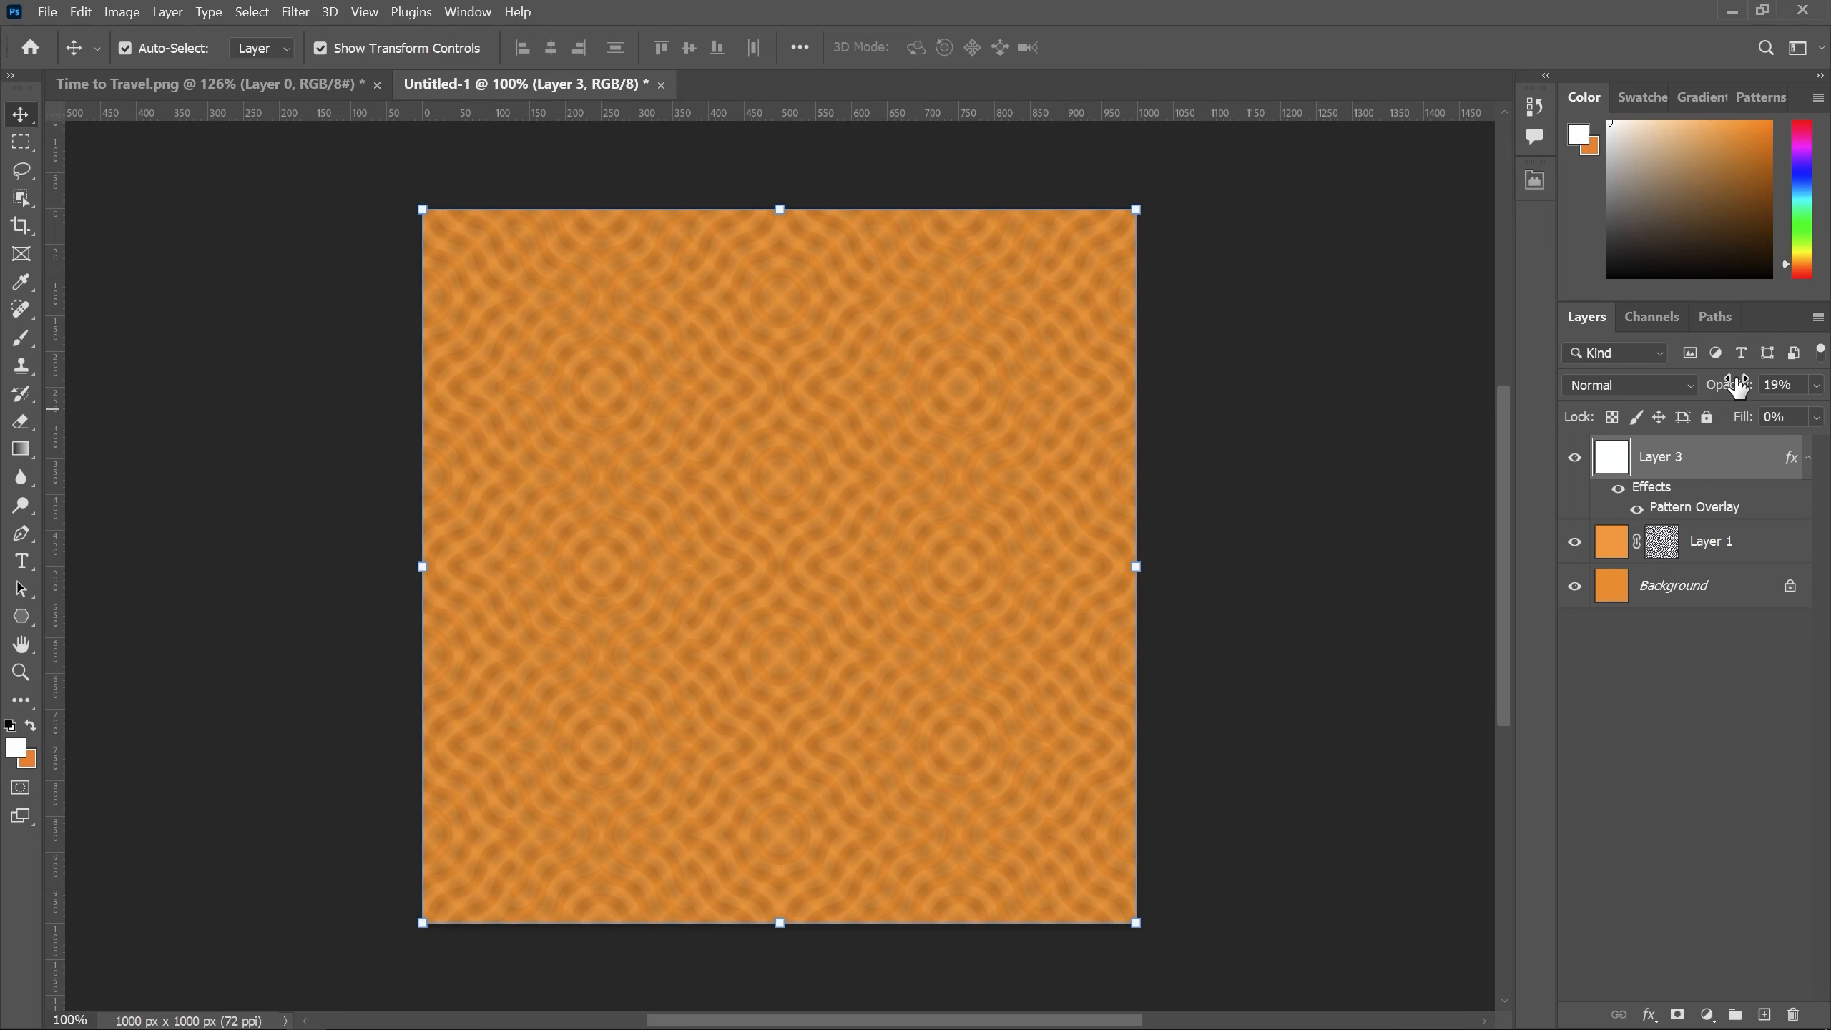
left_click_drag(1737, 387, 1712, 395)
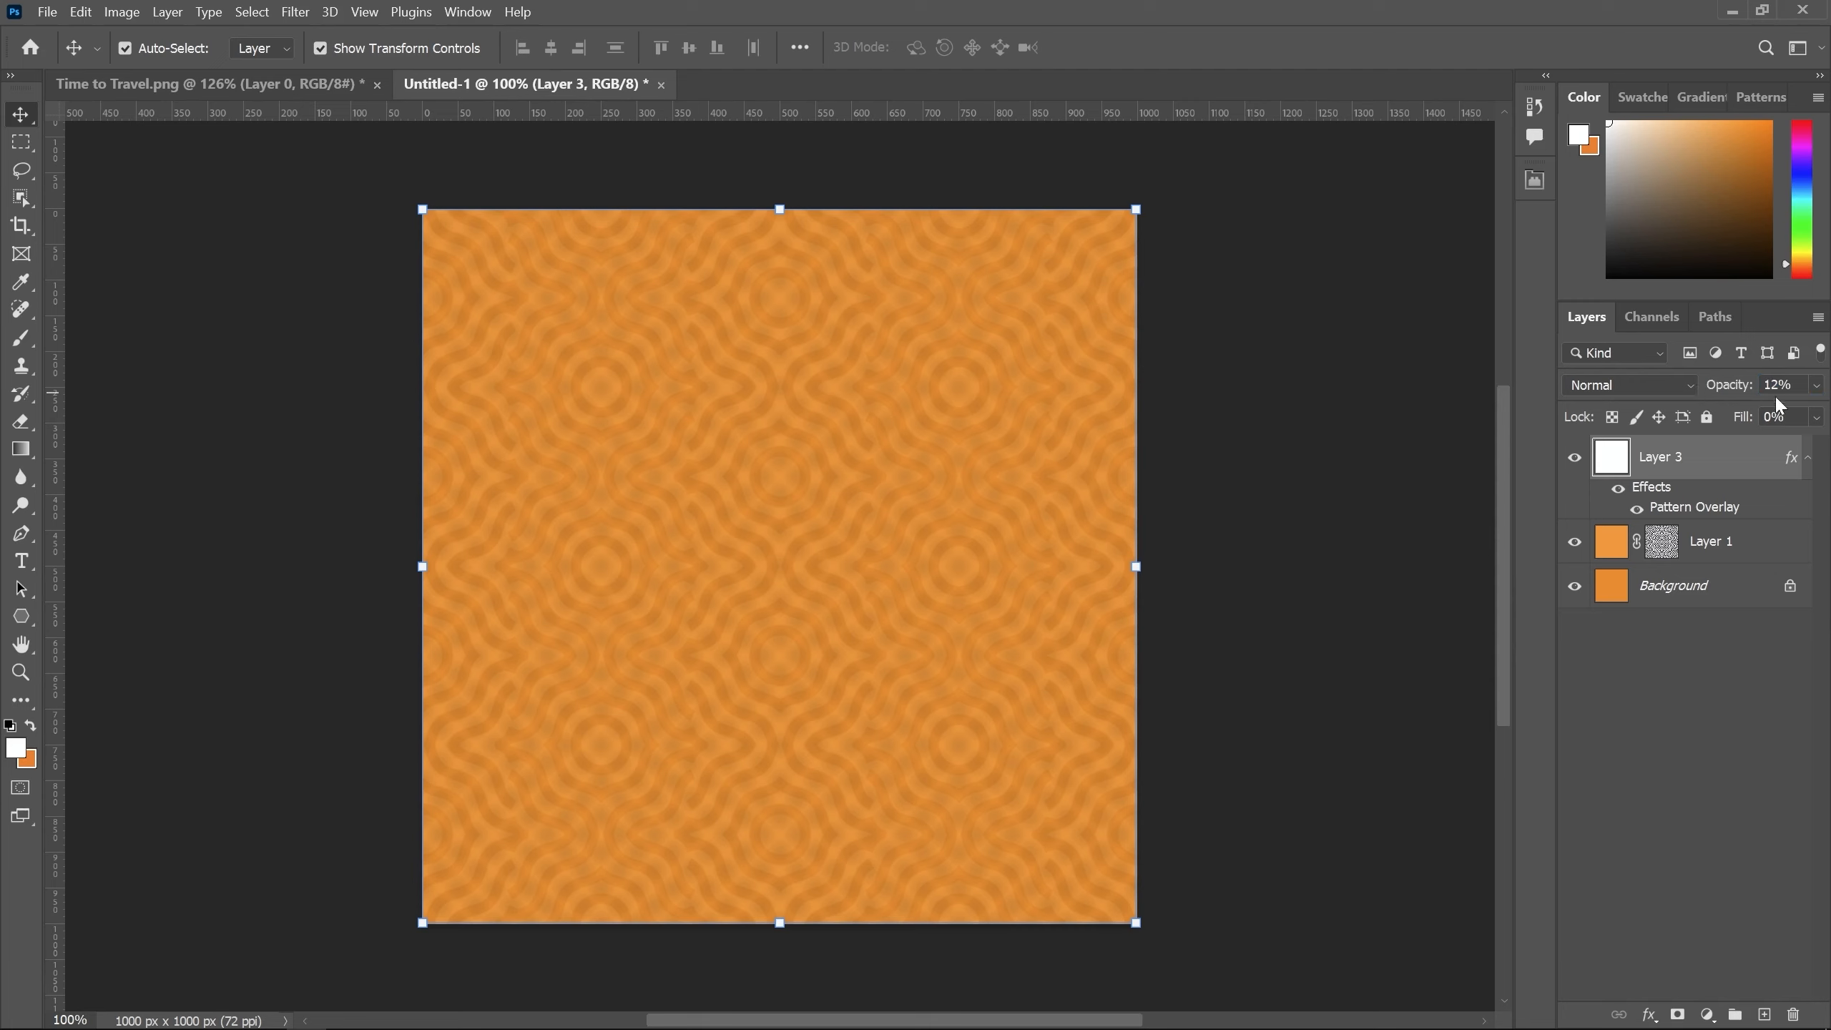
left_click_drag(1779, 386, 1720, 388)
type("7")
left_click(1154, 484)
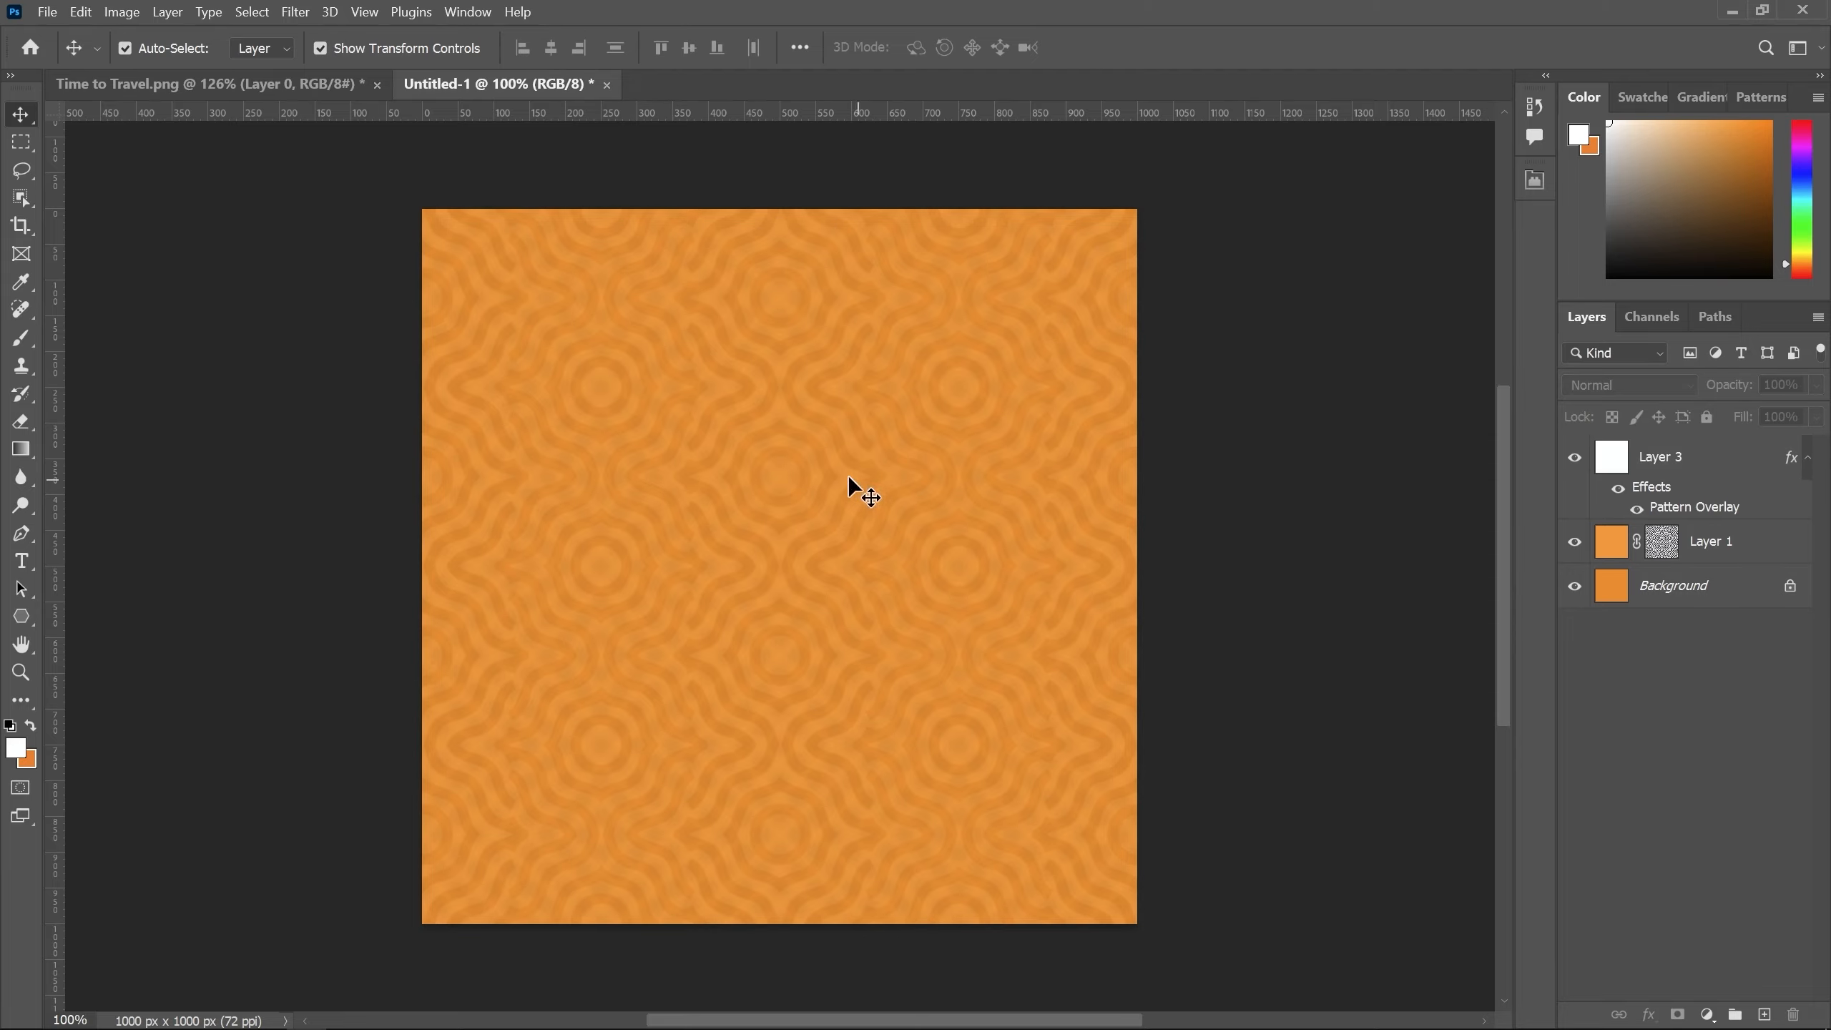
Step: Reopen Layer 3's Pattern Overlay settings and set the pattern scale to 10%
scroll(847, 476, "up", 6)
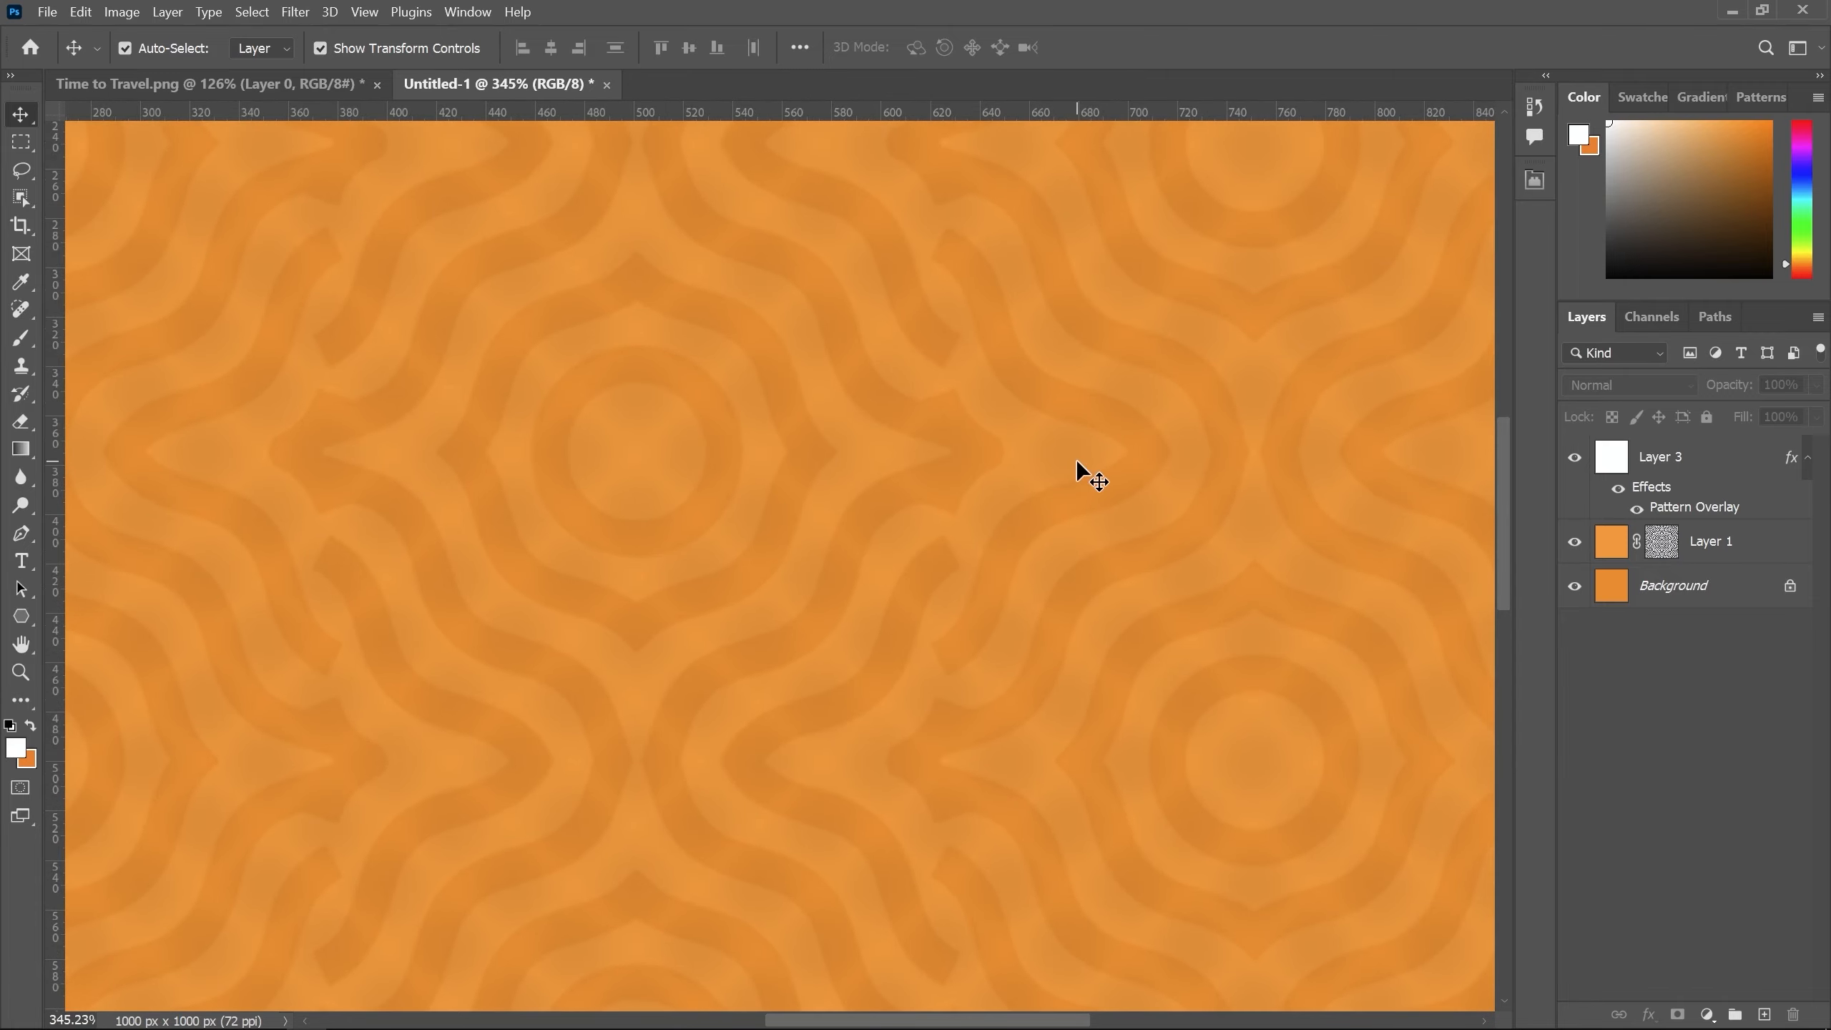
left_click(1720, 459)
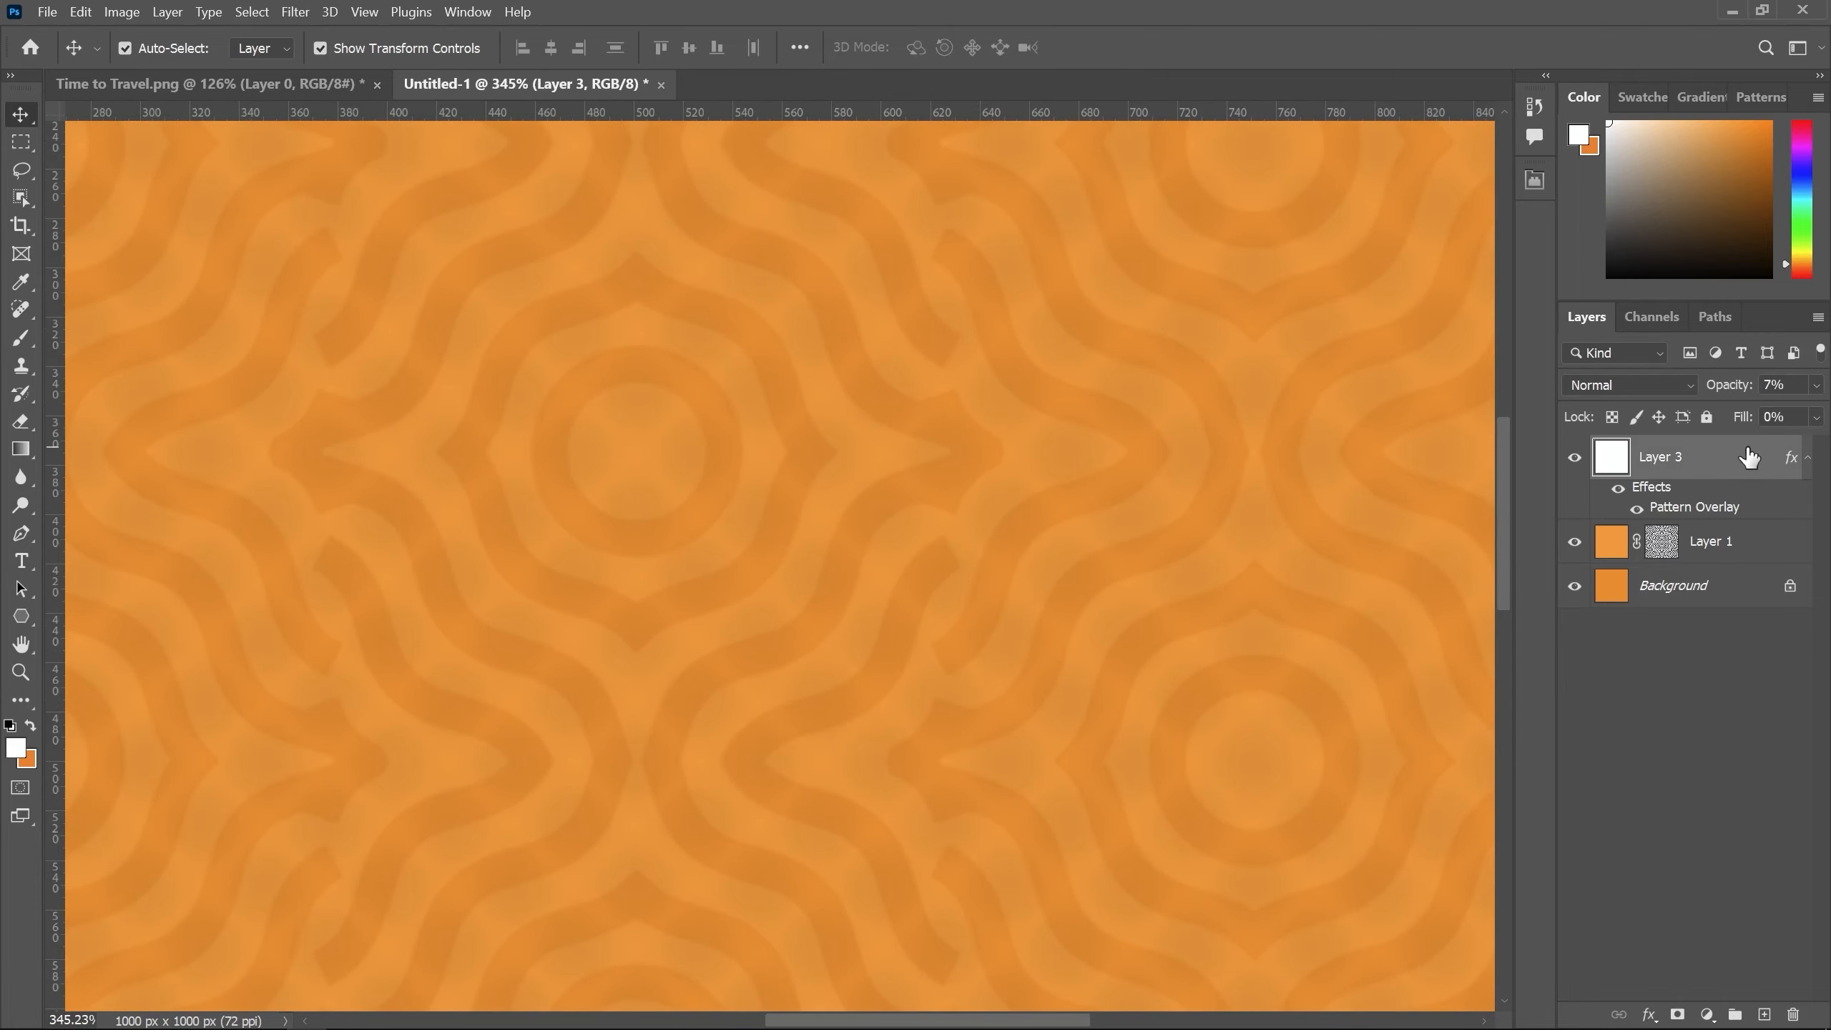
double_click(1753, 464)
left_click(981, 490)
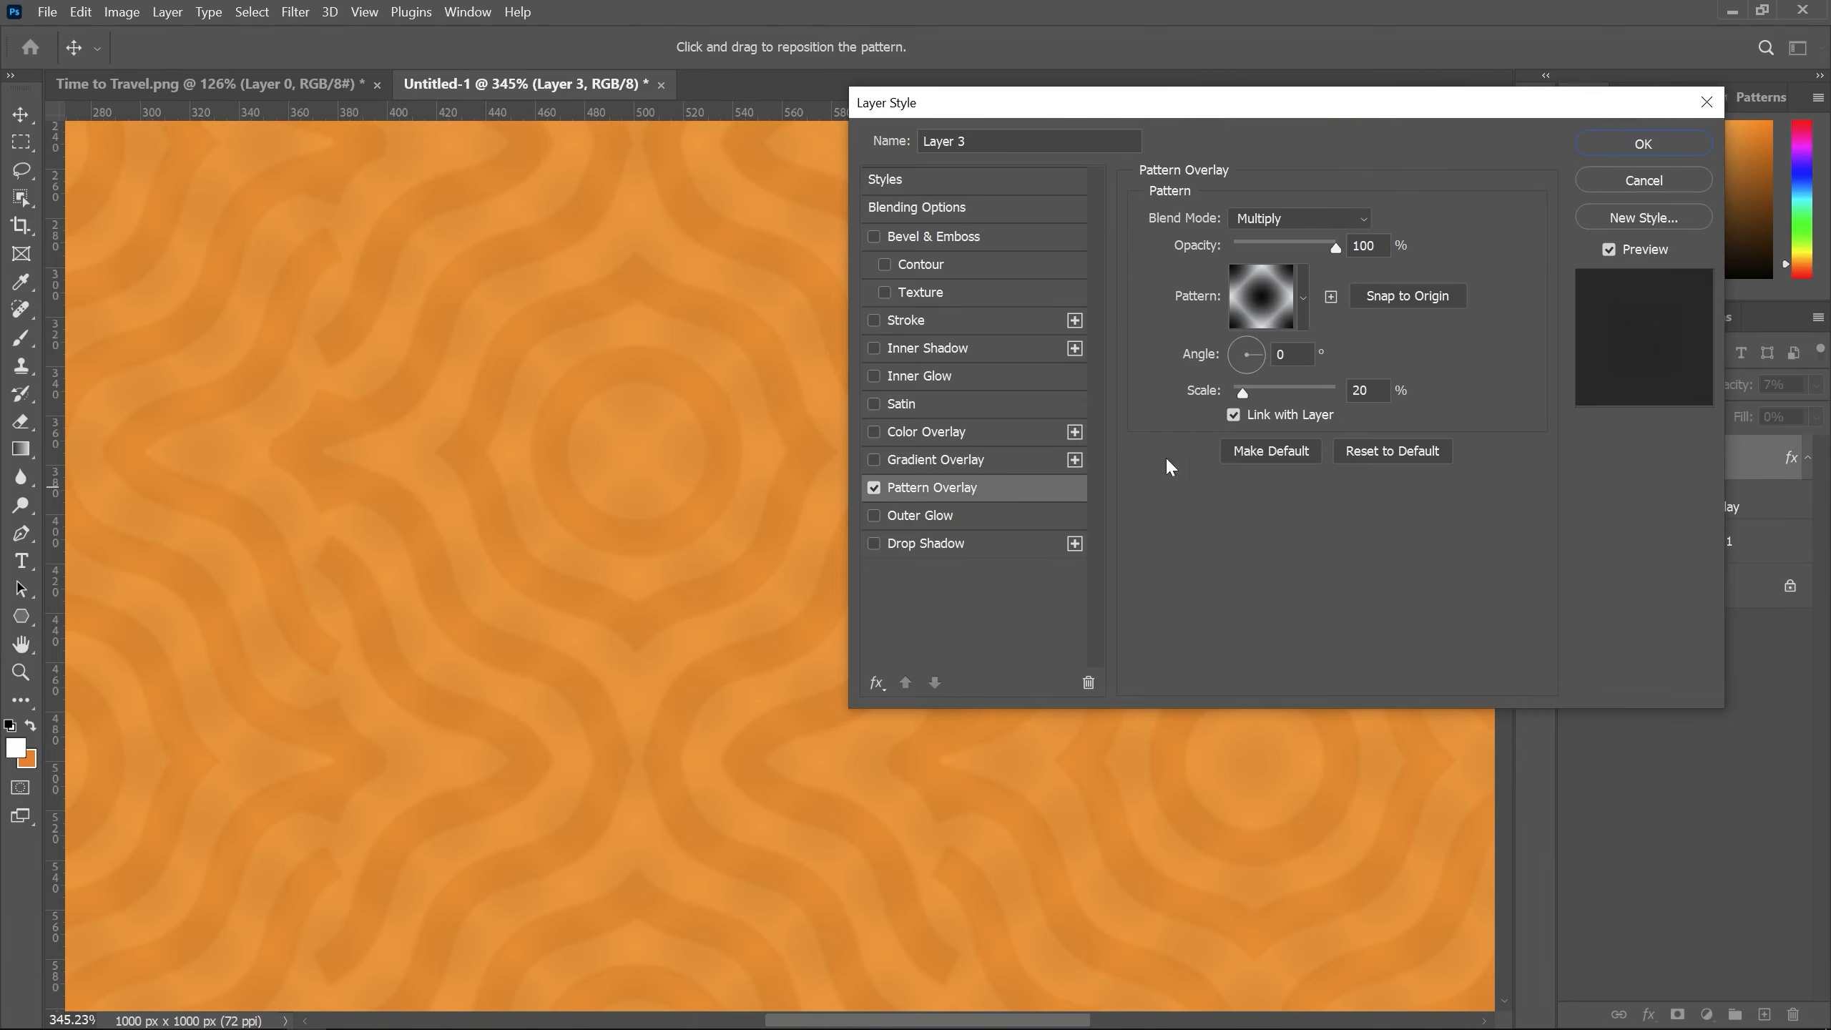
double_click(1360, 390)
type("10")
key("Return")
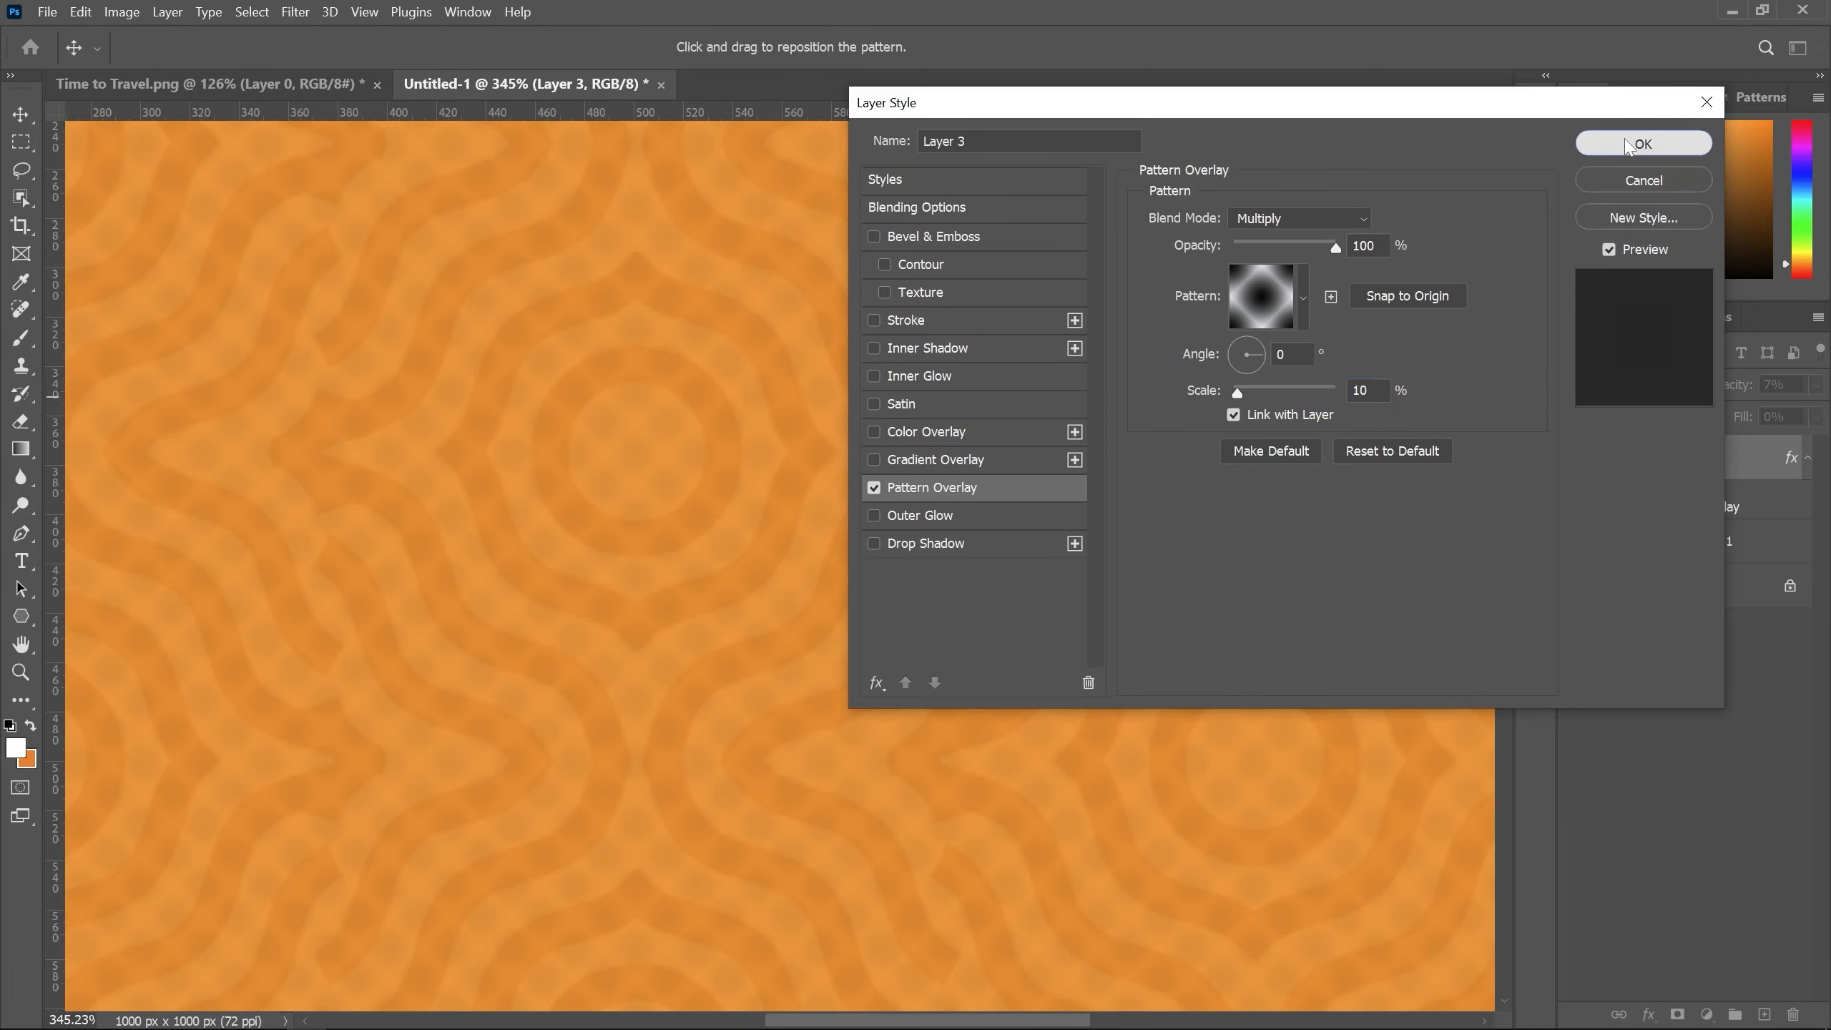
scroll(955, 509, "down", 4)
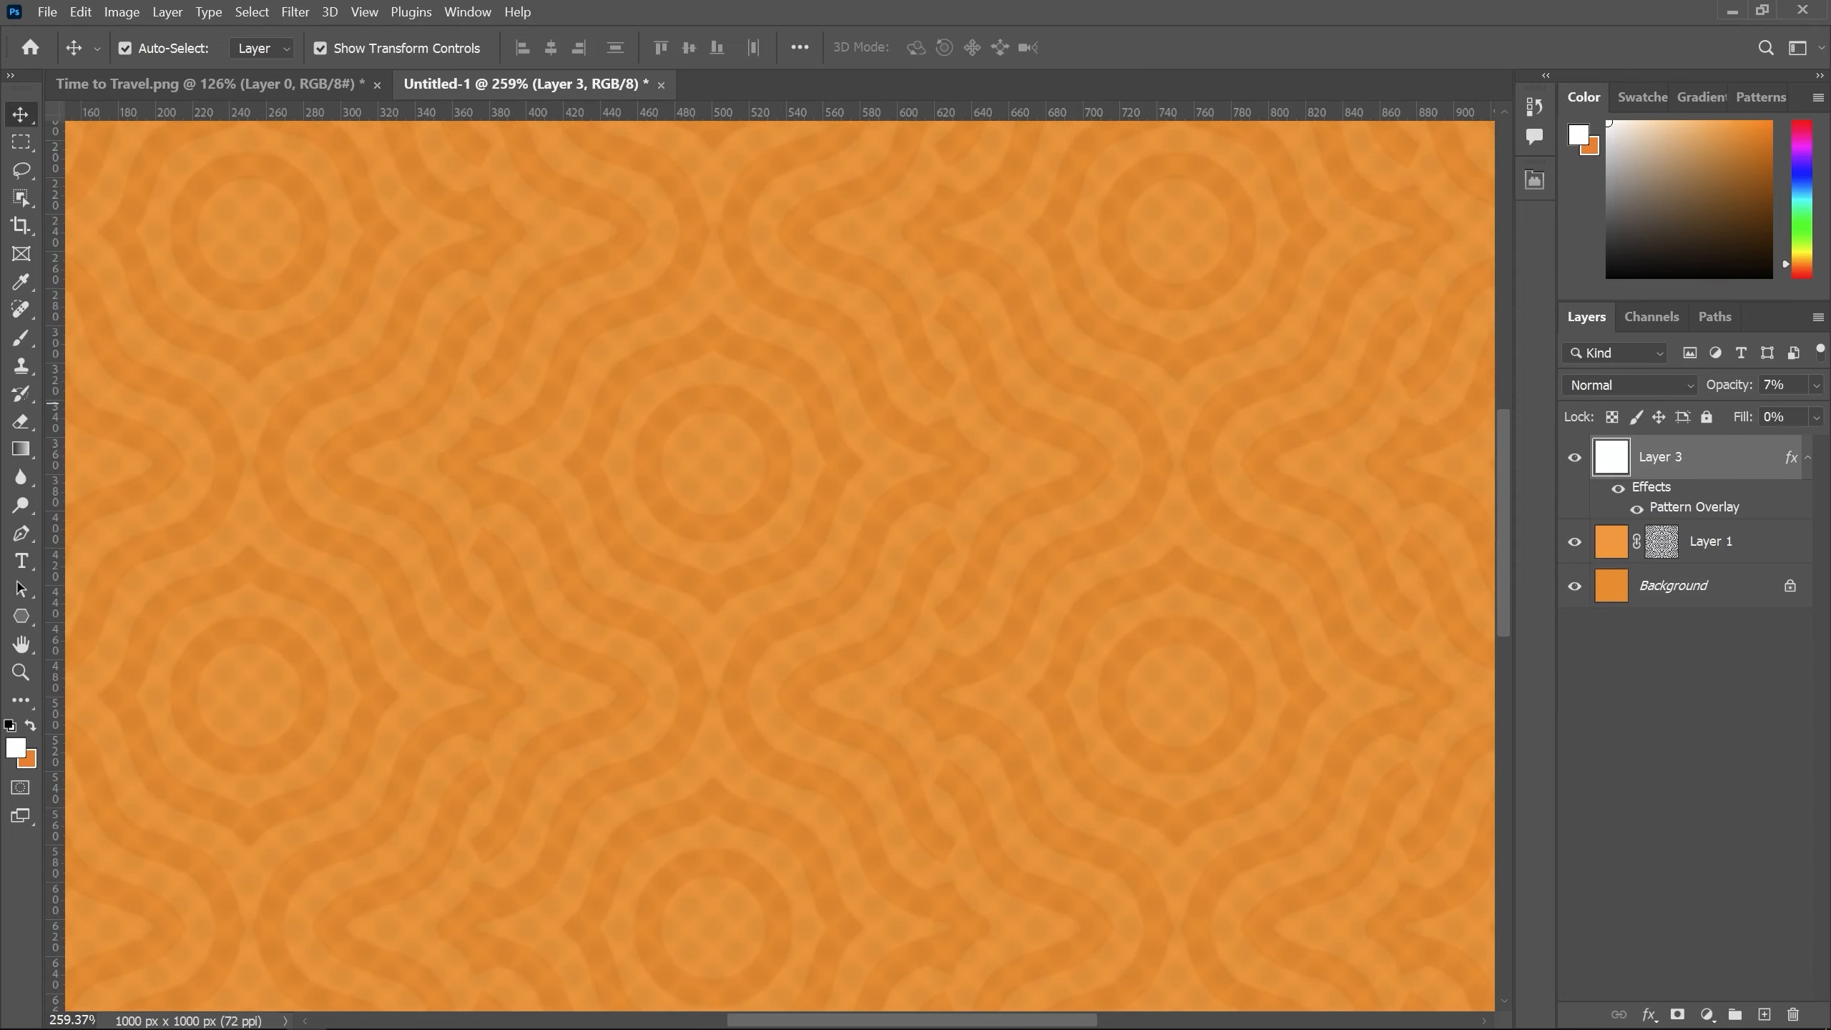
Step: Try Layer 3 at 10% opacity and check the pattern across the whole canvas
left_click(1707, 386)
type("10")
key("Return")
scroll(866, 556, "down", 4)
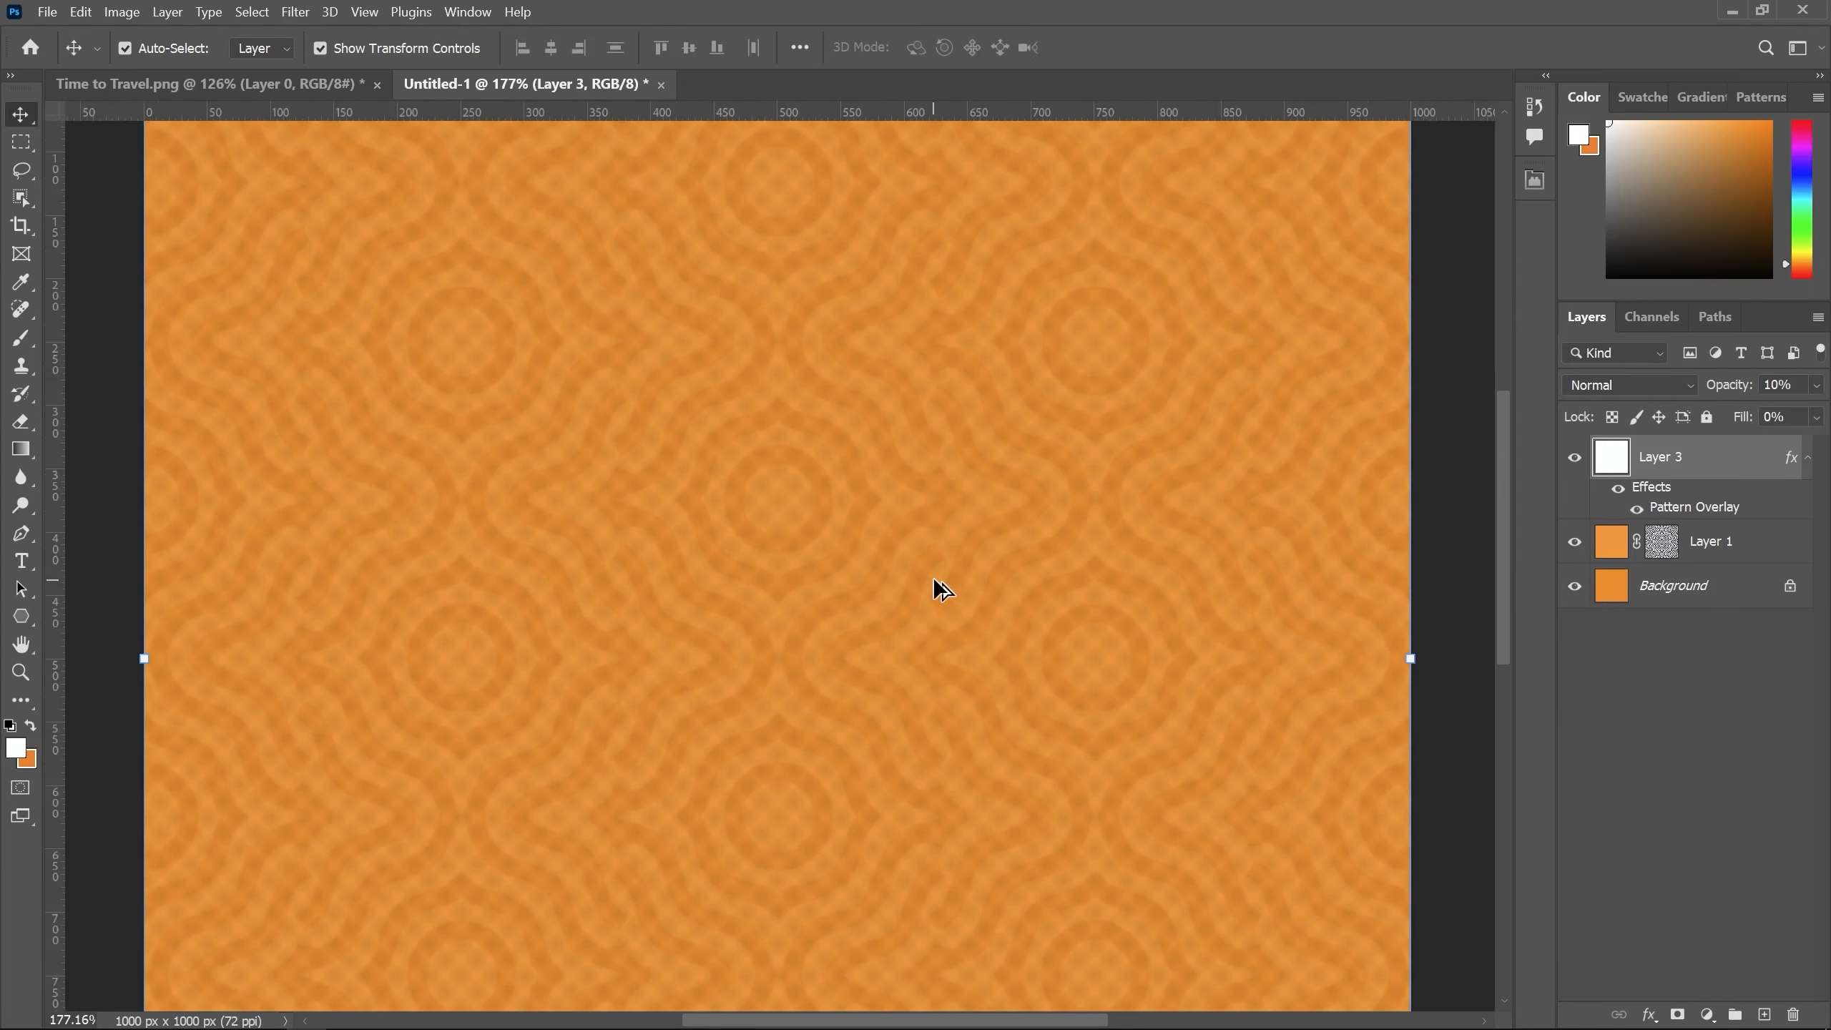
scroll(1002, 599, "up", 1)
scroll(994, 606, "down", 2)
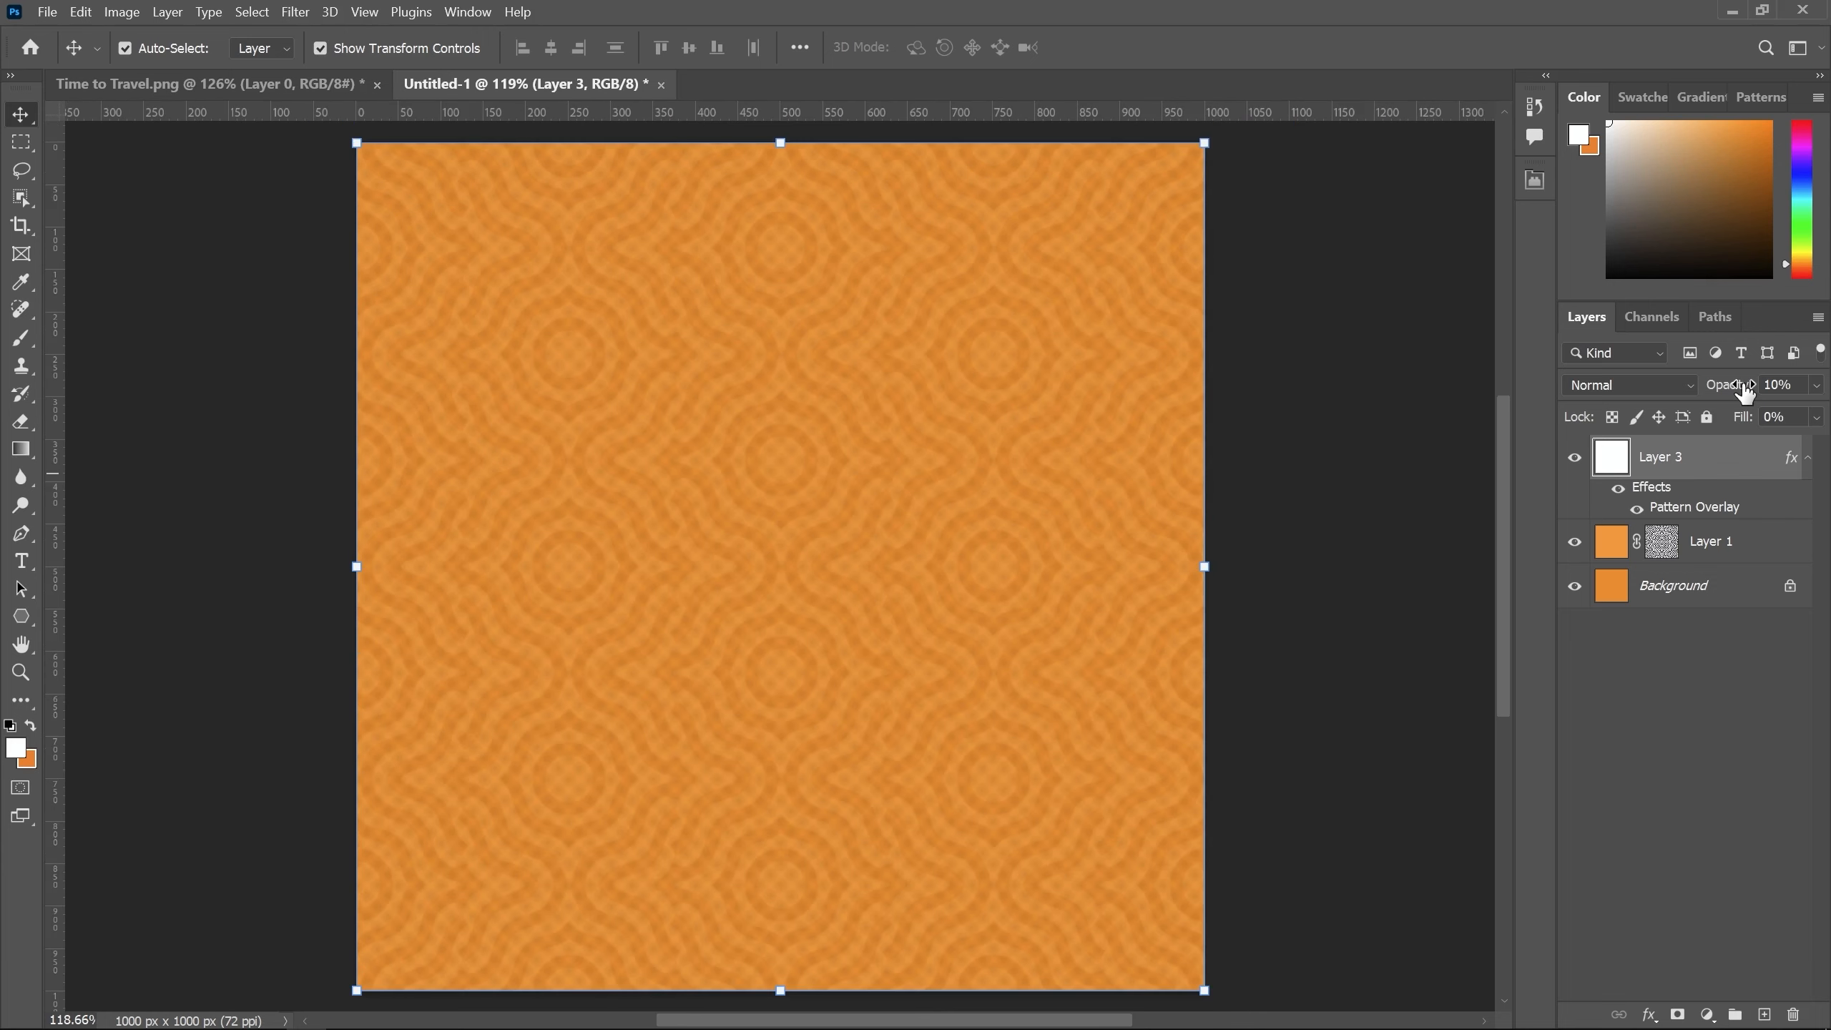
Step: Lower Layer 3's opacity to a few percent for a subtler halftone texture and deselect the layer
left_click_drag(1745, 393, 1734, 393)
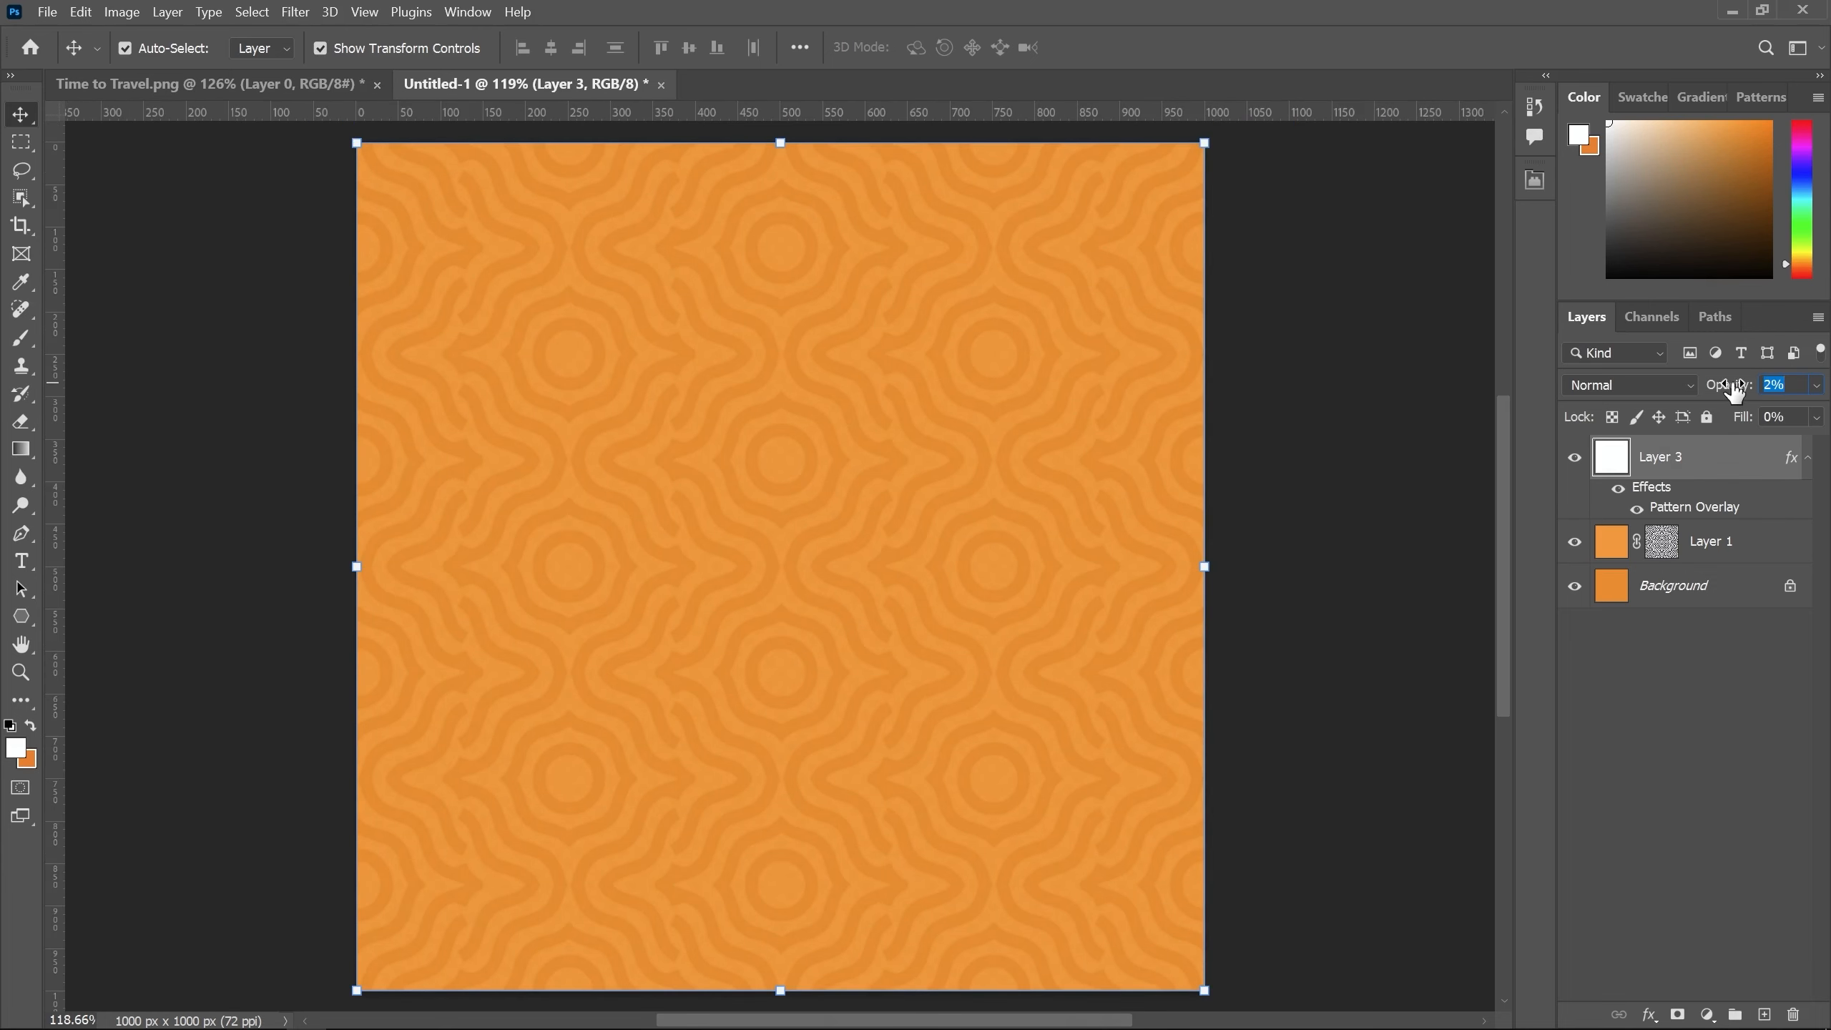
left_click_drag(1739, 394, 1748, 394)
left_click(1326, 480)
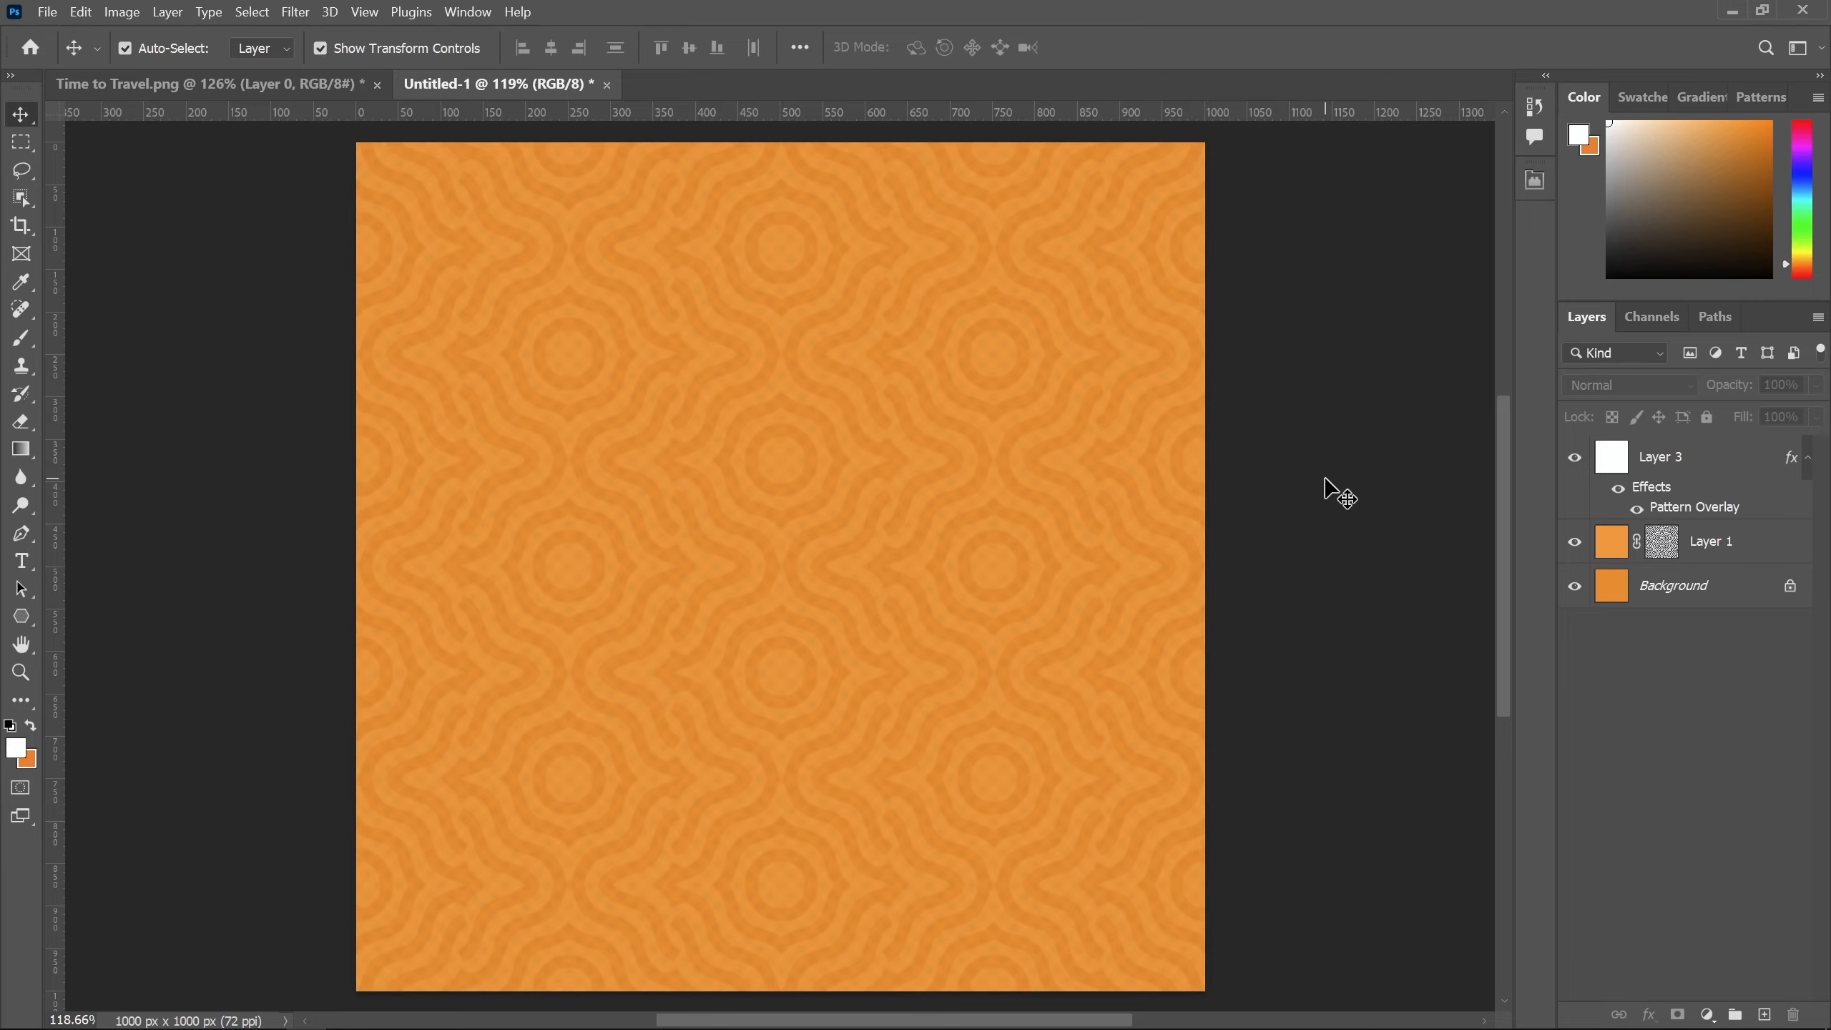